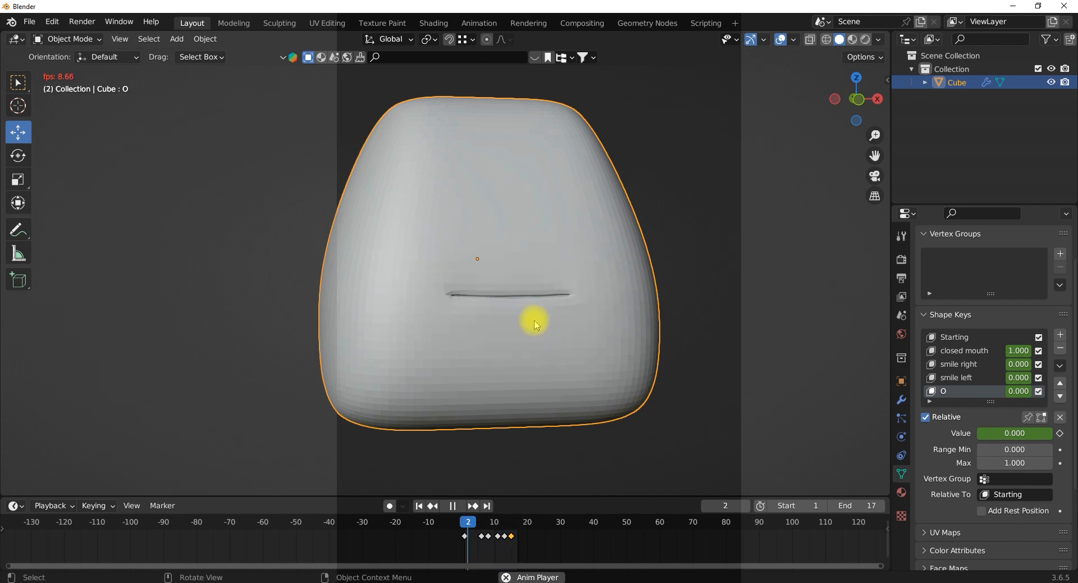
{"action": "left_click", "coordinate": [895, 260]}
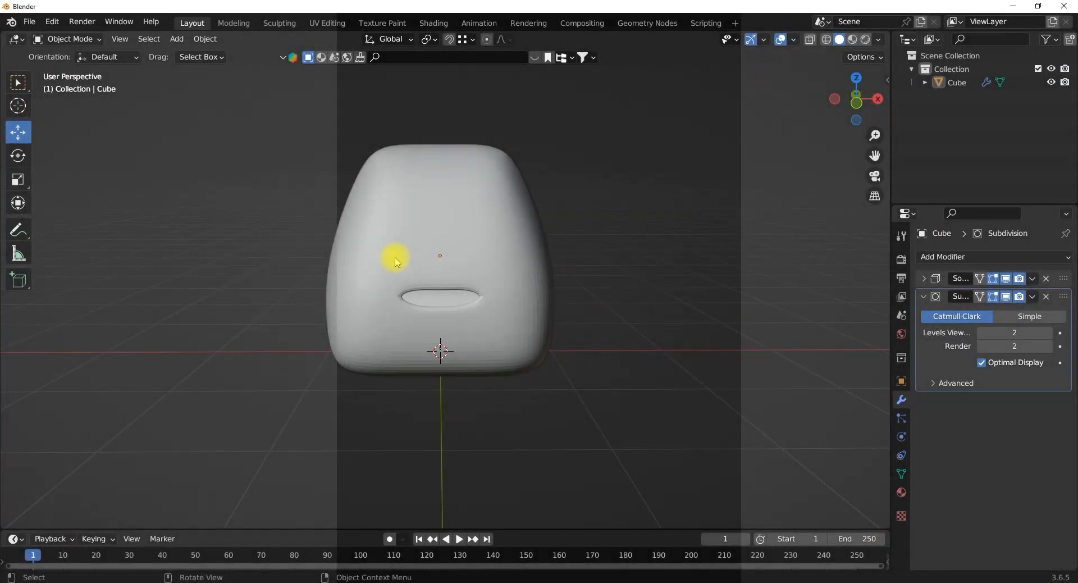
{"action": "middle_click_drag", "start_coordinate": [433, 282], "coordinate": [386, 212]}
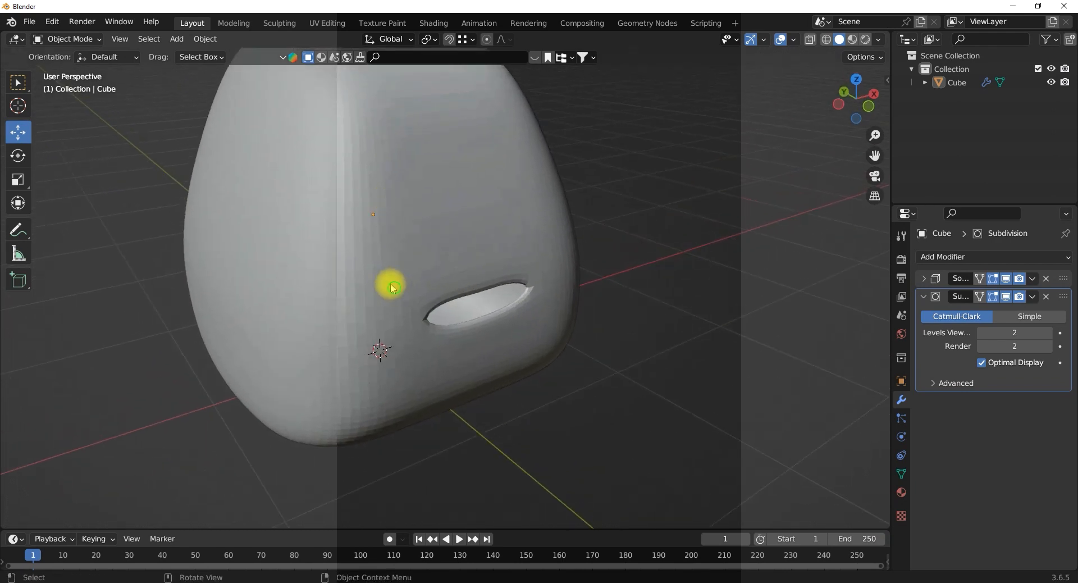
{"action": "middle_click_drag", "start_coordinate": [388, 284], "coordinate": [441, 373]}
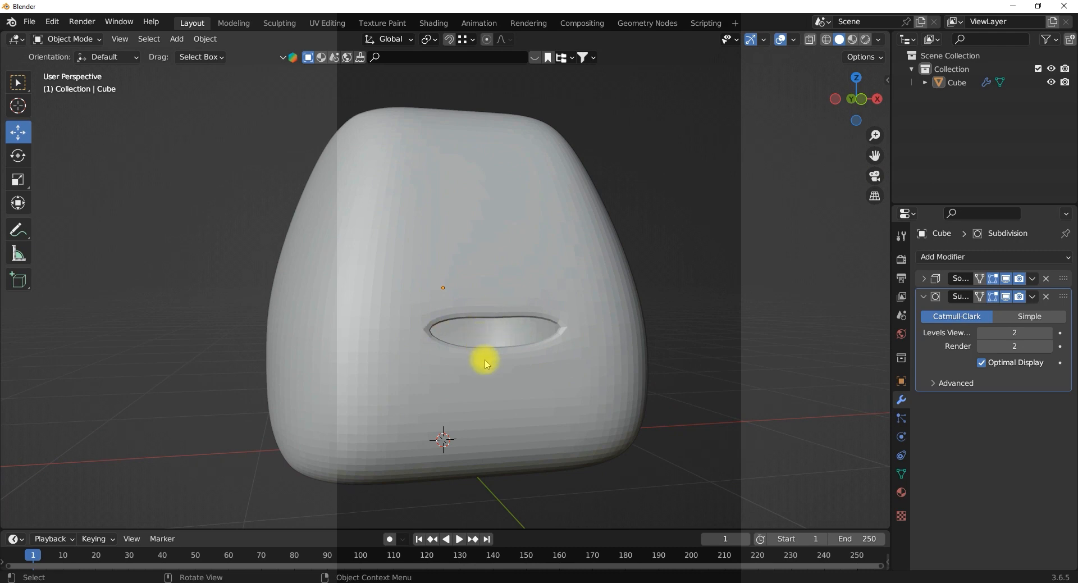
{"action": "middle_click_drag", "start_coordinate": [459, 351], "coordinate": [429, 354]}
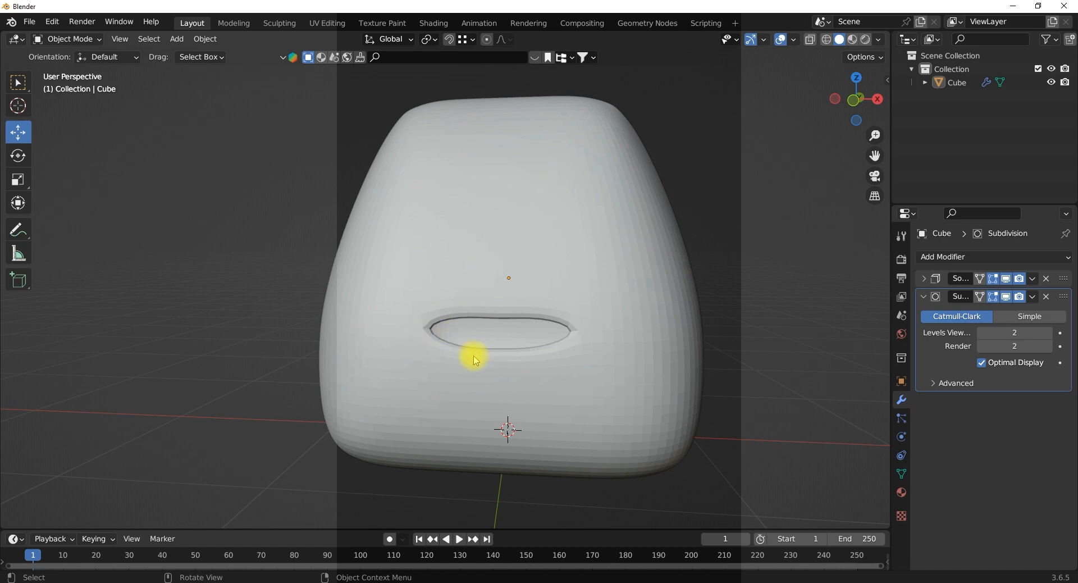
{"action": "middle_click_drag", "start_coordinate": [416, 327], "coordinate": [495, 371]}
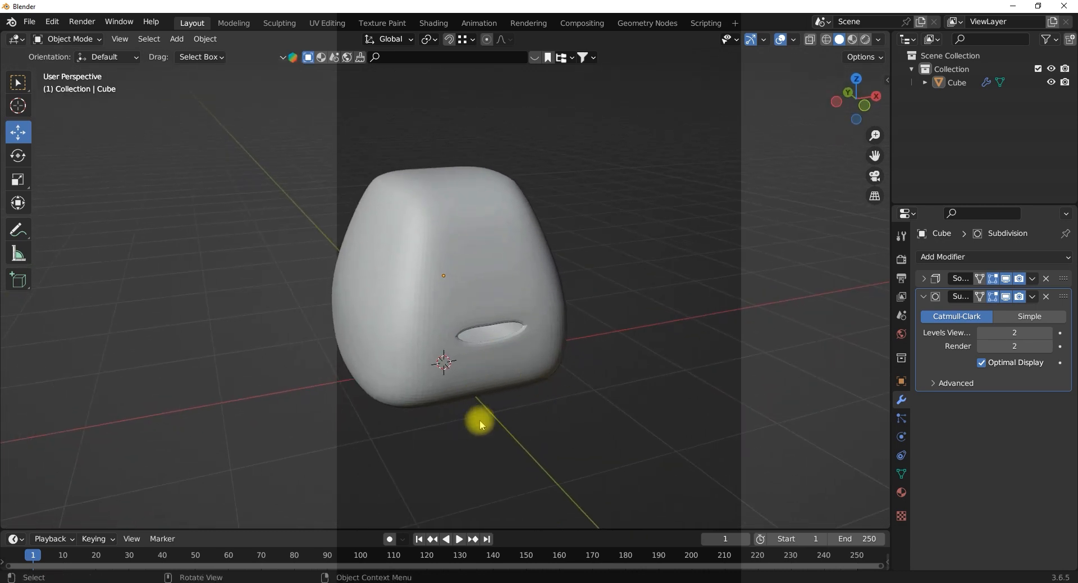
Hide the floor grid and the X and Y axis lines in the viewport overlays.
{"action": "left_click", "coordinate": [792, 40]}
{"action": "middle_click_drag", "start_coordinate": [476, 332], "coordinate": [458, 315]}
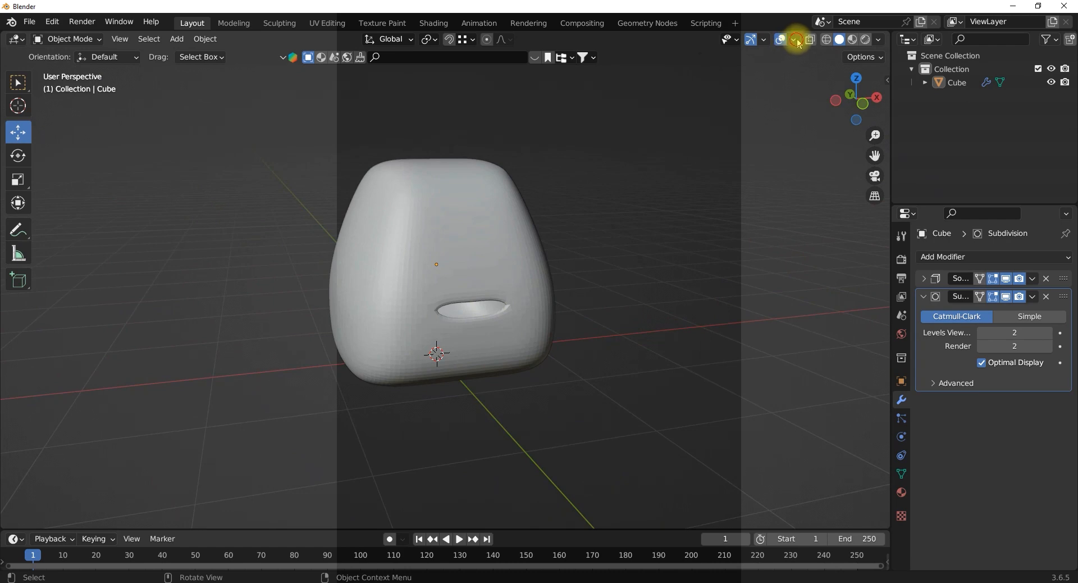
{"action": "left_click", "coordinate": [793, 39]}
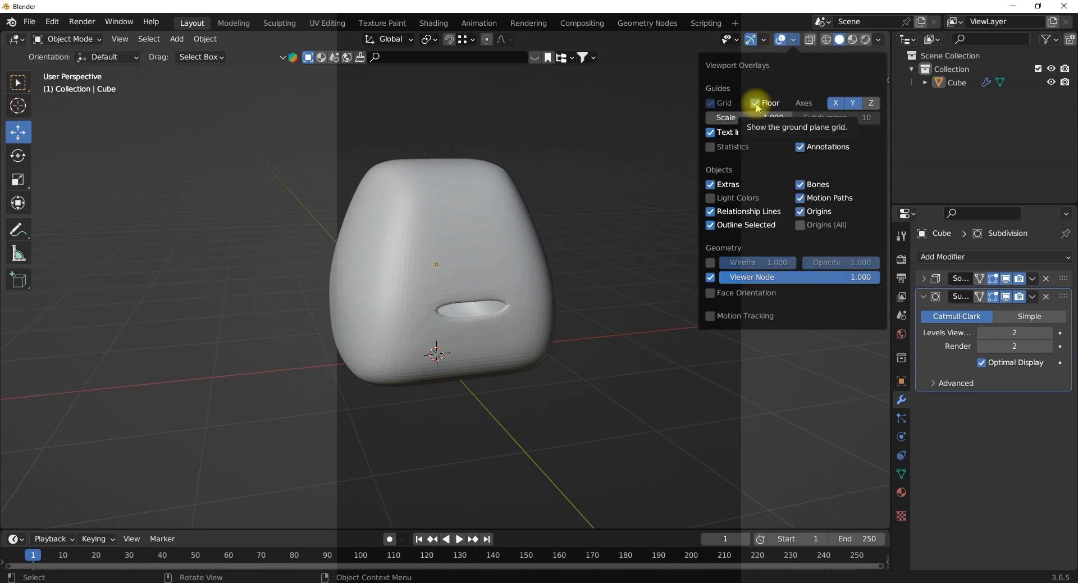
{"action": "left_click", "coordinate": [755, 103]}
{"action": "mouse_move", "coordinate": [426, 344]}
{"action": "middle_mouse_down"}
{"action": "mouse_move", "coordinate": [373, 309]}
{"action": "mouse_move", "coordinate": [433, 320]}
{"action": "mouse_move", "coordinate": [436, 359]}
{"action": "middle_mouse_up"}
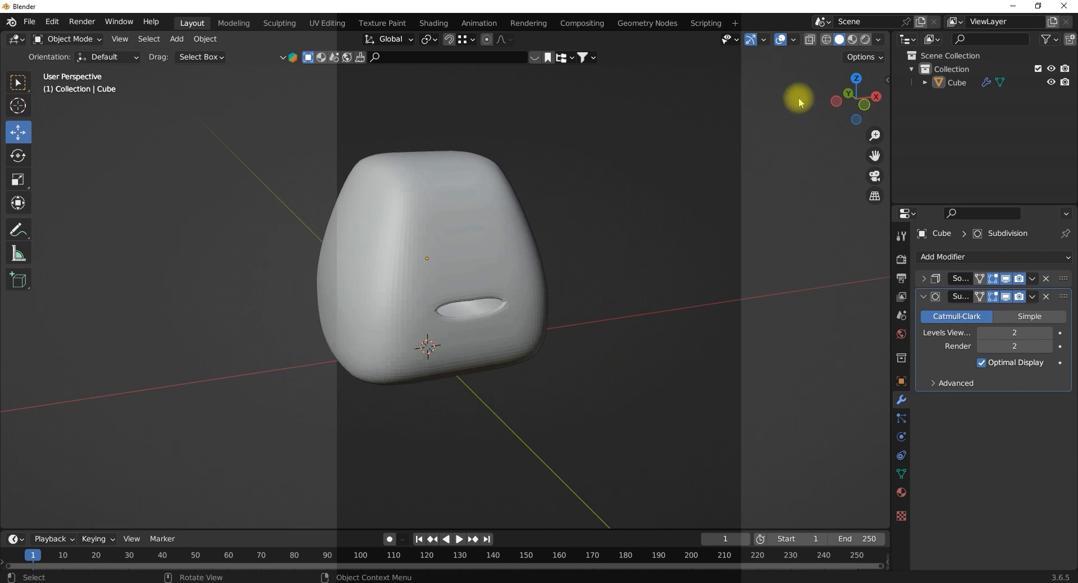
{"action": "left_click", "coordinate": [794, 39]}
{"action": "left_click", "coordinate": [836, 102]}
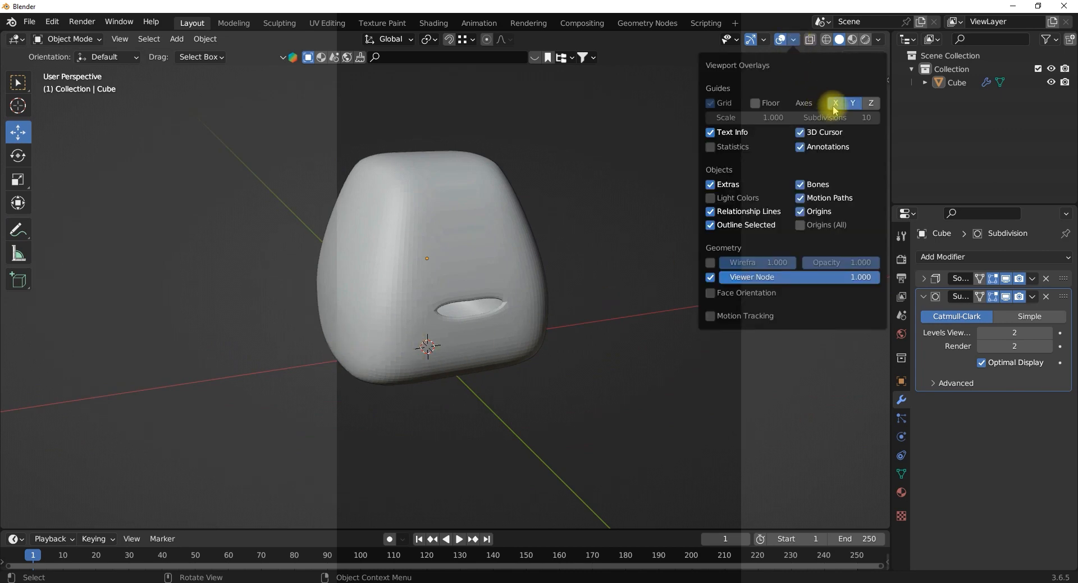
{"action": "left_click", "coordinate": [854, 103]}
Hide the 3D cursor in the viewport overlays.
{"action": "scroll", "coordinate": [422, 280], "scroll_direction": "down", "scroll_amount": 2}
{"action": "mouse_move", "coordinate": [421, 279]}
{"action": "middle_mouse_down"}
{"action": "mouse_move", "coordinate": [320, 224]}
{"action": "mouse_move", "coordinate": [443, 234]}
{"action": "mouse_move", "coordinate": [429, 235]}
{"action": "mouse_move", "coordinate": [402, 210]}
{"action": "mouse_move", "coordinate": [428, 289]}
{"action": "middle_mouse_up"}
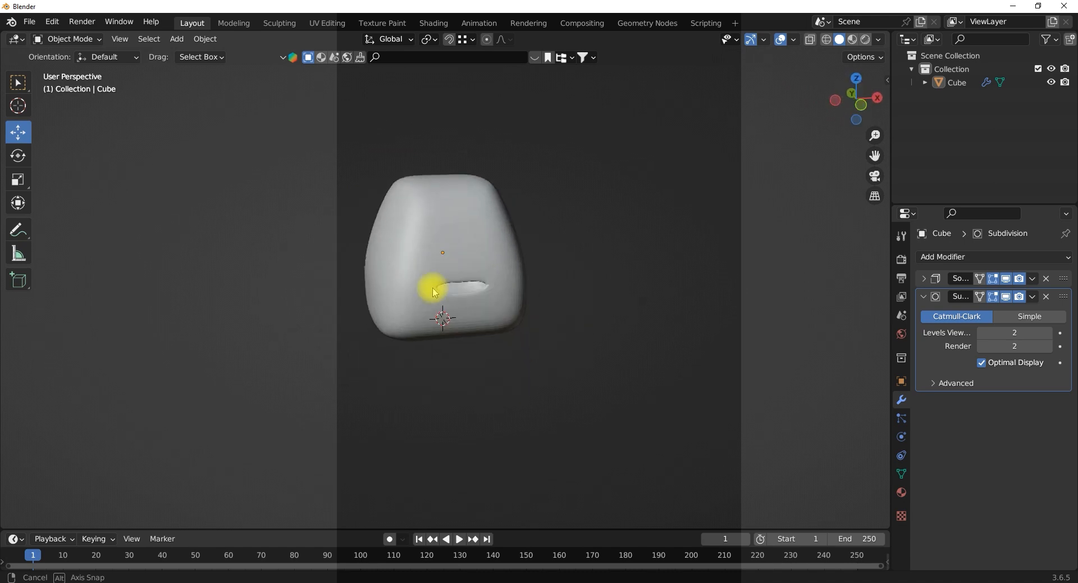
{"action": "scroll", "coordinate": [444, 236], "scroll_direction": "up", "scroll_amount": 4}
{"action": "scroll", "coordinate": [450, 260], "scroll_direction": "up", "scroll_amount": 1}
{"action": "scroll", "coordinate": [459, 336], "scroll_direction": "down", "scroll_amount": 1}
{"action": "mouse_move", "coordinate": [459, 336]}
{"action": "middle_mouse_down"}
{"action": "mouse_move", "coordinate": [457, 314]}
{"action": "mouse_move", "coordinate": [456, 327]}
{"action": "middle_mouse_up"}
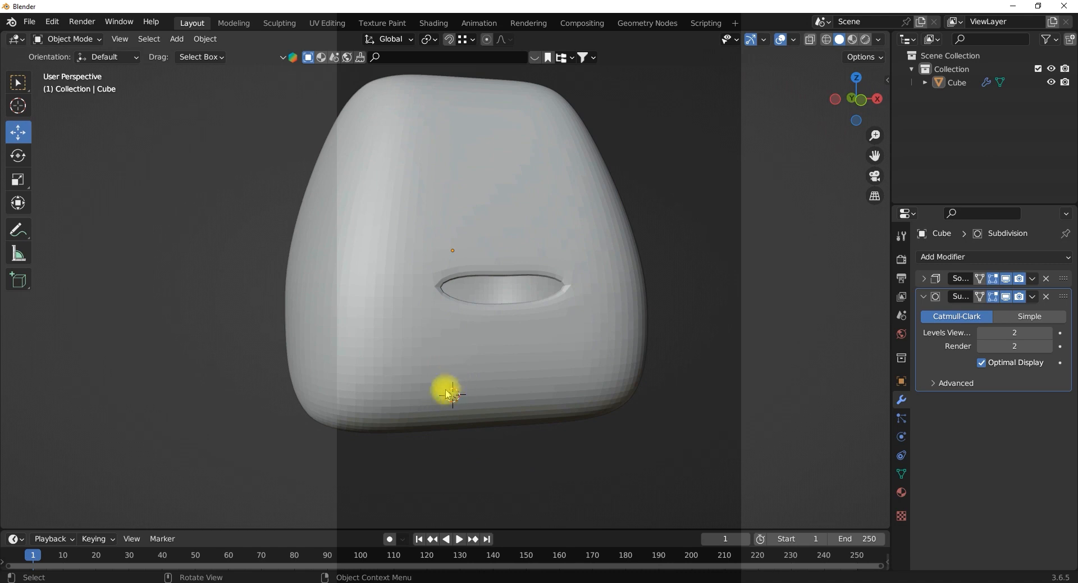
{"action": "left_click", "coordinate": [794, 40]}
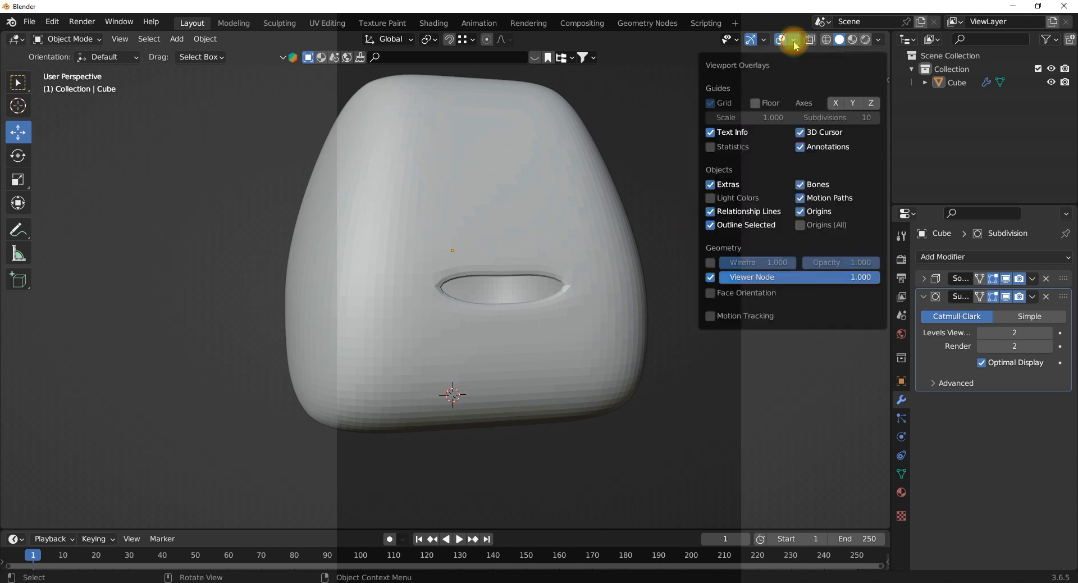
{"action": "left_click", "coordinate": [801, 133]}
Collapse the Subdivision modifier's settings and show the mesh data properties of the selected head object.
{"action": "middle_click_drag", "start_coordinate": [465, 267], "coordinate": [493, 293]}
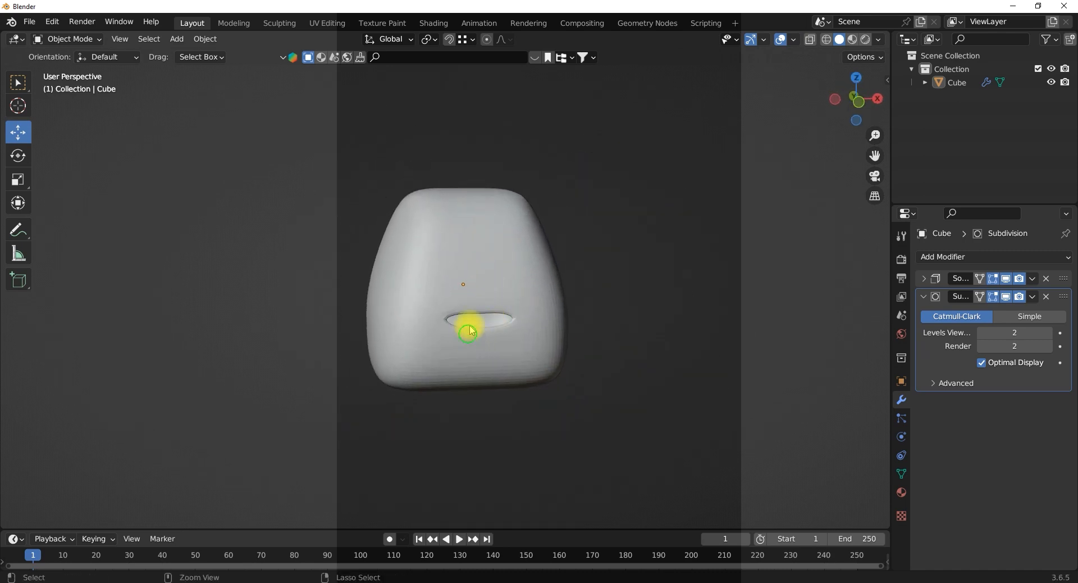
{"action": "middle_click_drag", "start_coordinate": [470, 330], "coordinate": [476, 301], "text": "ctrl"}
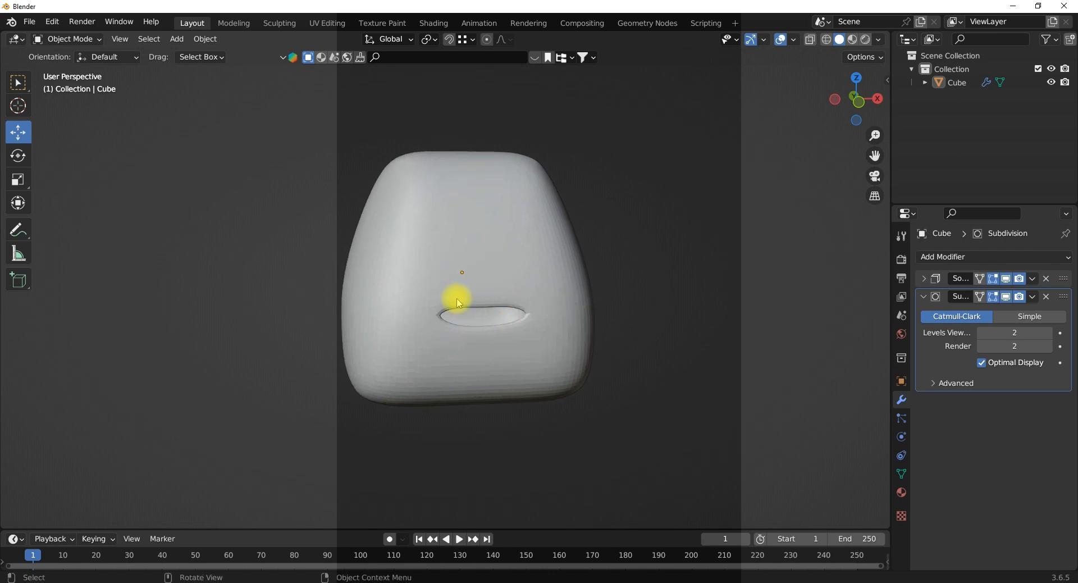
{"action": "left_click", "coordinate": [924, 296]}
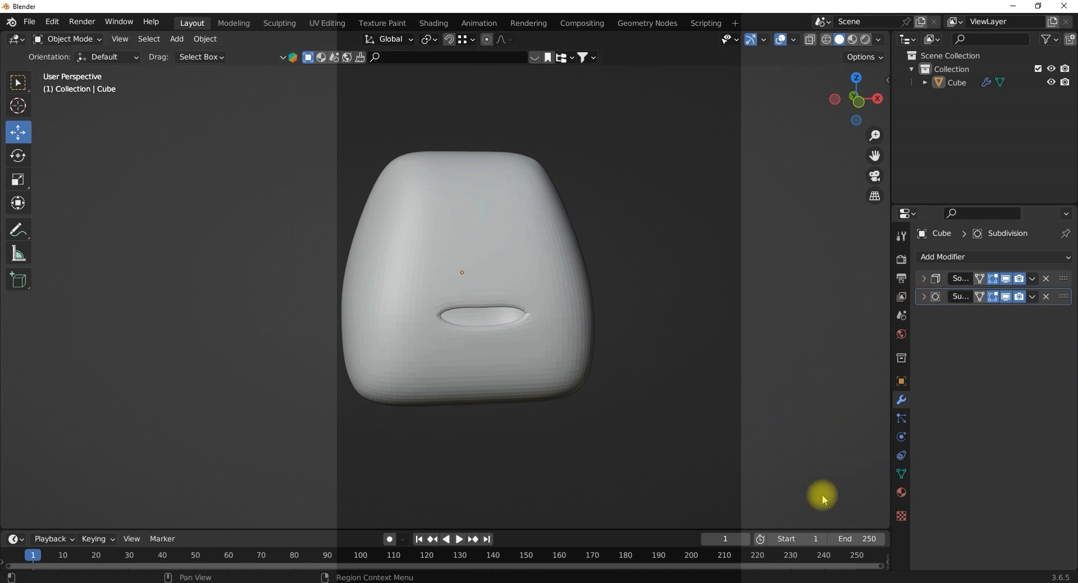
{"action": "left_click", "coordinate": [579, 267]}
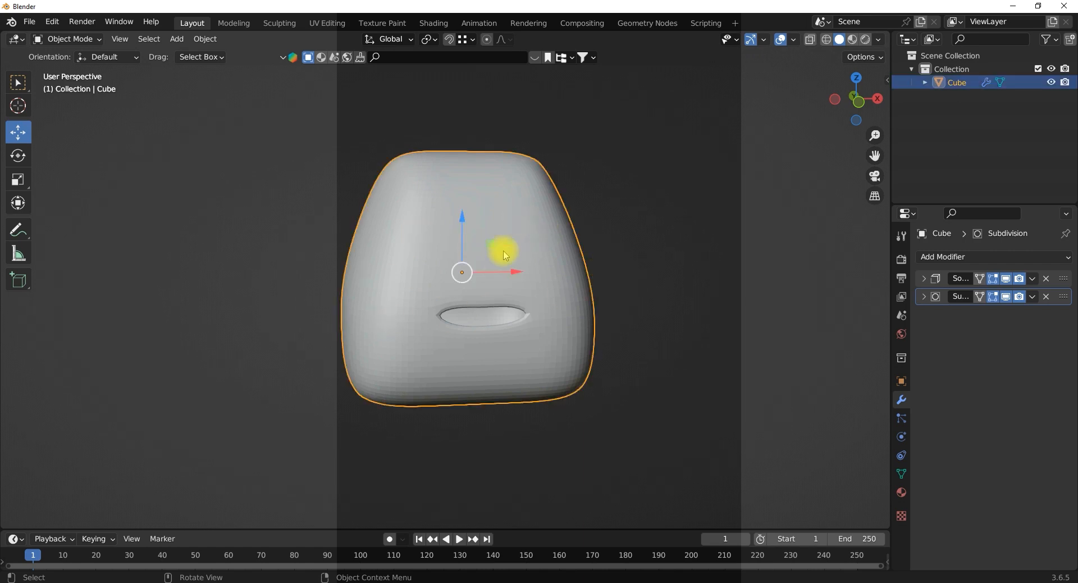
{"action": "left_click", "coordinate": [902, 477]}
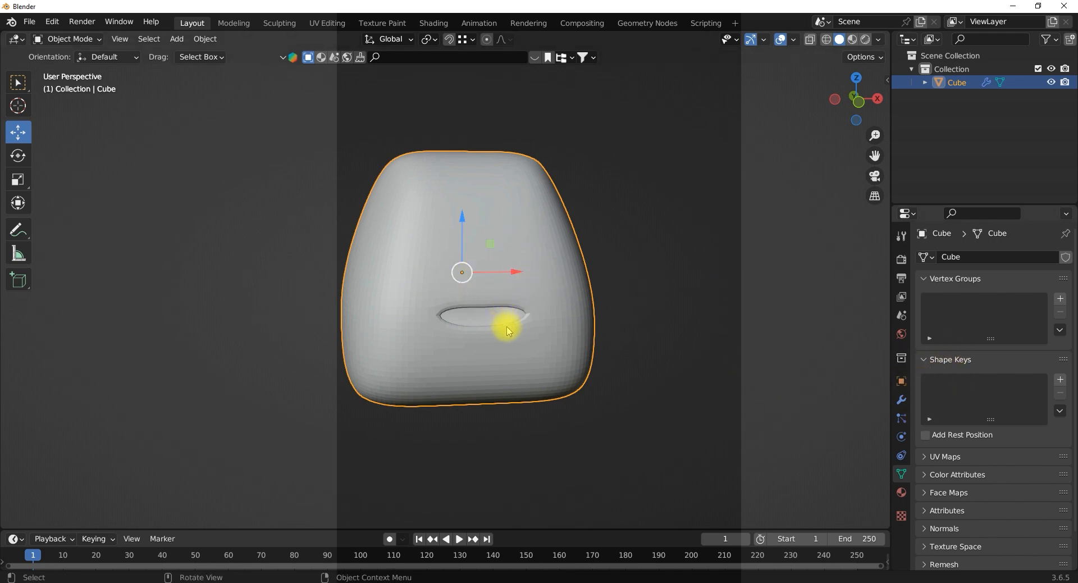
Add a base shape key to the head mesh and rename it Starting.
{"action": "scroll", "coordinate": [503, 340], "scroll_direction": "up", "scroll_amount": 2}
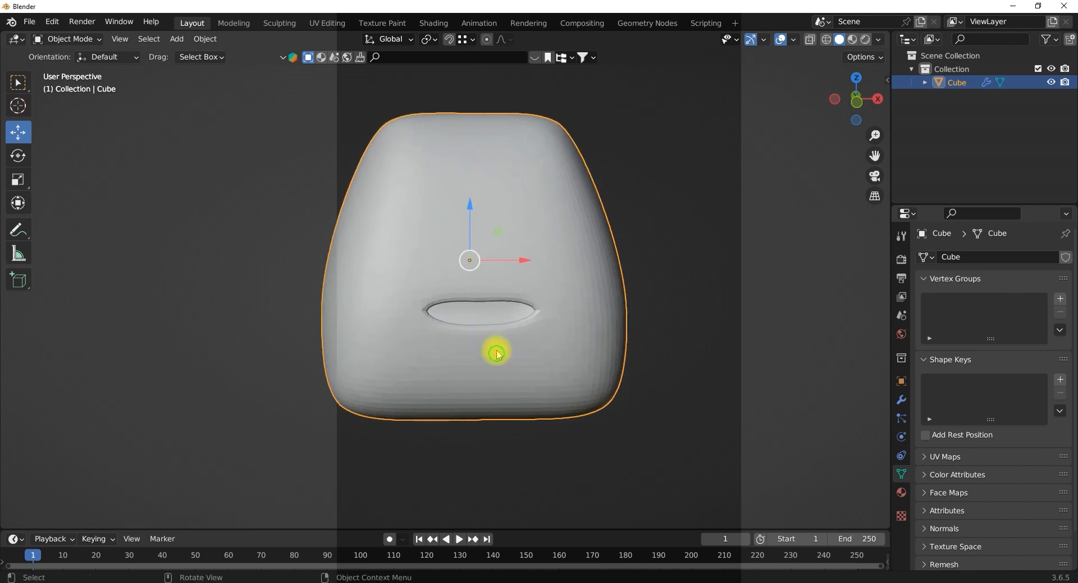
{"action": "middle_click_drag", "start_coordinate": [497, 354], "coordinate": [498, 340]}
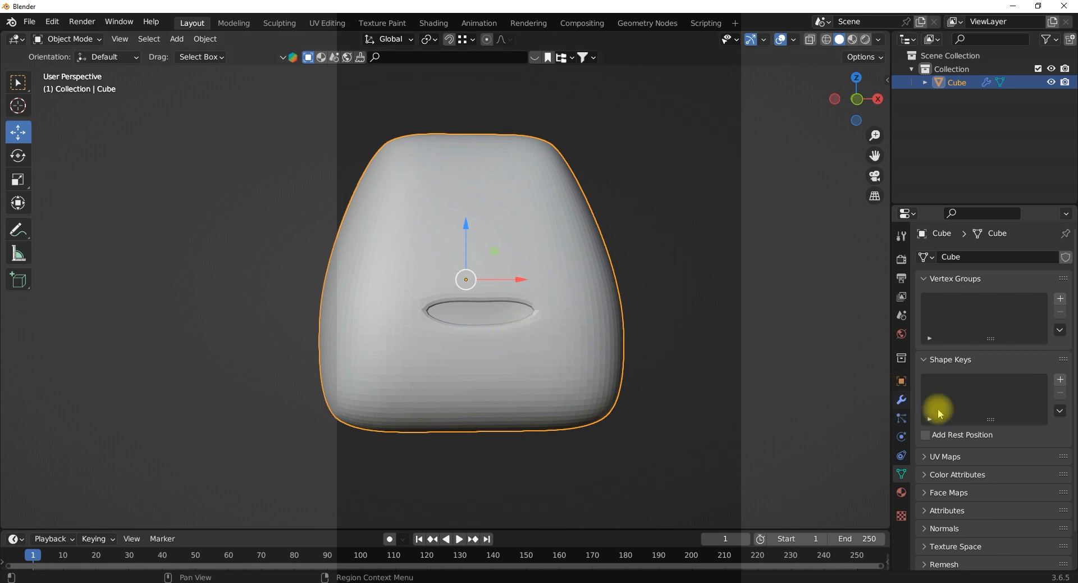
{"action": "left_click", "coordinate": [1062, 381]}
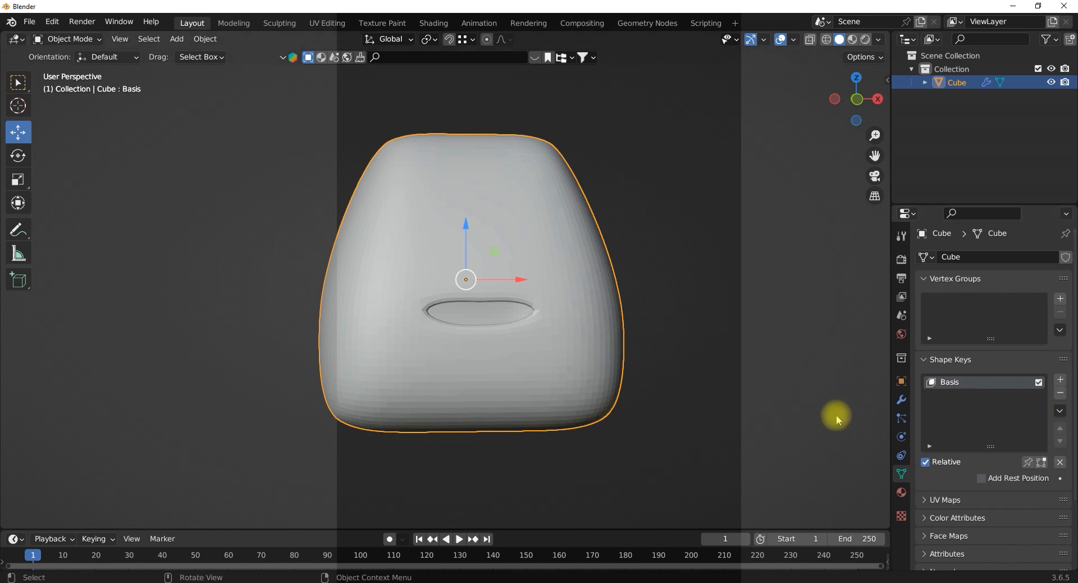
{"action": "middle_click_drag", "start_coordinate": [470, 316], "coordinate": [490, 337]}
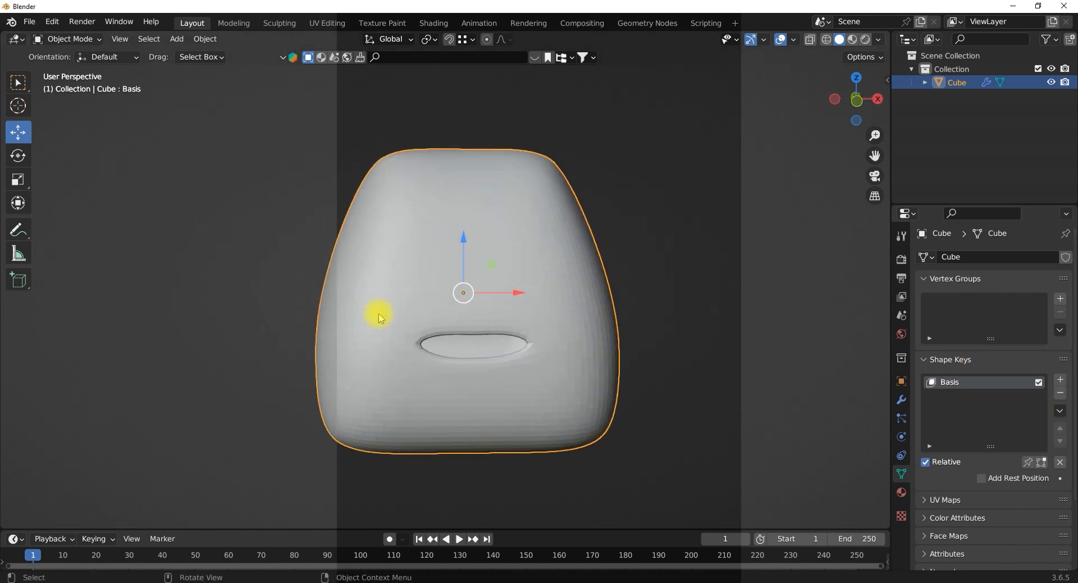
{"action": "double_click", "coordinate": [952, 383]}
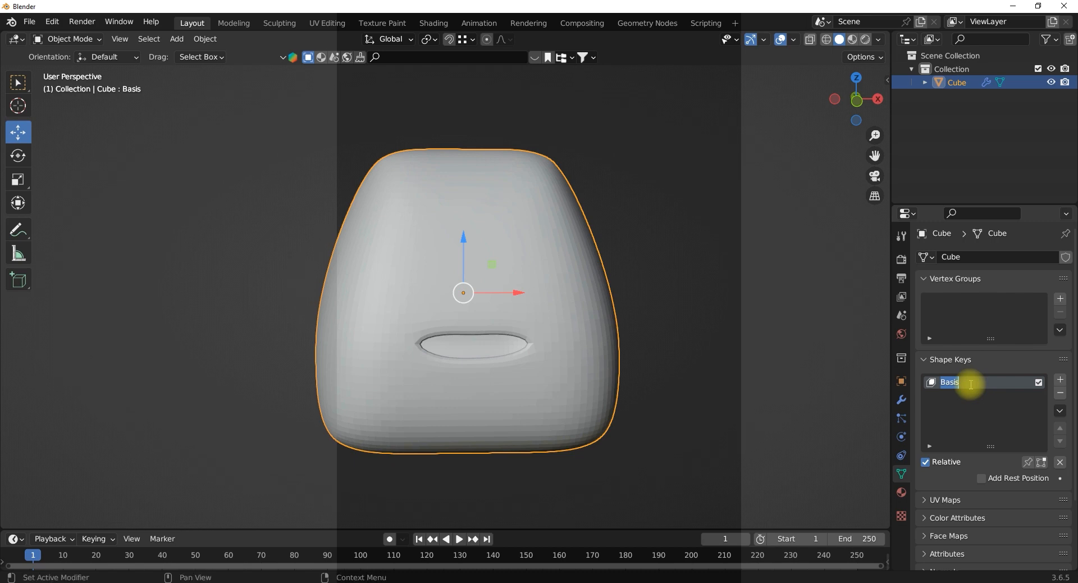
{"action": "type", "text": "Starting"}
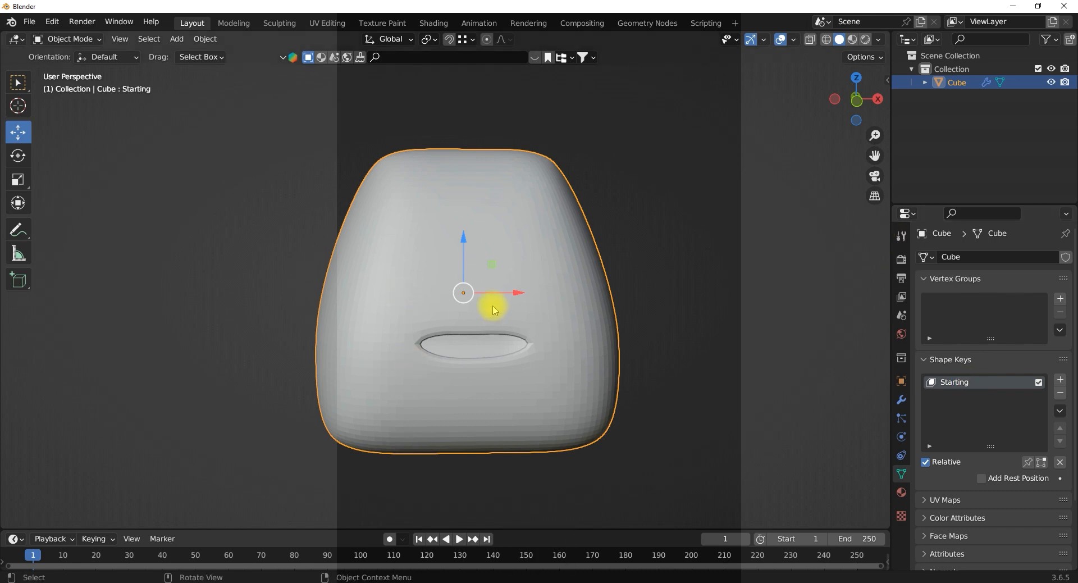
Add a second shape key to the head, relative to the Starting key.
{"action": "scroll", "coordinate": [491, 346], "scroll_direction": "down", "scroll_amount": 2}
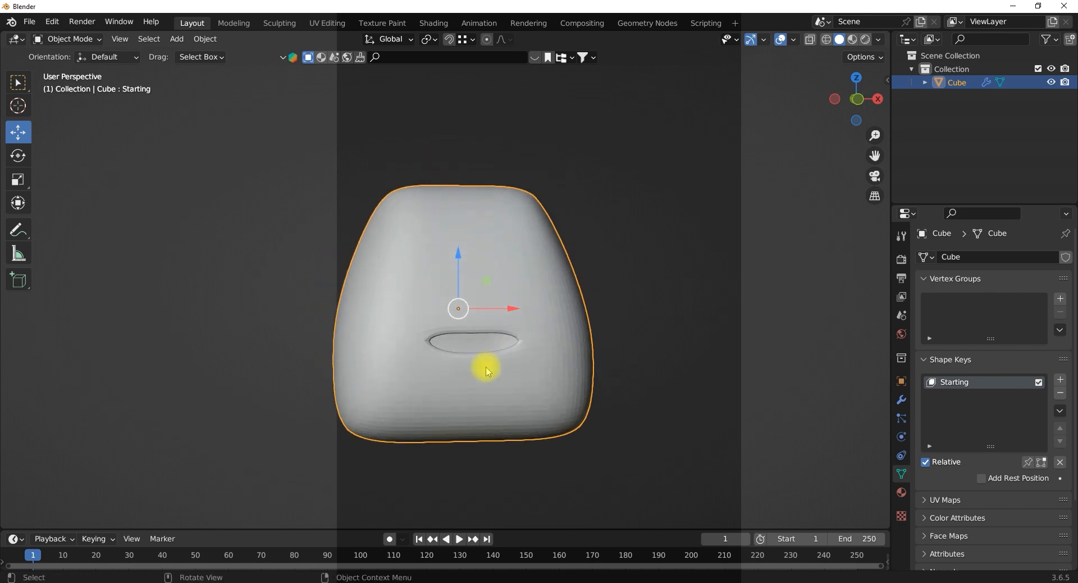
{"action": "scroll", "coordinate": [487, 368], "scroll_direction": "up", "scroll_amount": 4}
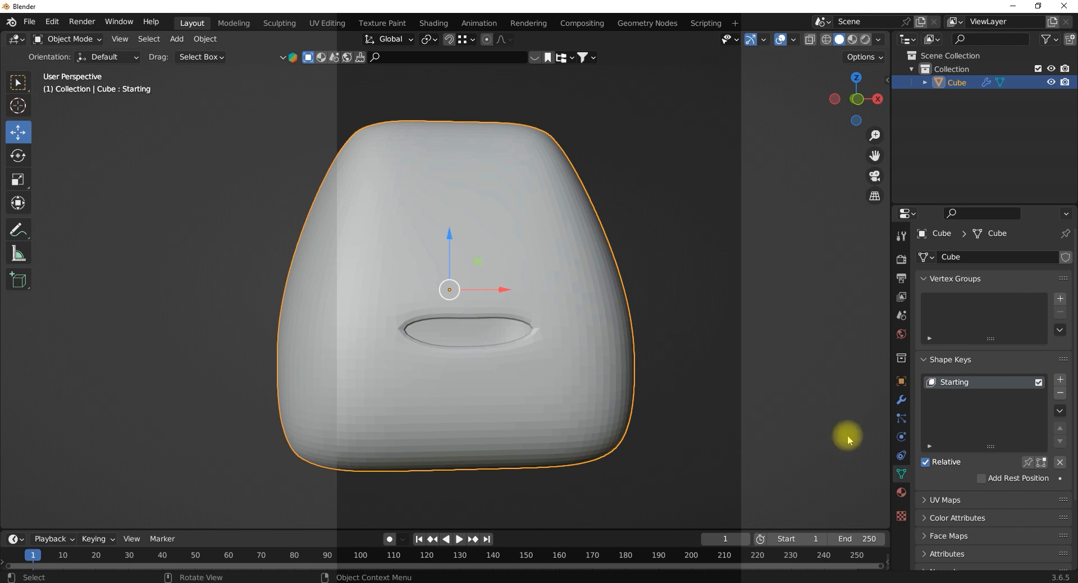
{"action": "left_click", "coordinate": [1061, 383]}
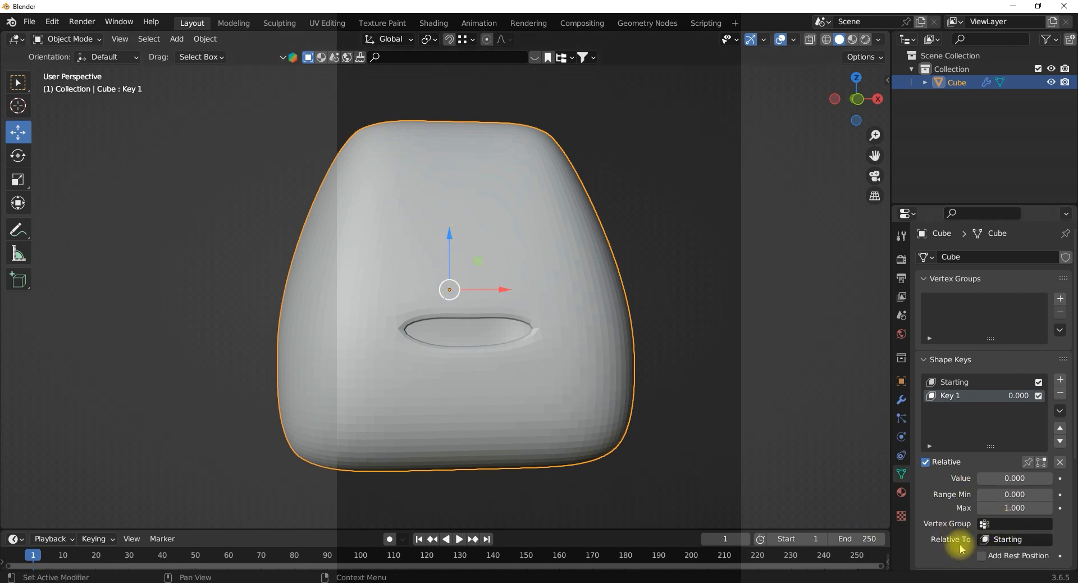
{"action": "scroll", "coordinate": [949, 544], "scroll_direction": "down", "scroll_amount": 2}
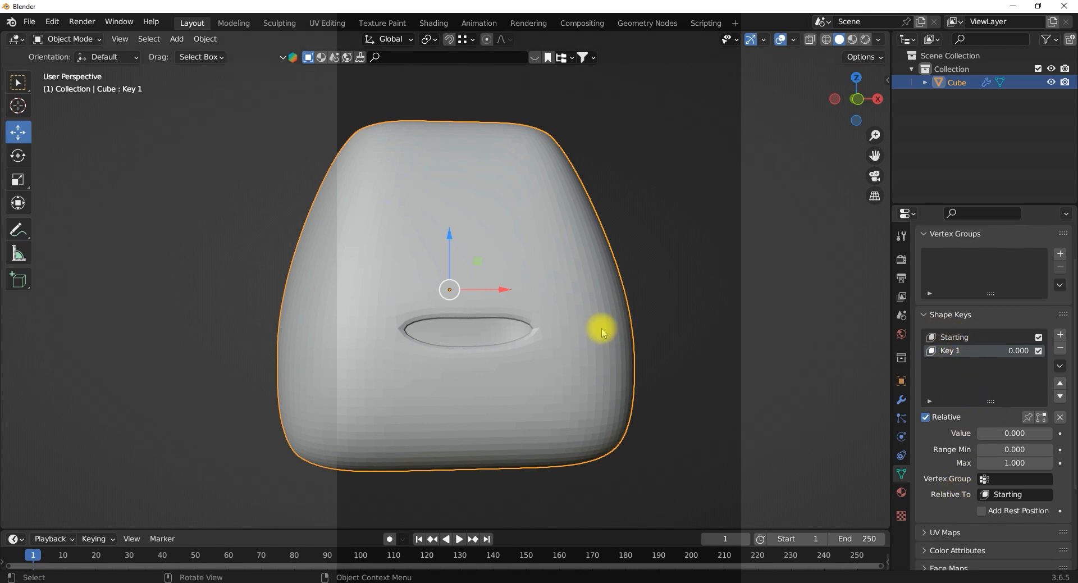
{"action": "scroll", "coordinate": [485, 351], "scroll_direction": "up", "scroll_amount": 1}
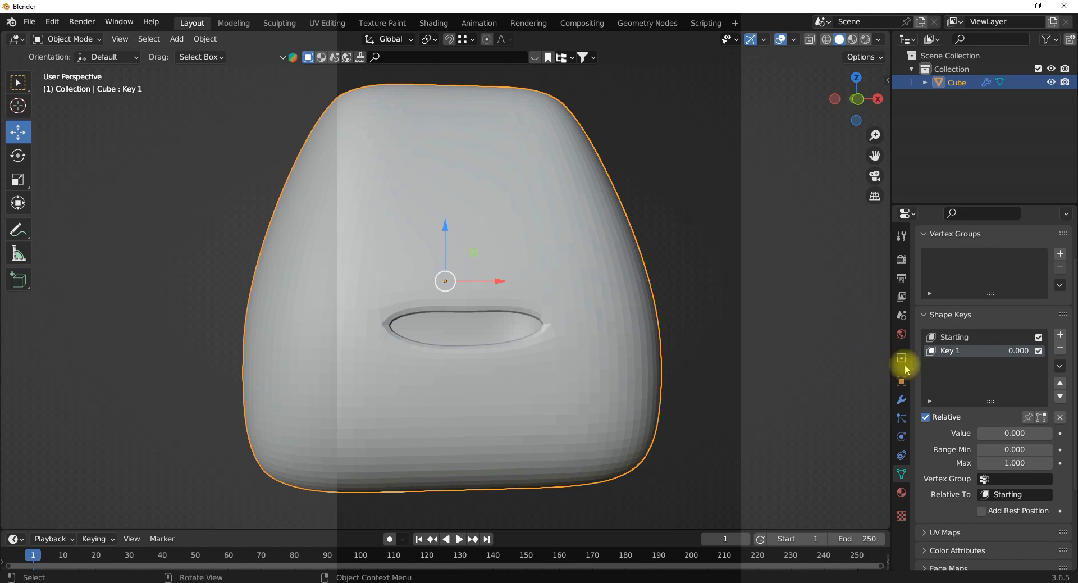
In Edit Mode, select the three upper and three lower lip vertices of the mouth opening, leaving out the corners.
{"action": "key", "text": "Tab"}
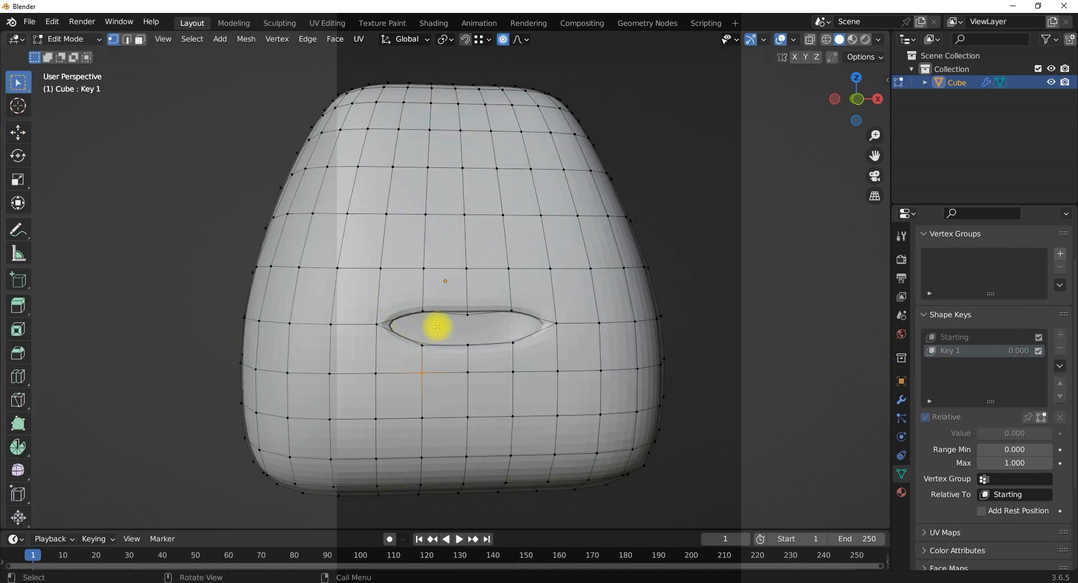
{"action": "scroll", "coordinate": [438, 326], "scroll_direction": "up", "scroll_amount": 5}
{"action": "middle_click_drag", "start_coordinate": [435, 304], "coordinate": [409, 340]}
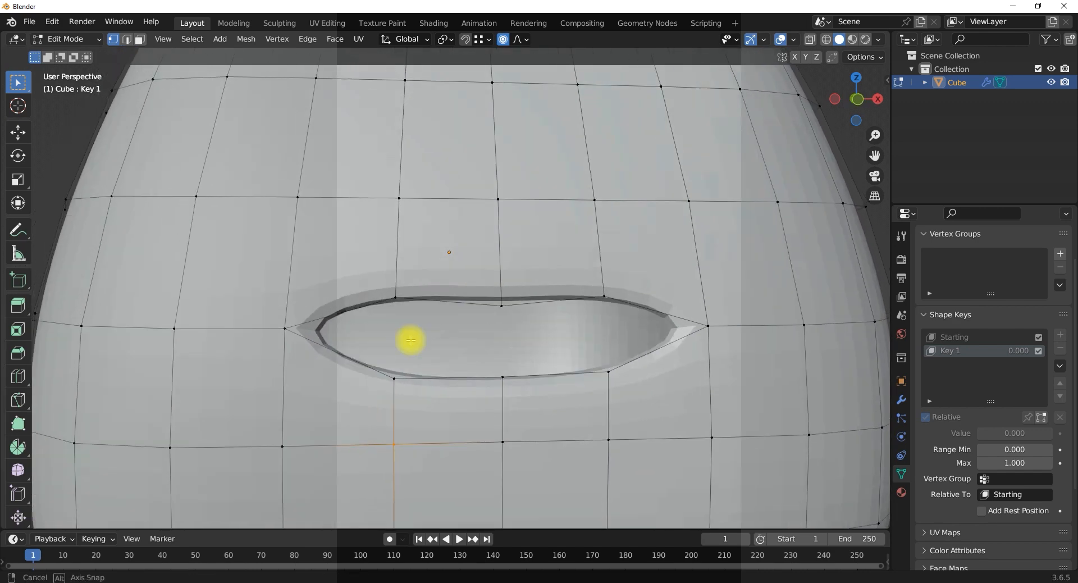
{"action": "left_click_drag", "start_coordinate": [426, 324], "coordinate": [384, 286]}
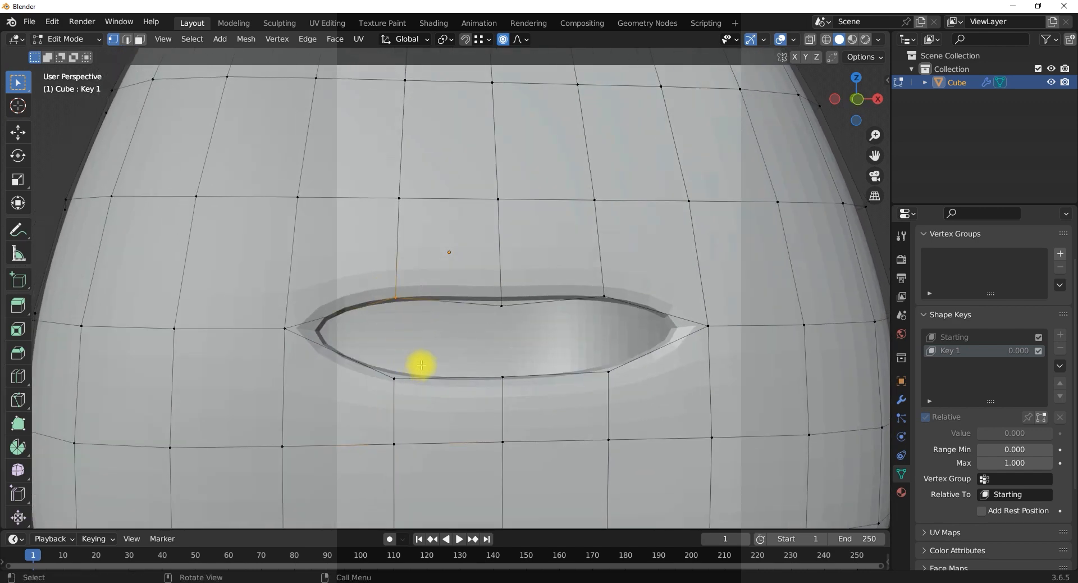
{"action": "left_click", "coordinate": [405, 372], "text": "shift"}
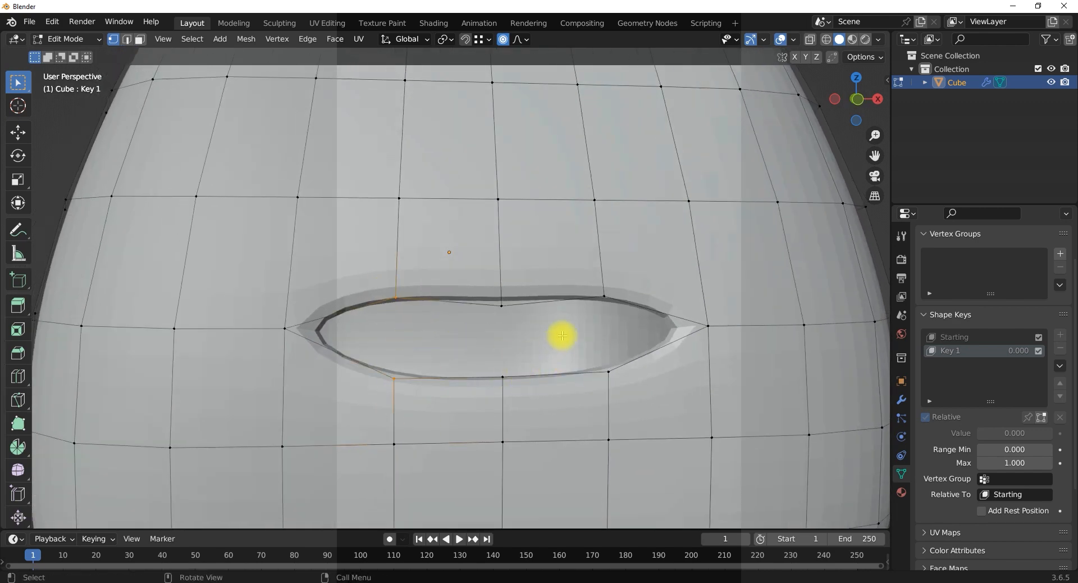
{"action": "left_click_drag", "start_coordinate": [487, 275], "coordinate": [549, 406], "text": "shift"}
{"action": "left_click_drag", "start_coordinate": [590, 284], "coordinate": [622, 324], "text": "shift"}
{"action": "left_click_drag", "start_coordinate": [602, 360], "coordinate": [618, 406], "text": "shift"}
{"action": "scroll", "coordinate": [535, 369], "scroll_direction": "down", "scroll_amount": 4}
{"action": "middle_click_drag", "start_coordinate": [534, 369], "coordinate": [510, 363]}
{"action": "scroll", "coordinate": [328, 414], "scroll_direction": "up", "scroll_amount": 2}
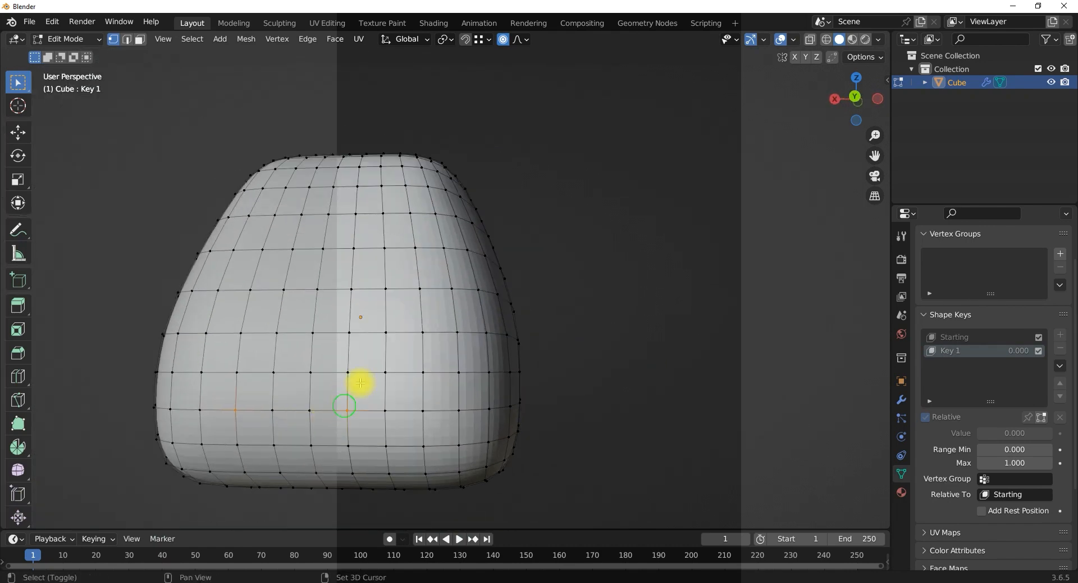
{"action": "middle_click_drag", "start_coordinate": [344, 406], "coordinate": [129, 290], "text": "shift"}
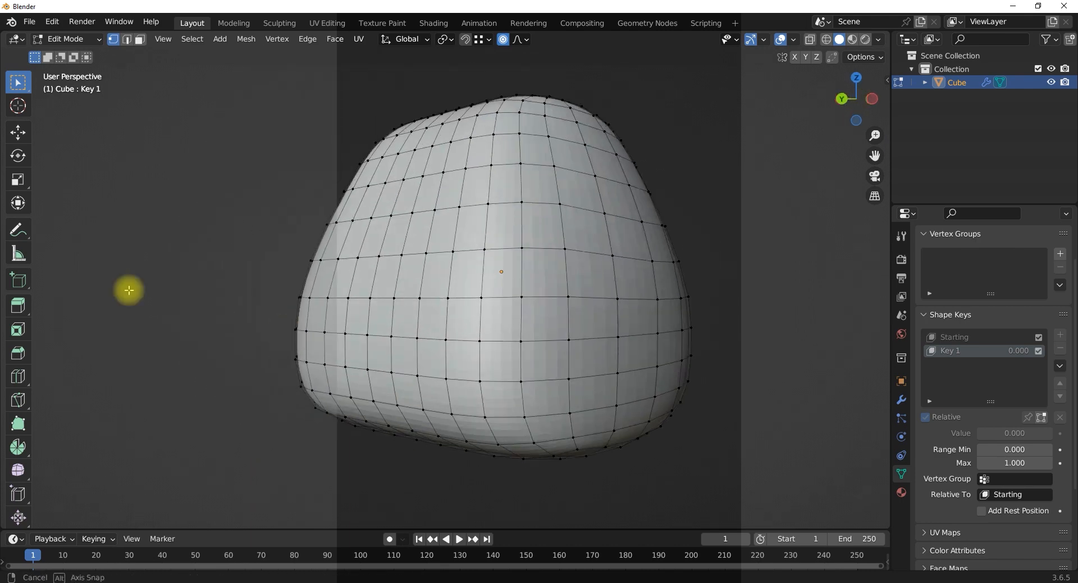
{"action": "left_click", "coordinate": [18, 133]}
{"action": "middle_click_drag", "start_coordinate": [388, 375], "coordinate": [292, 409], "text": "shift"}
{"action": "middle_click_drag", "start_coordinate": [378, 389], "coordinate": [230, 398]}
{"action": "middle_click_drag", "start_coordinate": [532, 373], "coordinate": [330, 383]}
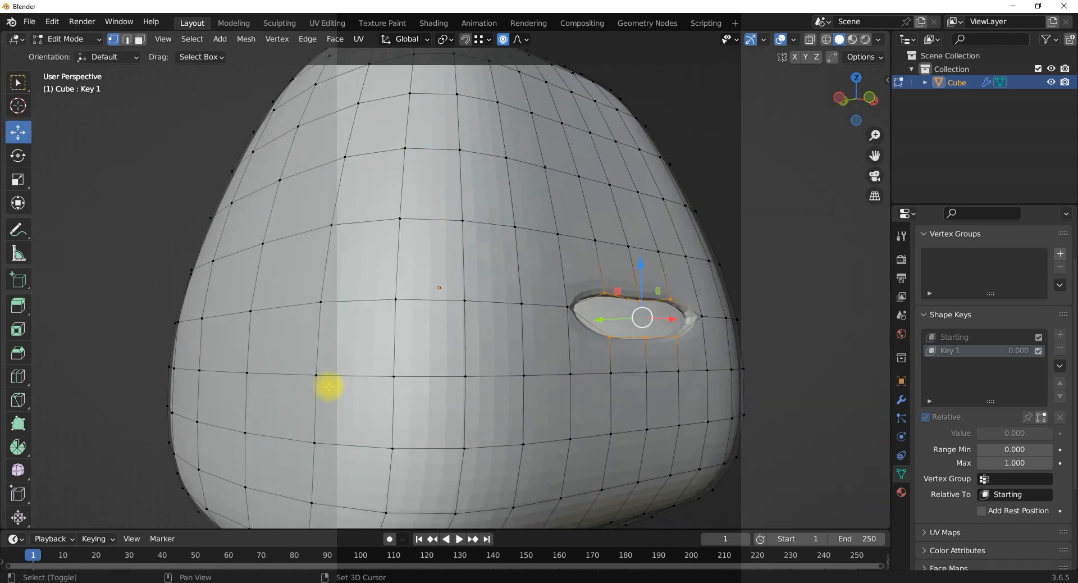
{"action": "middle_click_drag", "start_coordinate": [597, 329], "coordinate": [628, 331]}
{"action": "scroll", "coordinate": [564, 337], "scroll_direction": "up", "scroll_amount": 1}
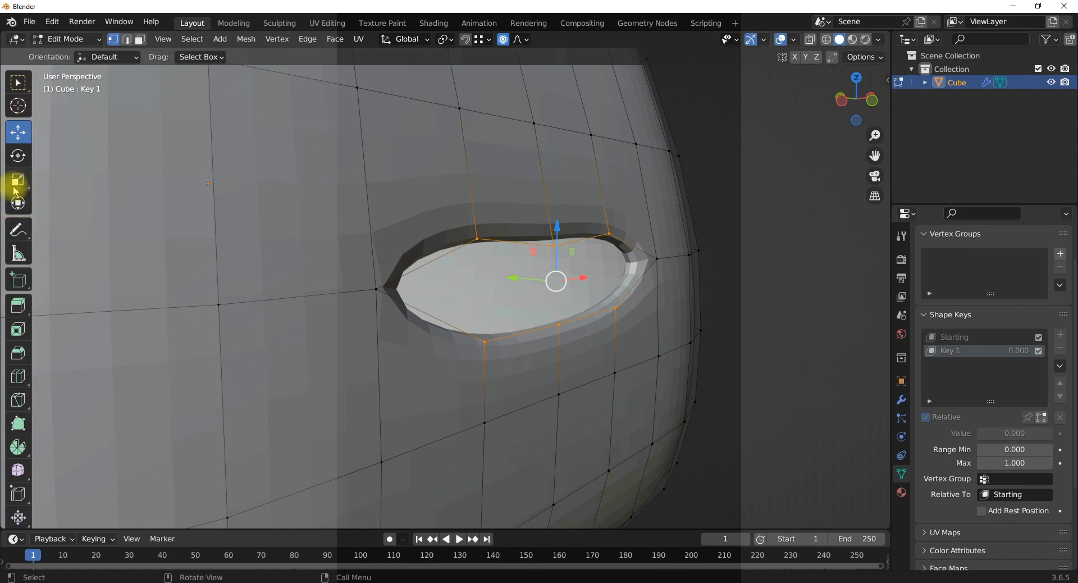
Try to scale the selected lip vertices along the Z axis with proportional editing still on.
{"action": "left_click", "coordinate": [17, 182]}
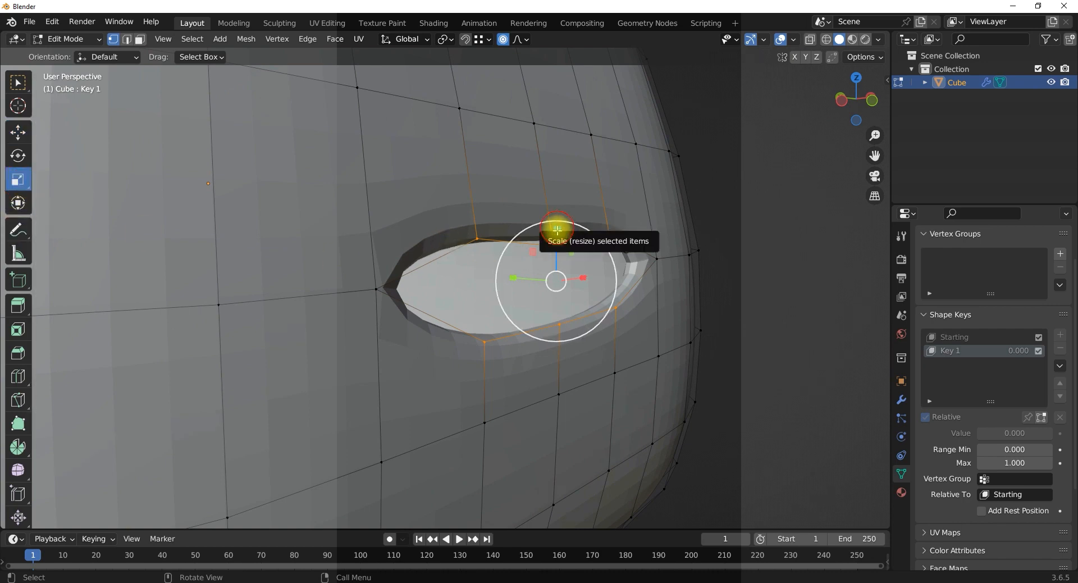
{"action": "left_click_drag", "start_coordinate": [557, 230], "coordinate": [556, 256]}
{"action": "key", "text": "ctrl+z"}
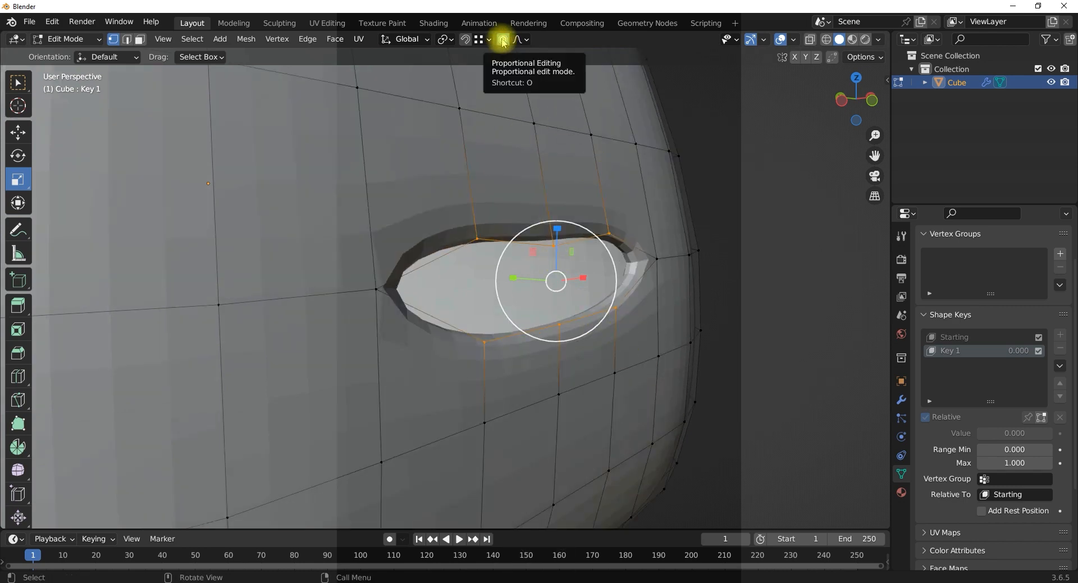
Turn off proportional editing and scale the six selected lip vertices along Z until the upper and lower lips meet.
{"action": "left_click", "coordinate": [503, 40]}
{"action": "left_click", "coordinate": [503, 40]}
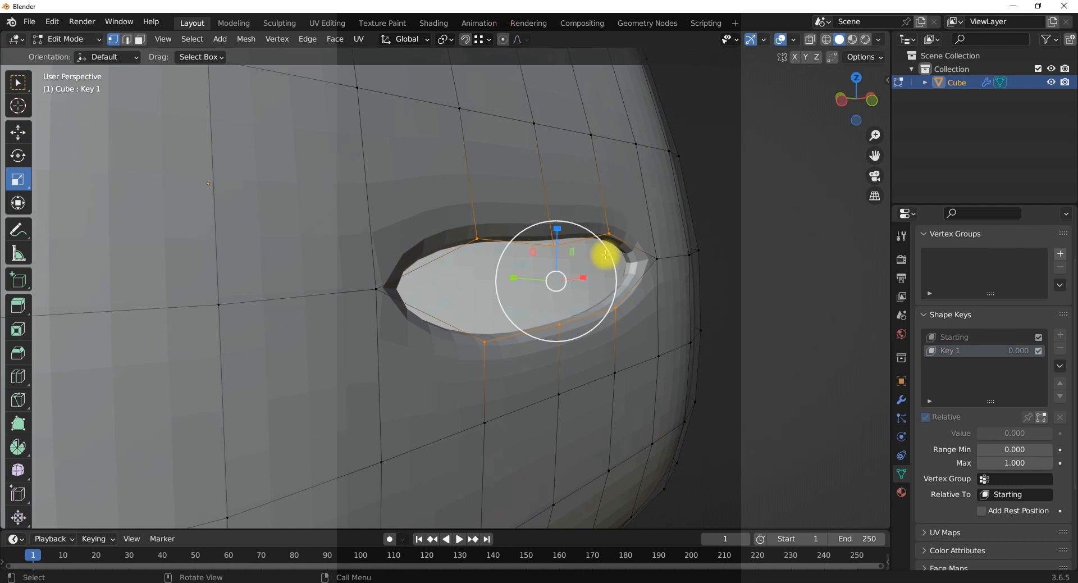
{"action": "left_click_drag", "start_coordinate": [559, 229], "coordinate": [557, 284]}
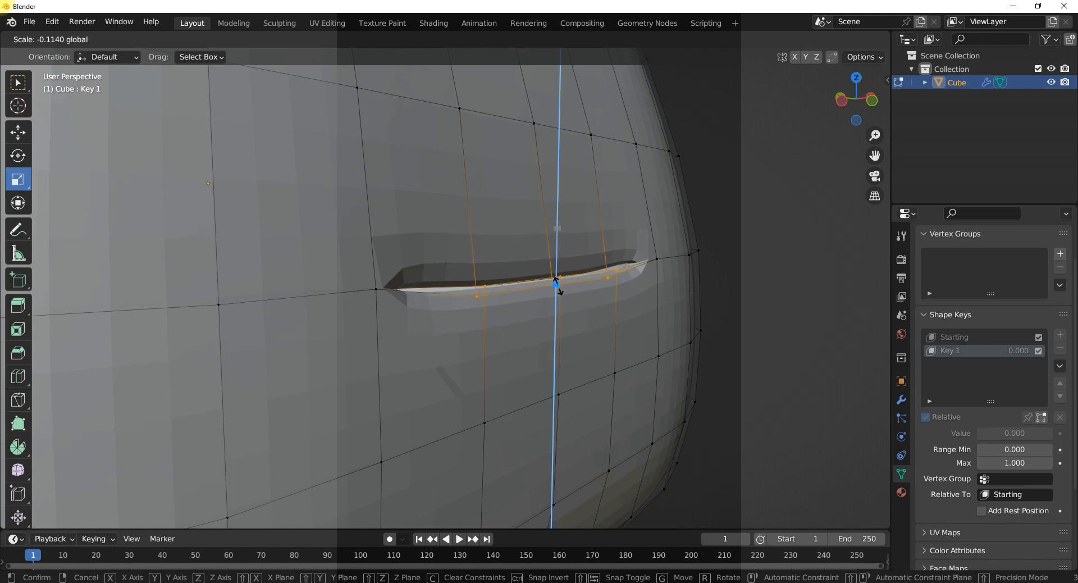
{"action": "left_click_drag", "start_coordinate": [556, 283], "coordinate": [556, 281]}
Try to raise the lower lip vertex nearest the left mouth corner along Z.
{"action": "middle_click_drag", "start_coordinate": [501, 314], "coordinate": [475, 336]}
{"action": "scroll", "coordinate": [450, 303], "scroll_direction": "up", "scroll_amount": 1}
{"action": "scroll", "coordinate": [422, 262], "scroll_direction": "up", "scroll_amount": 5}
{"action": "scroll", "coordinate": [422, 261], "scroll_direction": "down", "scroll_amount": 5}
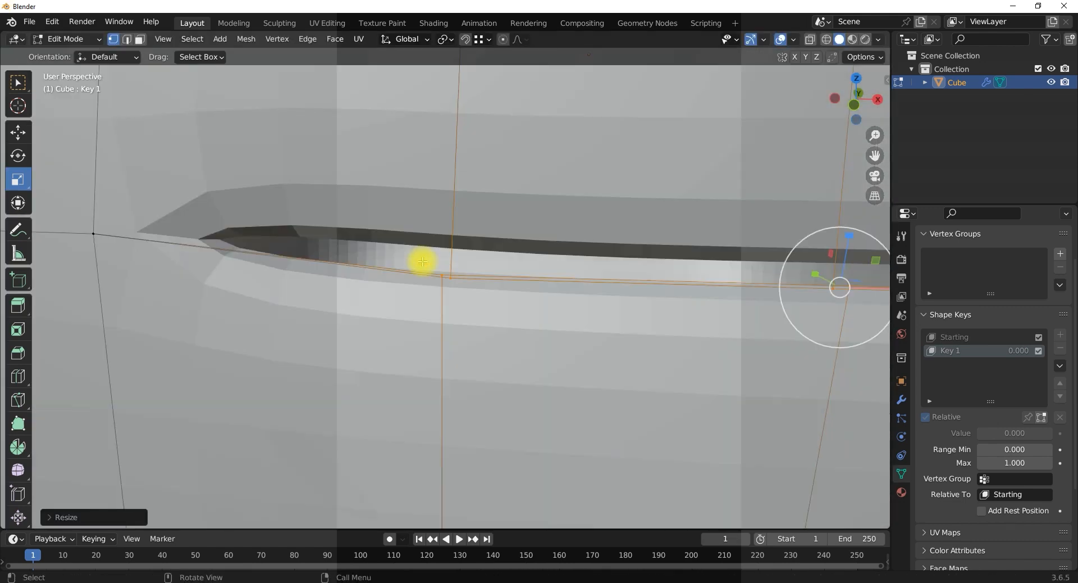
{"action": "middle_click_drag", "start_coordinate": [448, 265], "coordinate": [646, 279]}
{"action": "left_click", "coordinate": [436, 274]}
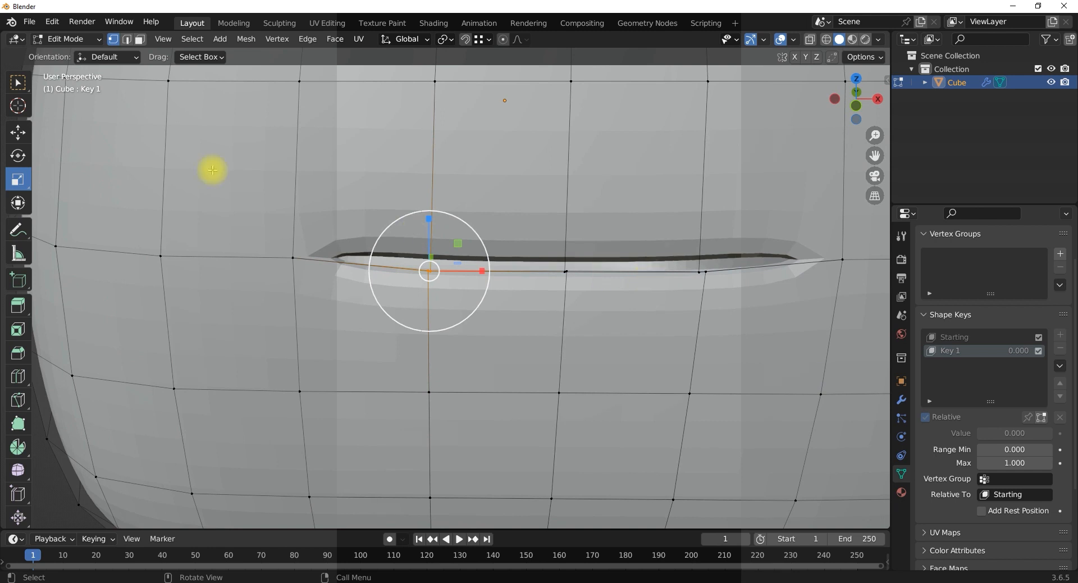
{"action": "left_click", "coordinate": [17, 133]}
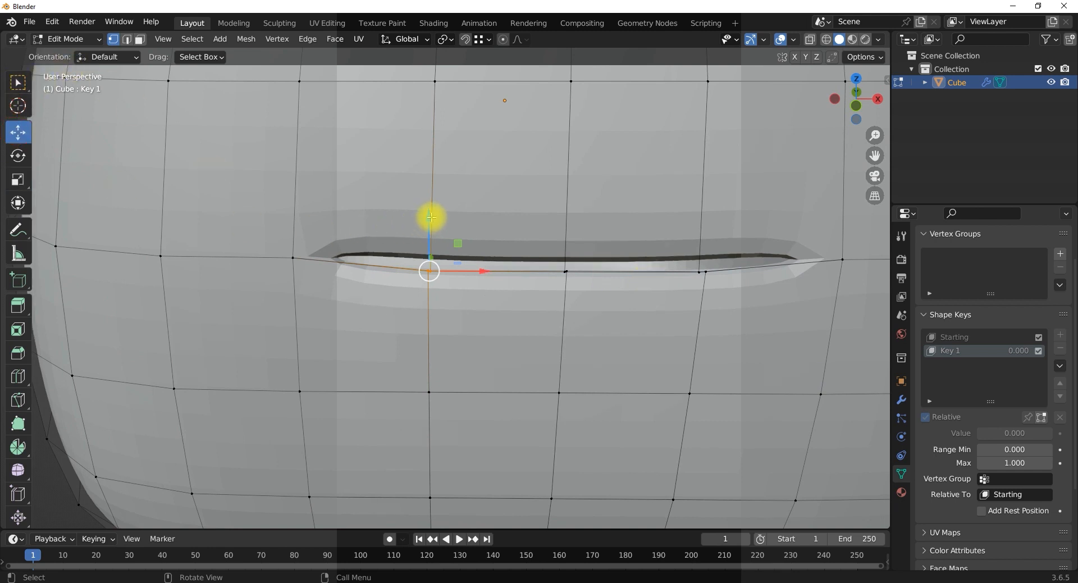
{"action": "mouse_move", "coordinate": [430, 216]}
{"action": "left_mouse_down"}
{"action": "mouse_move", "coordinate": [428, 201]}
{"action": "mouse_move", "coordinate": [429, 217]}
{"action": "left_mouse_up"}
{"action": "key", "text": "ctrl+z"}
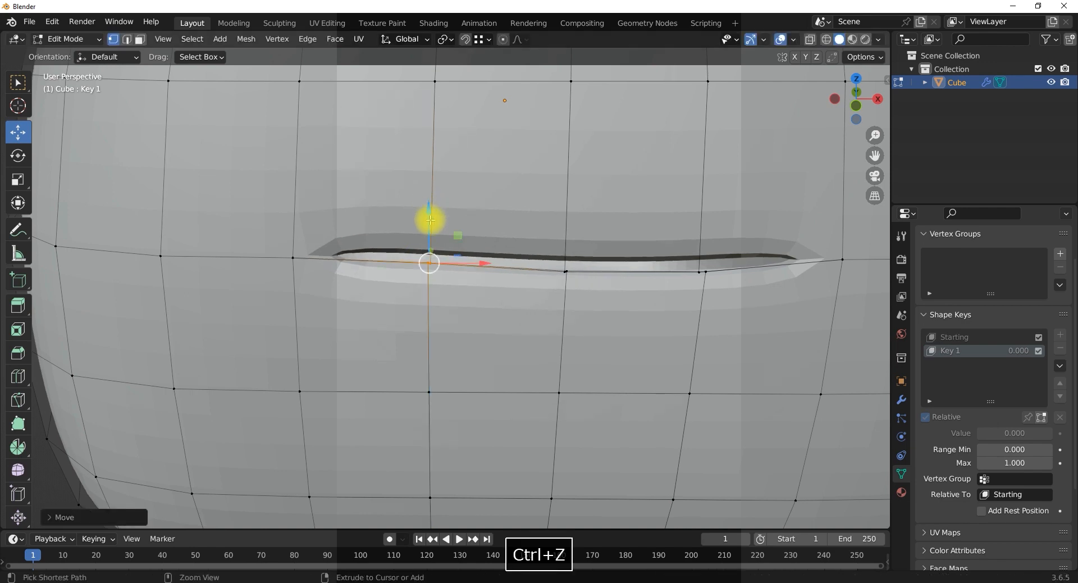
Near the left mouth corner, lower the upper lip vertex and raise the lower lip vertex slightly along Z.
{"action": "middle_click_drag", "start_coordinate": [409, 270], "coordinate": [486, 303]}
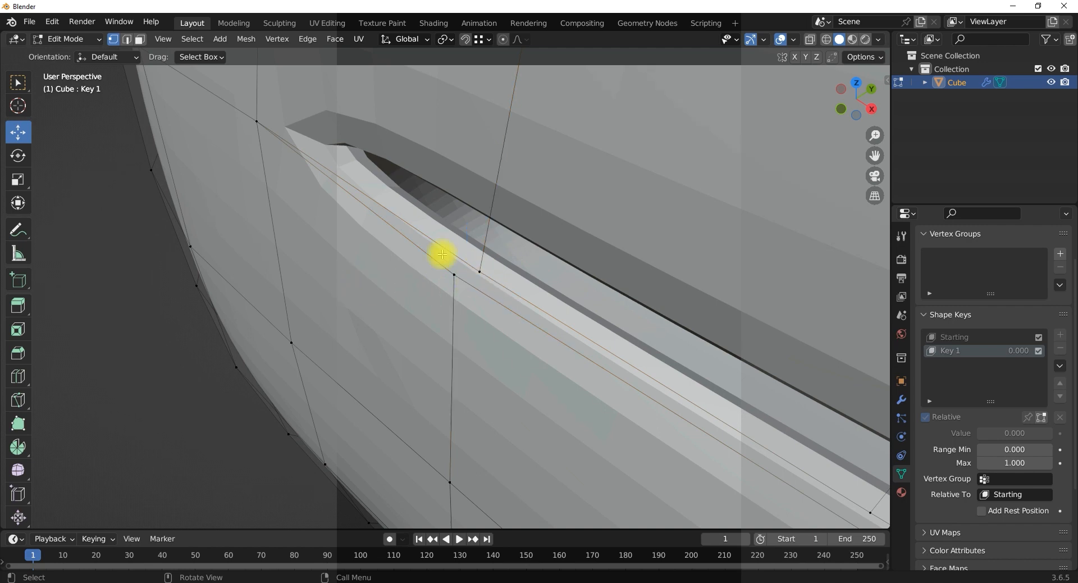
{"action": "left_click", "coordinate": [480, 272]}
{"action": "middle_click_drag", "start_coordinate": [480, 272], "coordinate": [516, 239]}
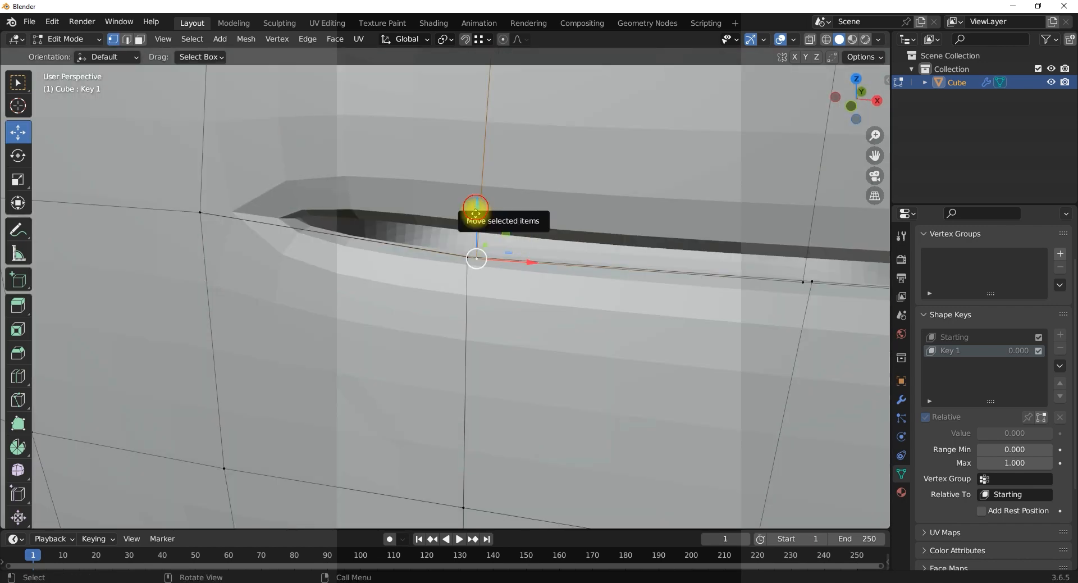
{"action": "left_click_drag", "start_coordinate": [476, 213], "coordinate": [474, 223]}
{"action": "middle_click_drag", "start_coordinate": [469, 270], "coordinate": [469, 232]}
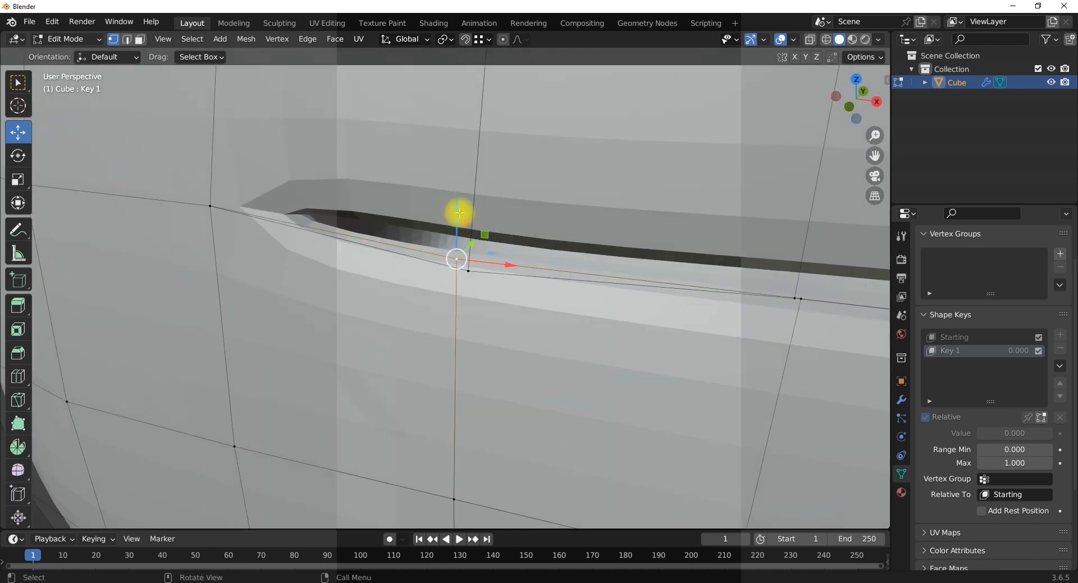
{"action": "left_click_drag", "start_coordinate": [455, 197], "coordinate": [454, 184]}
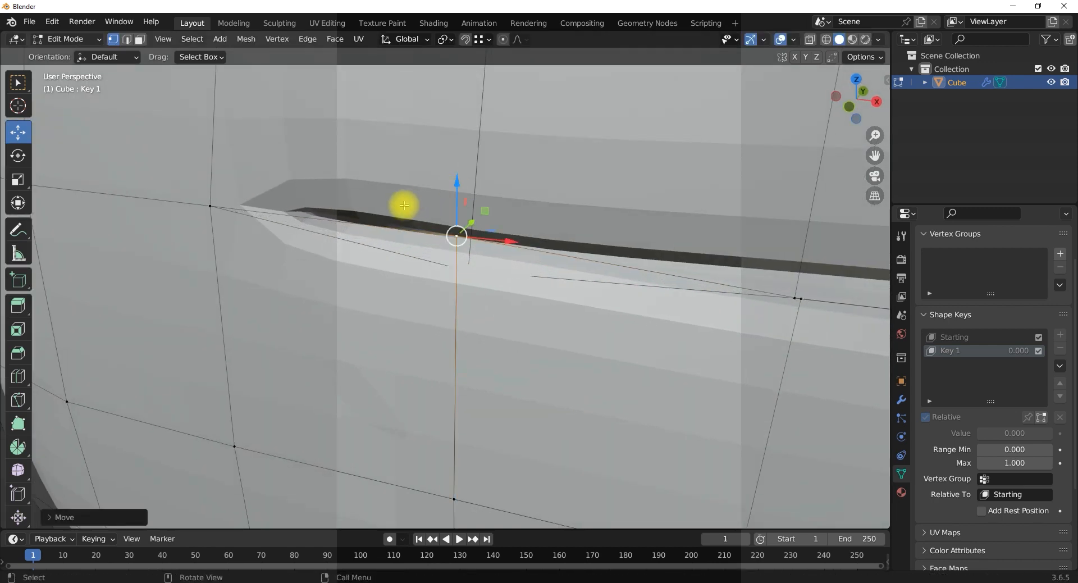
Near the right mouth corner, raise the lower lip vertex and lower the upper lip vertex slightly along Z.
{"action": "scroll", "coordinate": [500, 254], "scroll_direction": "down", "scroll_amount": 2}
{"action": "middle_click_drag", "start_coordinate": [411, 250], "coordinate": [120, 243], "text": "shift"}
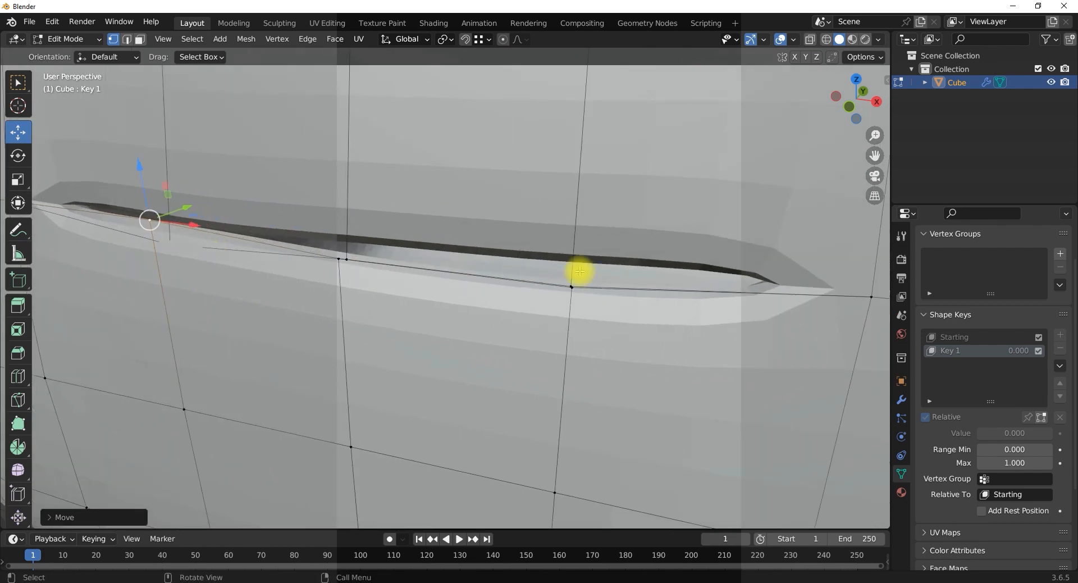
{"action": "middle_click_drag", "start_coordinate": [747, 298], "coordinate": [251, 266], "text": "shift"}
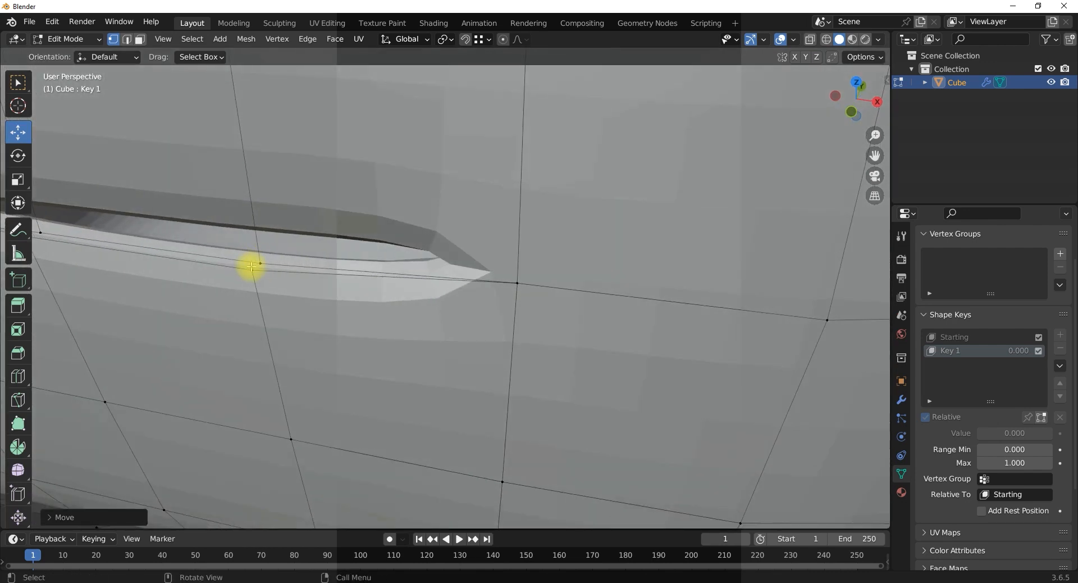
{"action": "left_click", "coordinate": [250, 270]}
{"action": "left_click_drag", "start_coordinate": [245, 227], "coordinate": [241, 213]}
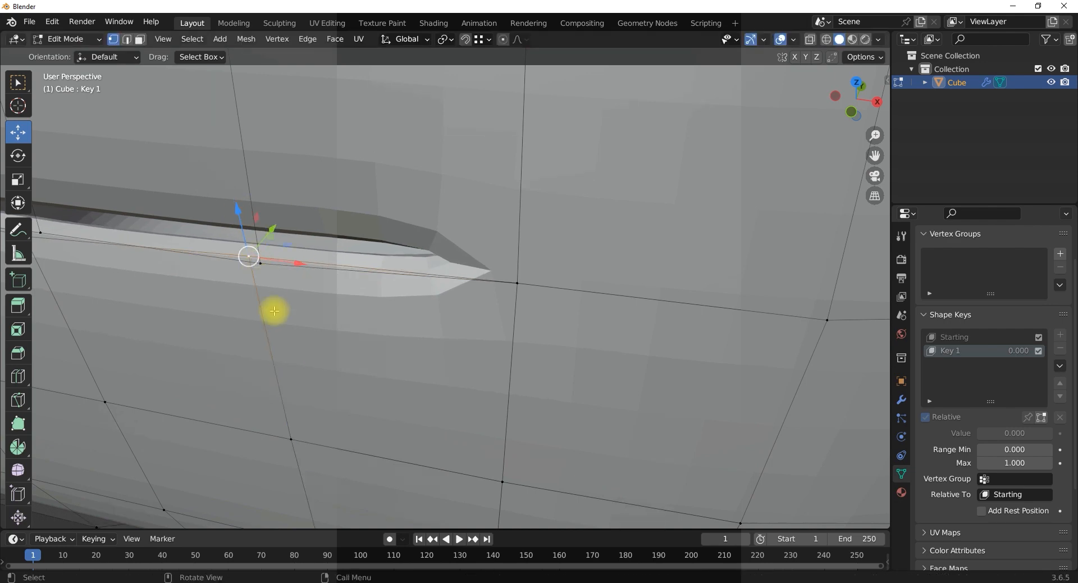
{"action": "middle_click_drag", "start_coordinate": [271, 301], "coordinate": [259, 250]}
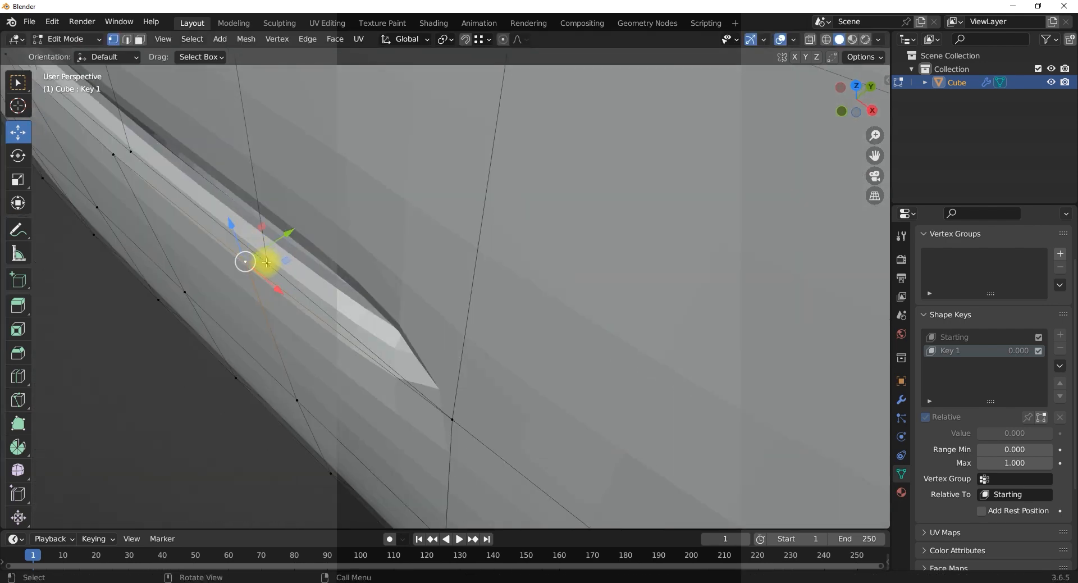
{"action": "middle_click_drag", "start_coordinate": [262, 316], "coordinate": [344, 245]}
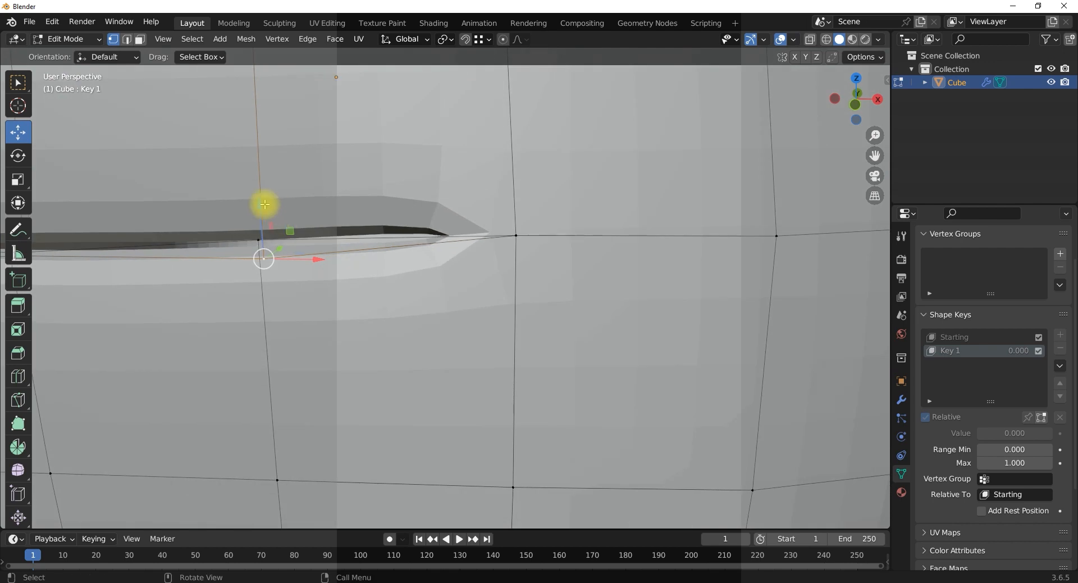
{"action": "mouse_move", "coordinate": [258, 204]}
{"action": "left_mouse_down"}
{"action": "mouse_move", "coordinate": [258, 221]}
{"action": "mouse_move", "coordinate": [266, 215]}
{"action": "left_mouse_up"}
Return the head to Object Mode with the whole mouth area in view.
{"action": "scroll", "coordinate": [281, 270], "scroll_direction": "down", "scroll_amount": 2}
{"action": "middle_click_drag", "start_coordinate": [472, 266], "coordinate": [694, 259], "text": "shift"}
{"action": "scroll", "coordinate": [433, 249], "scroll_direction": "down", "scroll_amount": 3}
{"action": "middle_click_drag", "start_coordinate": [443, 275], "coordinate": [390, 244]}
{"action": "scroll", "coordinate": [375, 242], "scroll_direction": "down", "scroll_amount": 3}
{"action": "scroll", "coordinate": [416, 239], "scroll_direction": "down", "scroll_amount": 2}
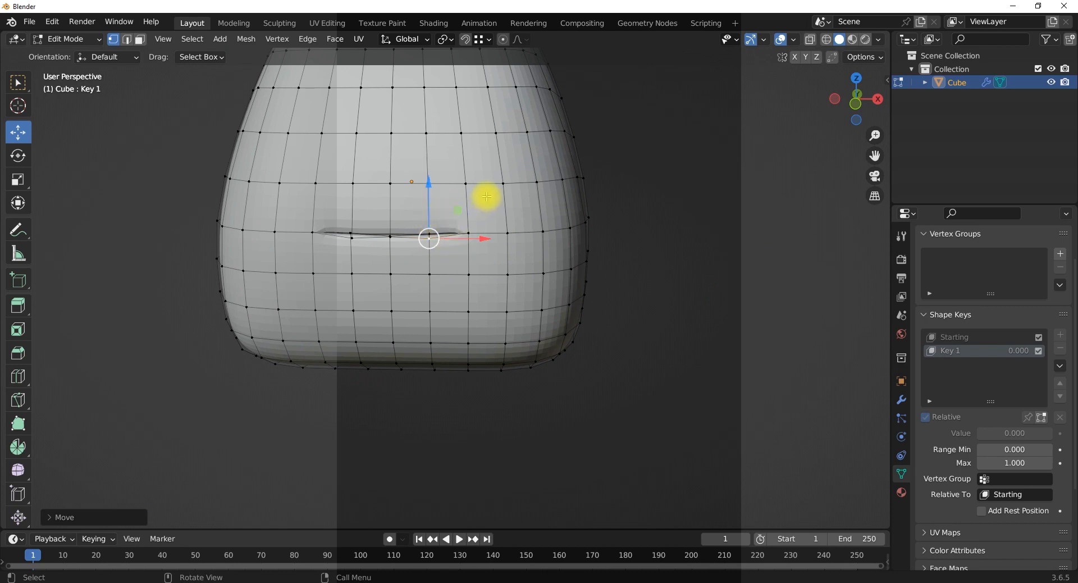
{"action": "key", "text": "Tab"}
{"action": "middle_click_drag", "start_coordinate": [378, 240], "coordinate": [411, 253]}
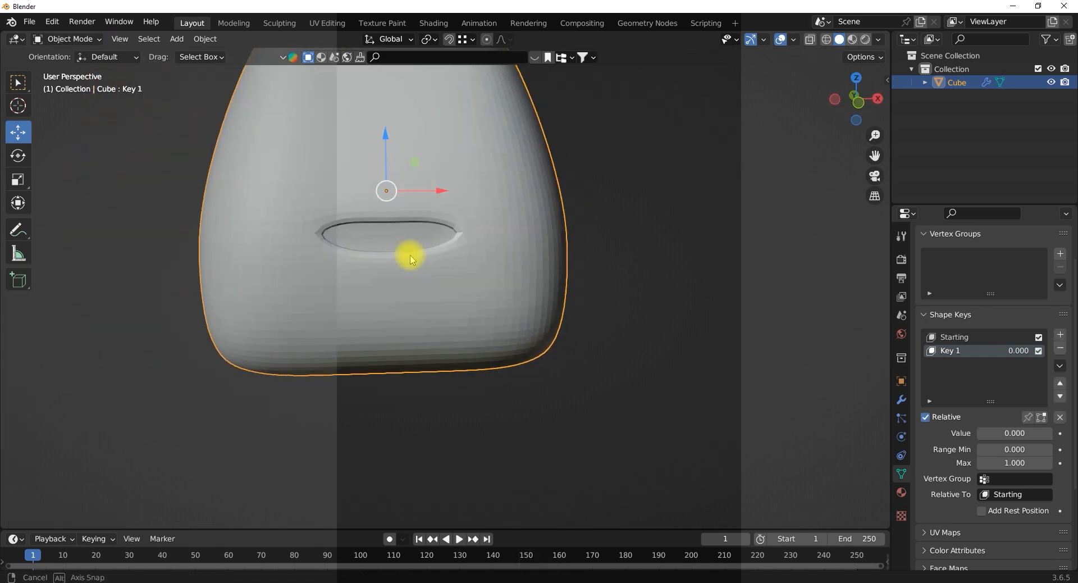
Preview the mouth closing by varying Key 1's value, and bring the value back to 0.
{"action": "left_click", "coordinate": [955, 337]}
{"action": "left_click", "coordinate": [951, 351]}
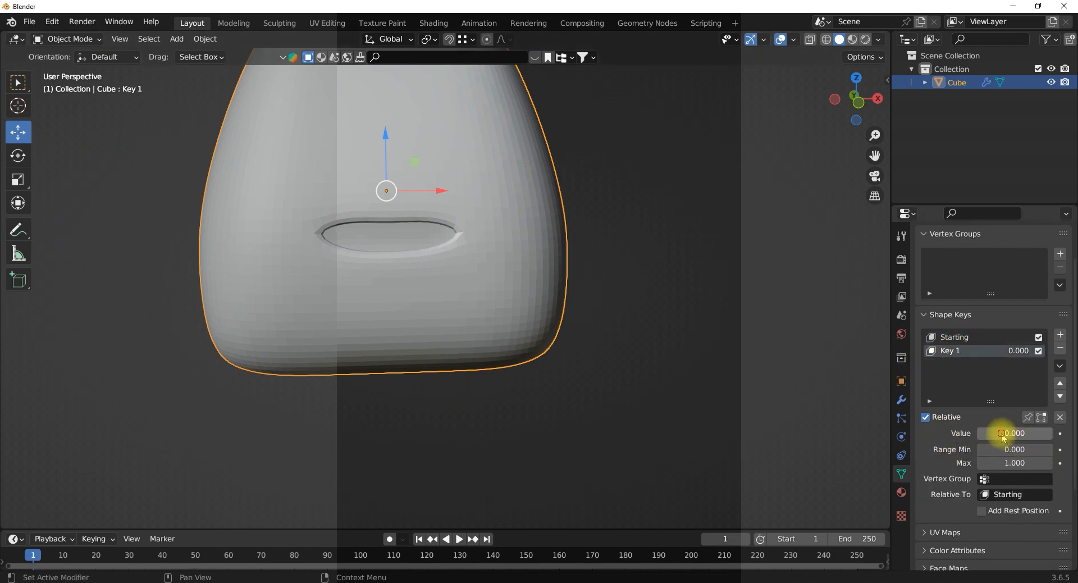
{"action": "left_click_drag", "start_coordinate": [1003, 436], "coordinate": [979, 433]}
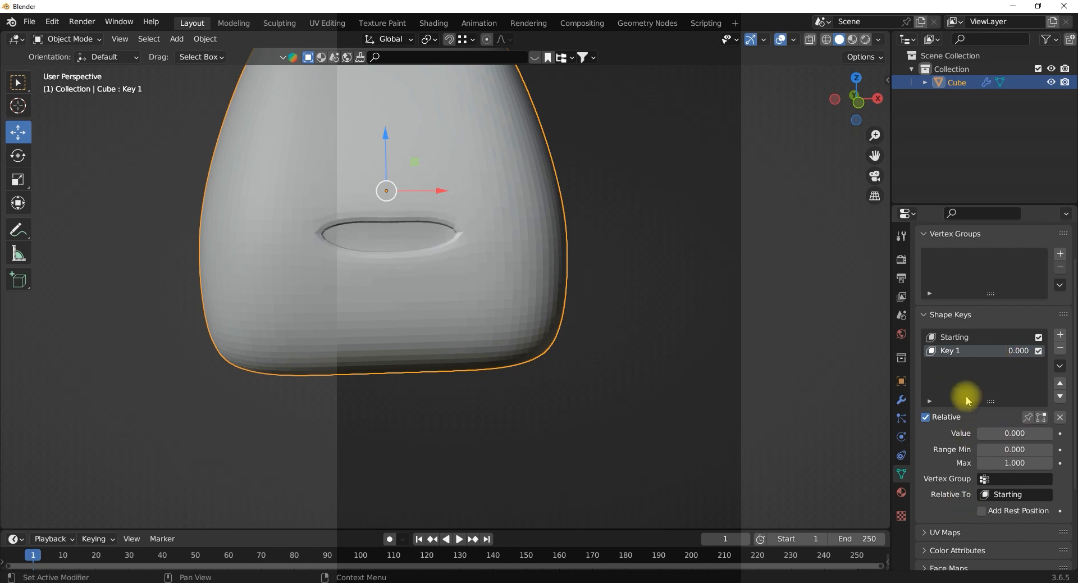
Add a third shape key relative to Starting and rename Key 1 as closed mouth.
{"action": "left_click", "coordinate": [1061, 336]}
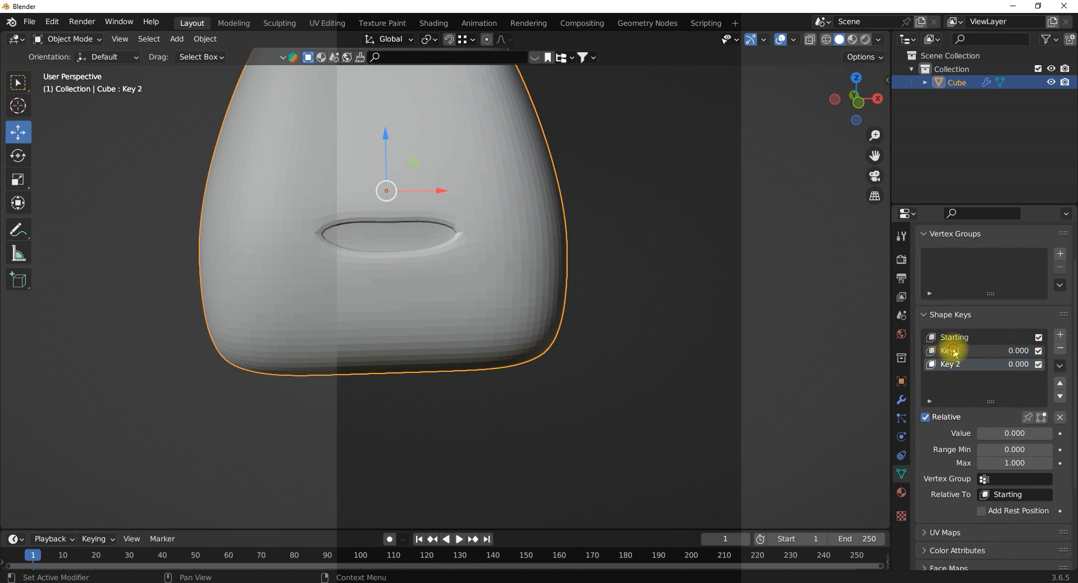
{"action": "left_click", "coordinate": [954, 351]}
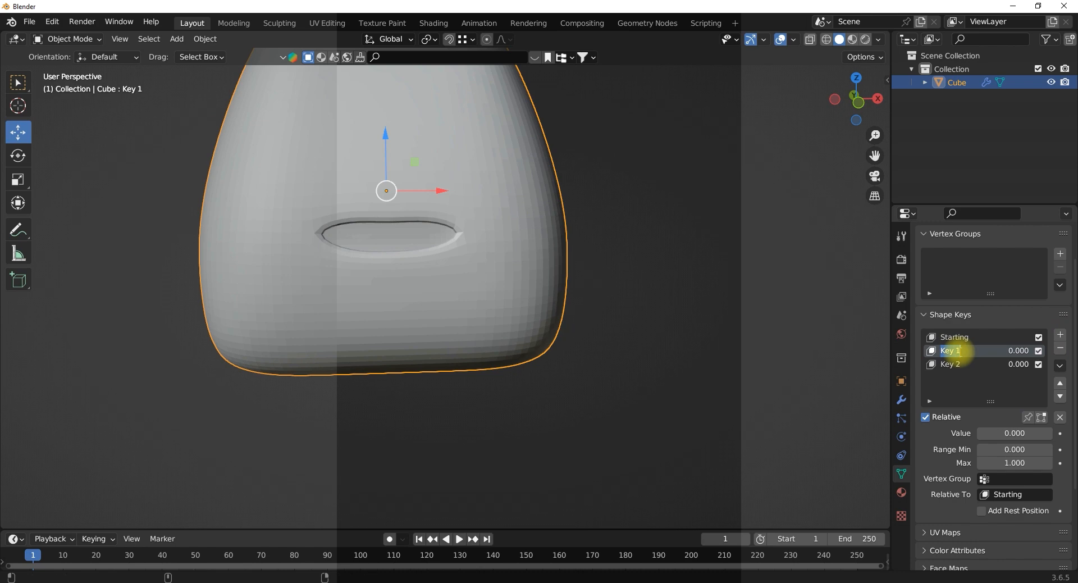
{"action": "type", "text": "Mouth Cl"}
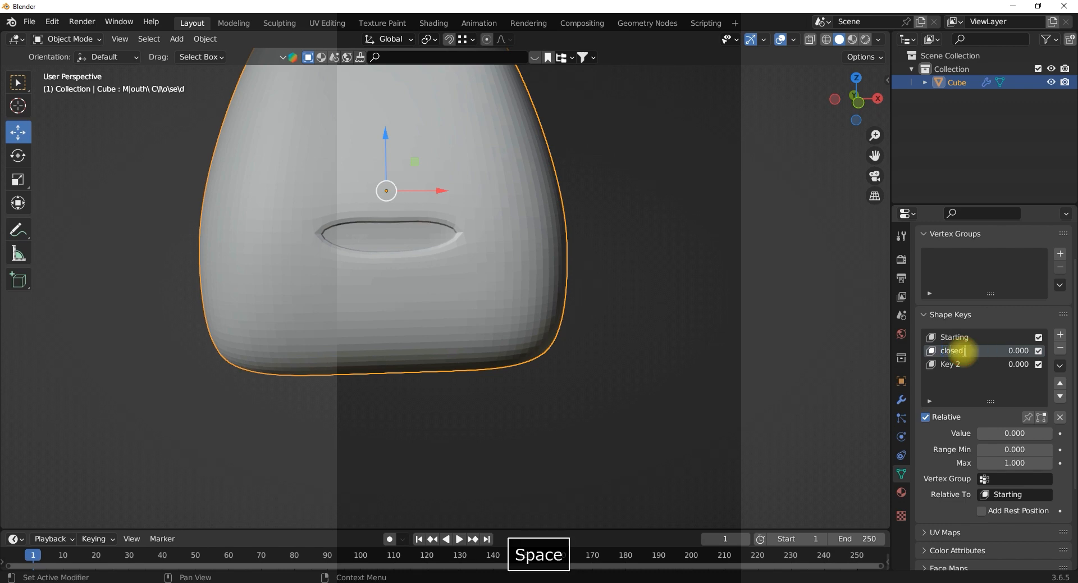
{"action": "type", "text": "m"}
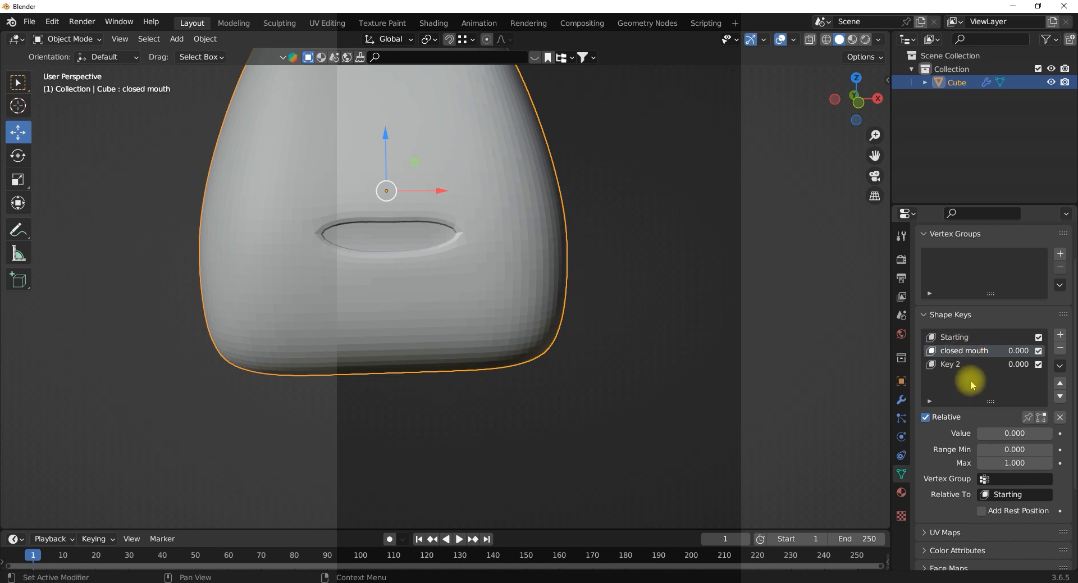
Make Key 2 the active shape key and enter Edit Mode with the mouth opening in close view.
{"action": "left_click", "coordinate": [960, 366]}
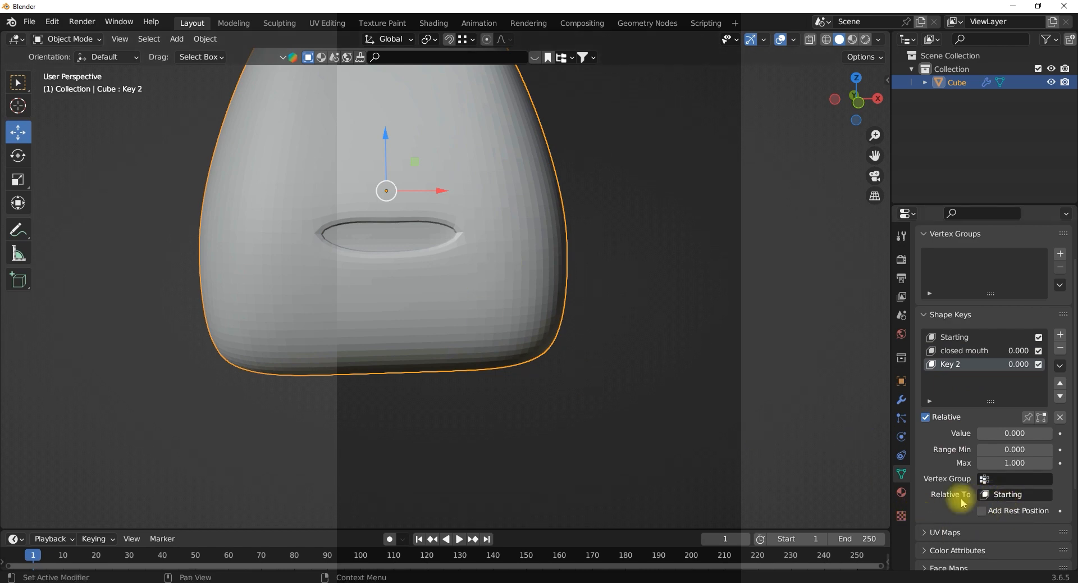
{"action": "scroll", "coordinate": [371, 198], "scroll_direction": "up", "scroll_amount": 5}
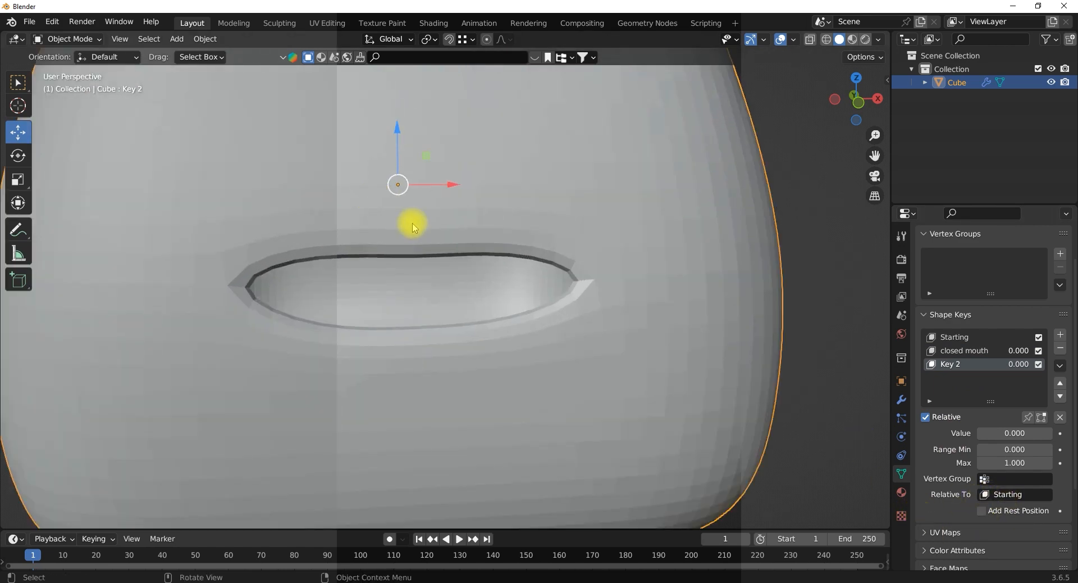
{"action": "scroll", "coordinate": [413, 223], "scroll_direction": "down", "scroll_amount": 3}
{"action": "middle_click_drag", "start_coordinate": [418, 244], "coordinate": [417, 240]}
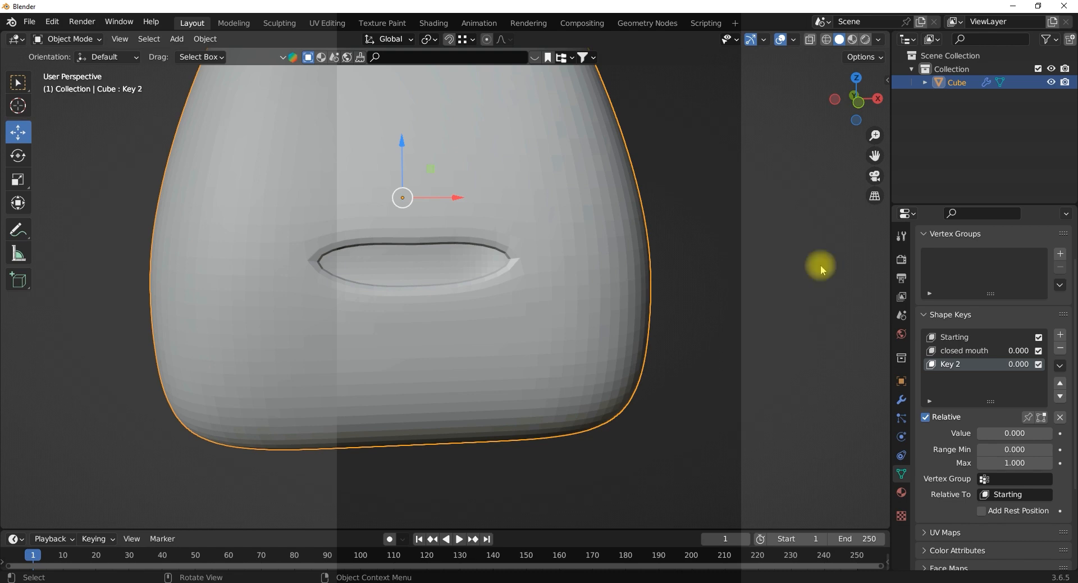
{"action": "middle_click_drag", "start_coordinate": [555, 303], "coordinate": [519, 225]}
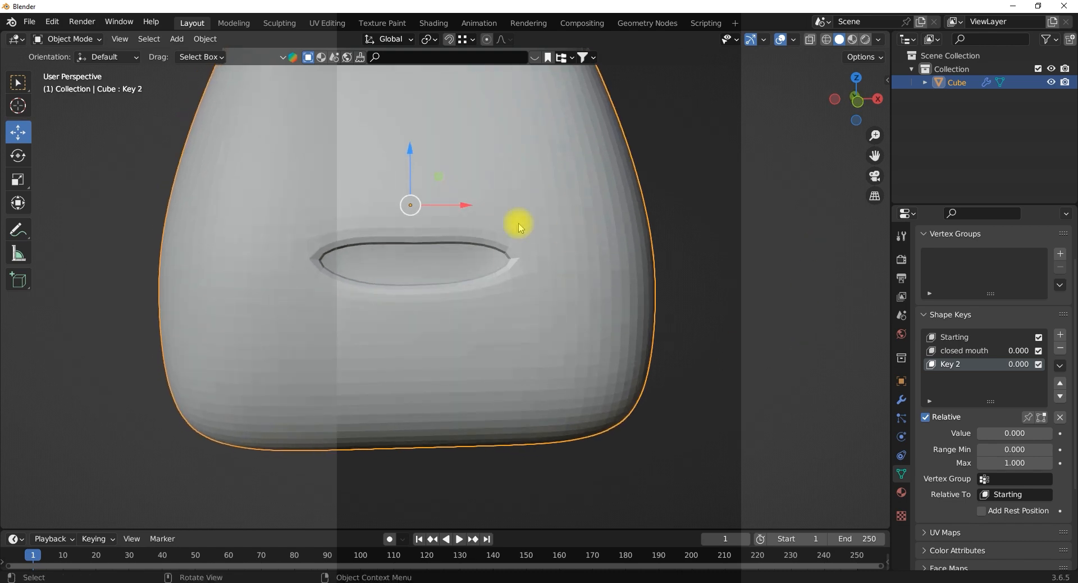
{"action": "key", "text": "Tab"}
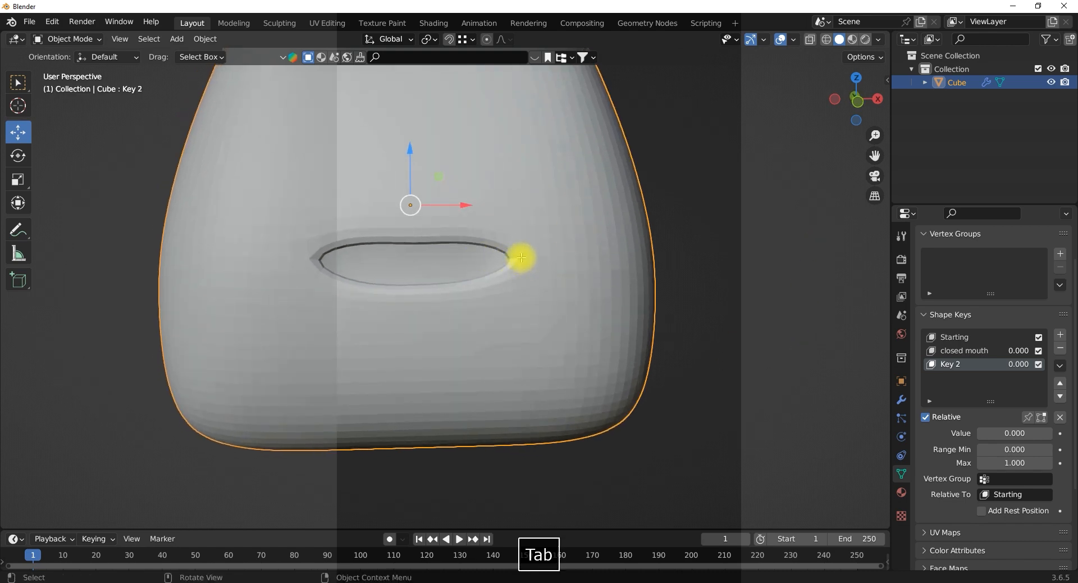
{"action": "scroll", "coordinate": [337, 260], "scroll_direction": "up", "scroll_amount": 3}
{"action": "scroll", "coordinate": [325, 261], "scroll_direction": "up", "scroll_amount": 2}
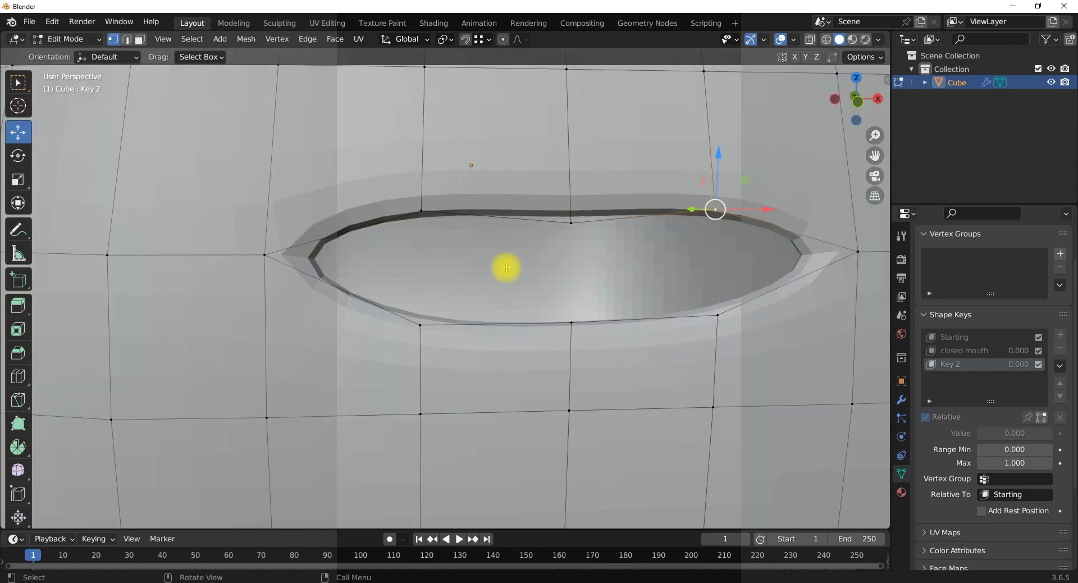
Move the mouth's right corner vertex about 0.09 m outward and 0.15 m up, without changing its depth.
{"action": "scroll", "coordinate": [506, 267], "scroll_direction": "down", "scroll_amount": 5}
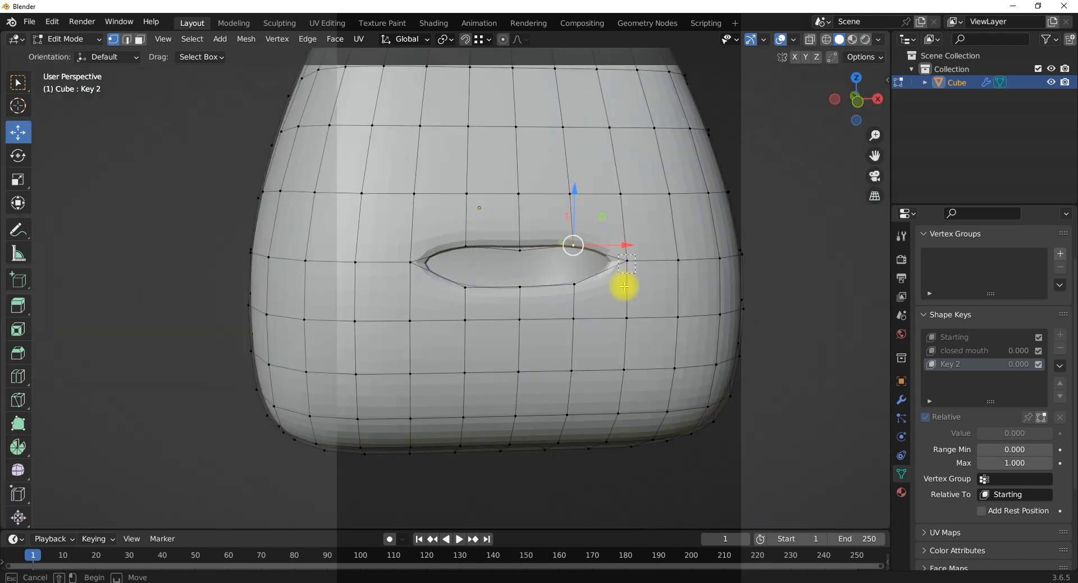
{"action": "left_click", "coordinate": [628, 261]}
{"action": "key", "text": "g"}
{"action": "key", "text": "shift+y"}
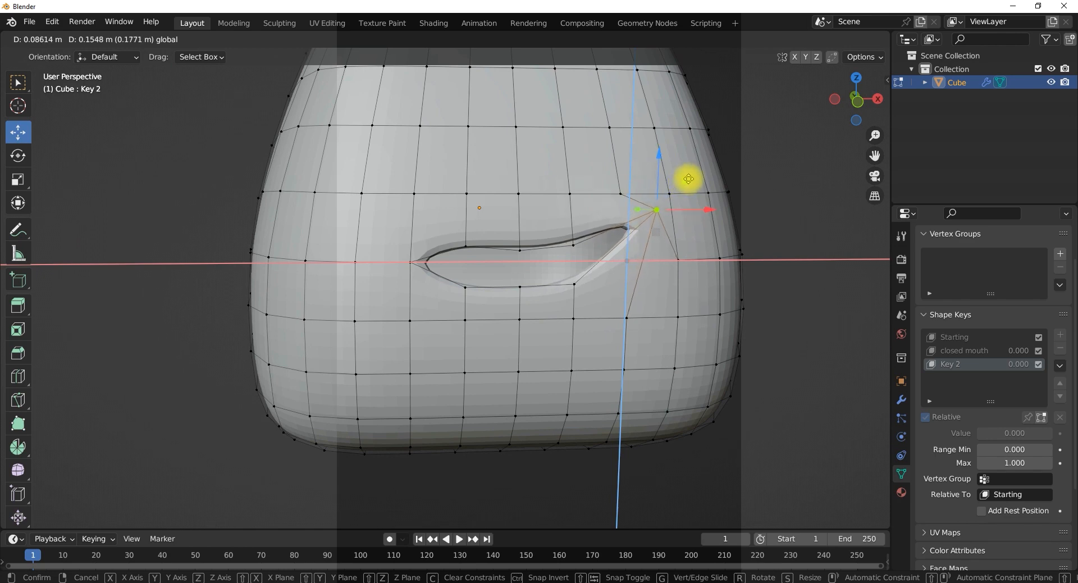
{"action": "left_click", "coordinate": [638, 240]}
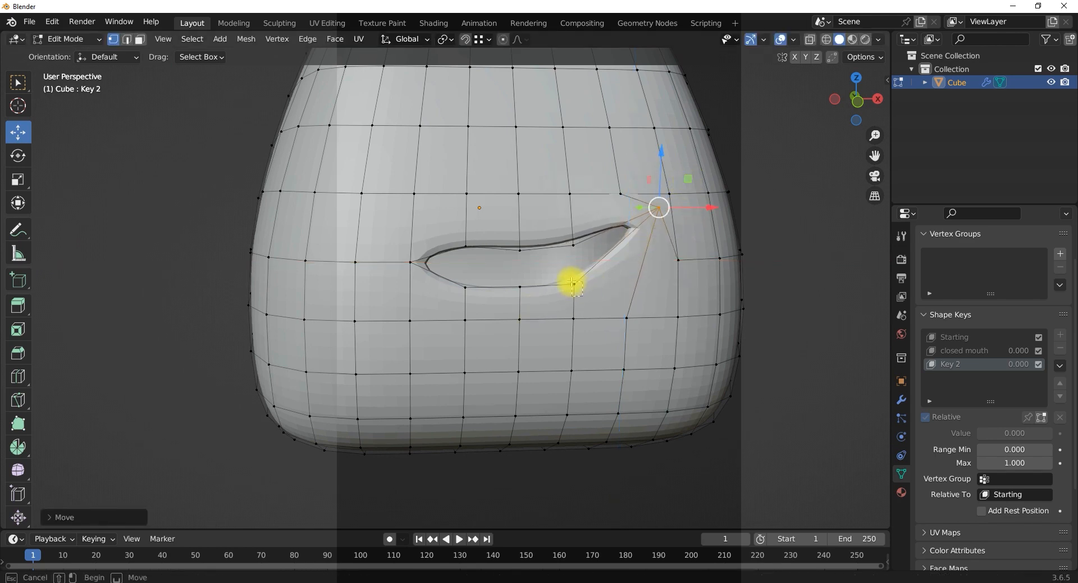
Shift the lower lip's right vertex about 0.04 m outward and 0.02 m down, and lower its middle vertex about 0.02 m, keeping their depth.
{"action": "left_click", "coordinate": [572, 283]}
{"action": "key", "text": "g"}
{"action": "key", "text": "shift+y"}
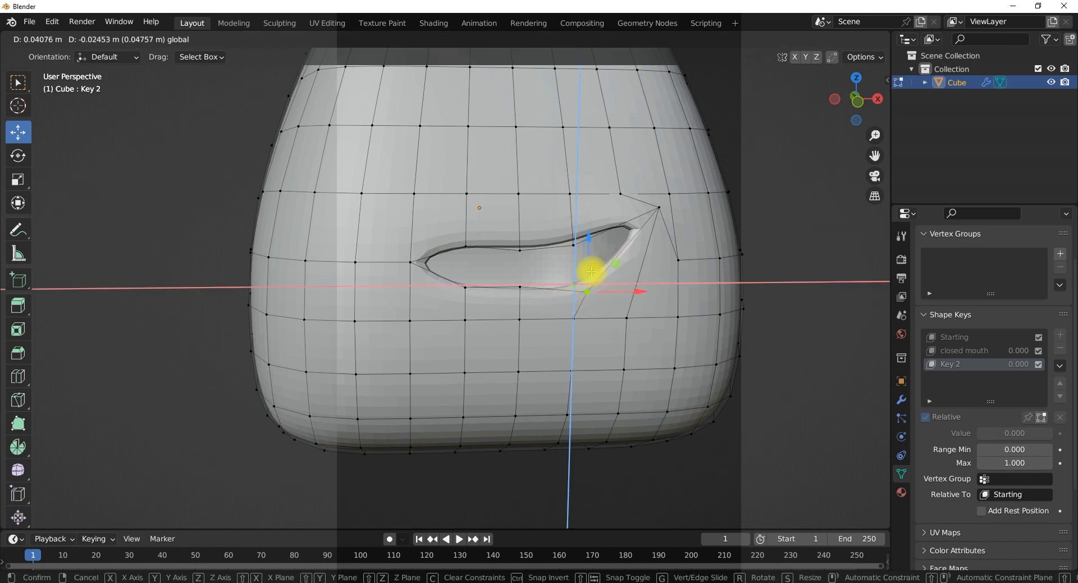
{"action": "left_click", "coordinate": [585, 270]}
{"action": "left_click", "coordinate": [537, 287]}
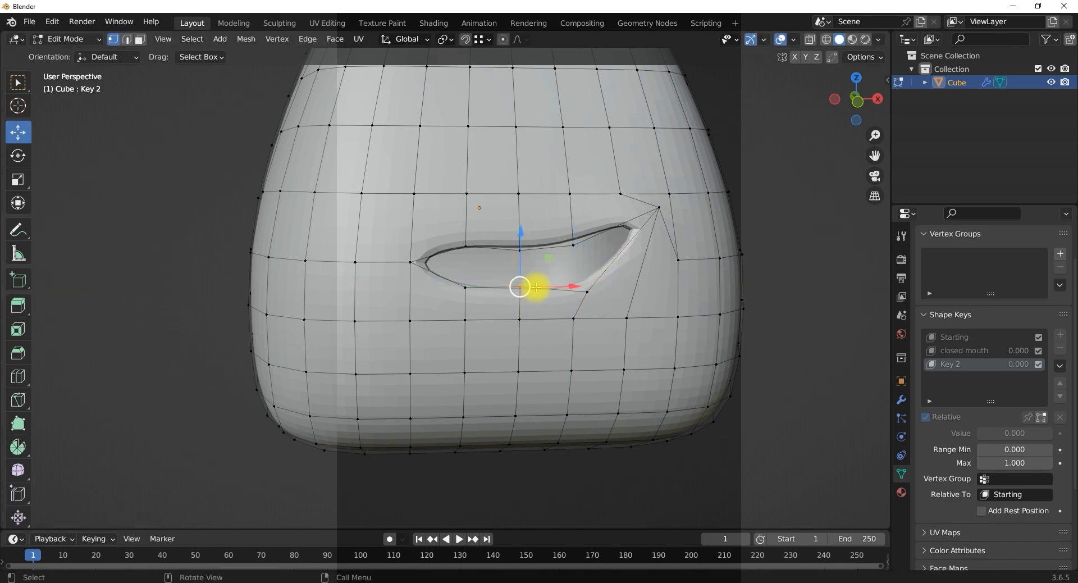
{"action": "key", "text": "g"}
{"action": "key", "text": "shift+y"}
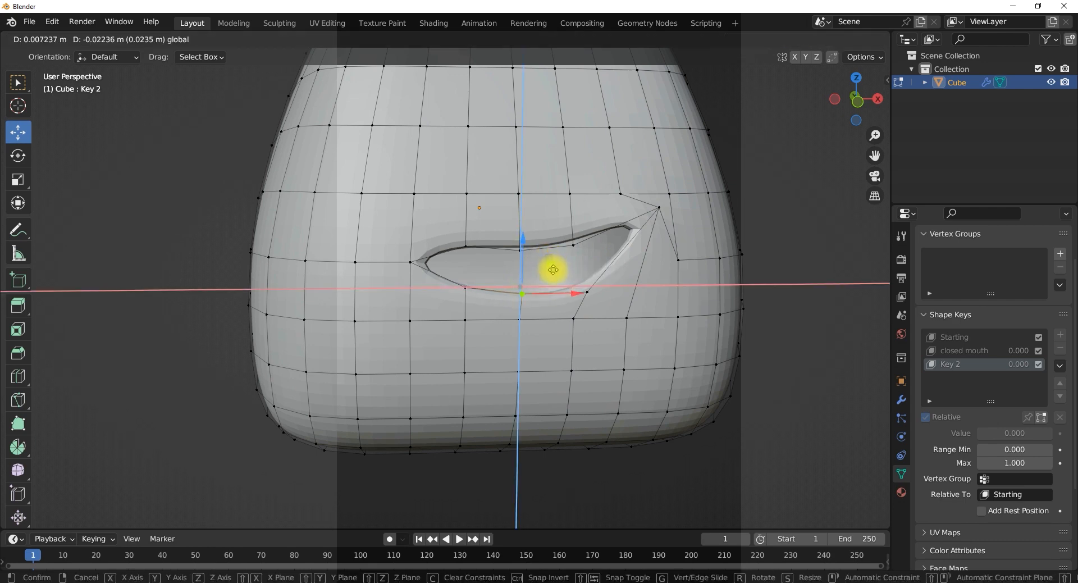
{"action": "left_click", "coordinate": [553, 271]}
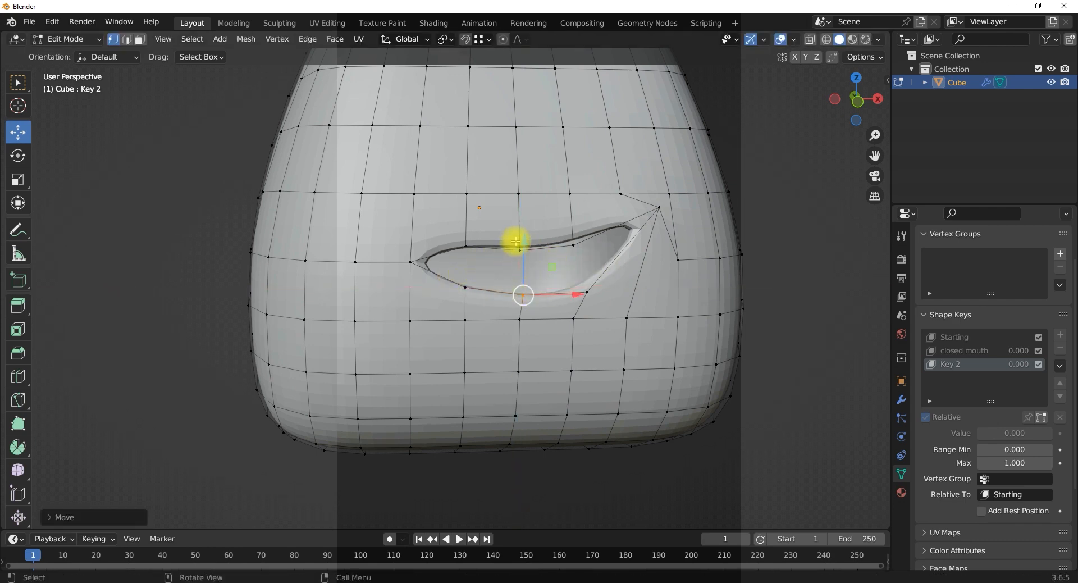
Lower the middle lower-lip vertex together with the one beneath it, and shift the neighbouring right pair down and outward.
{"action": "mouse_move", "coordinate": [546, 303]}
{"action": "middle_mouse_down"}
{"action": "mouse_move", "coordinate": [609, 305]}
{"action": "mouse_move", "coordinate": [540, 287]}
{"action": "mouse_move", "coordinate": [529, 313]}
{"action": "middle_mouse_up"}
{"action": "scroll", "coordinate": [530, 313], "scroll_direction": "up", "scroll_amount": 2}
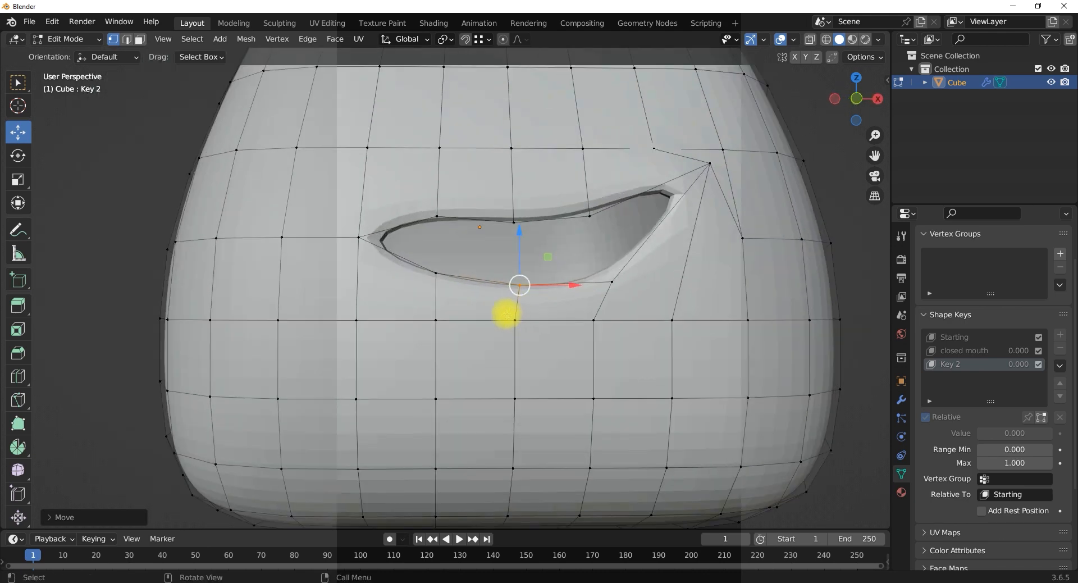
{"action": "left_click", "coordinate": [515, 320]}
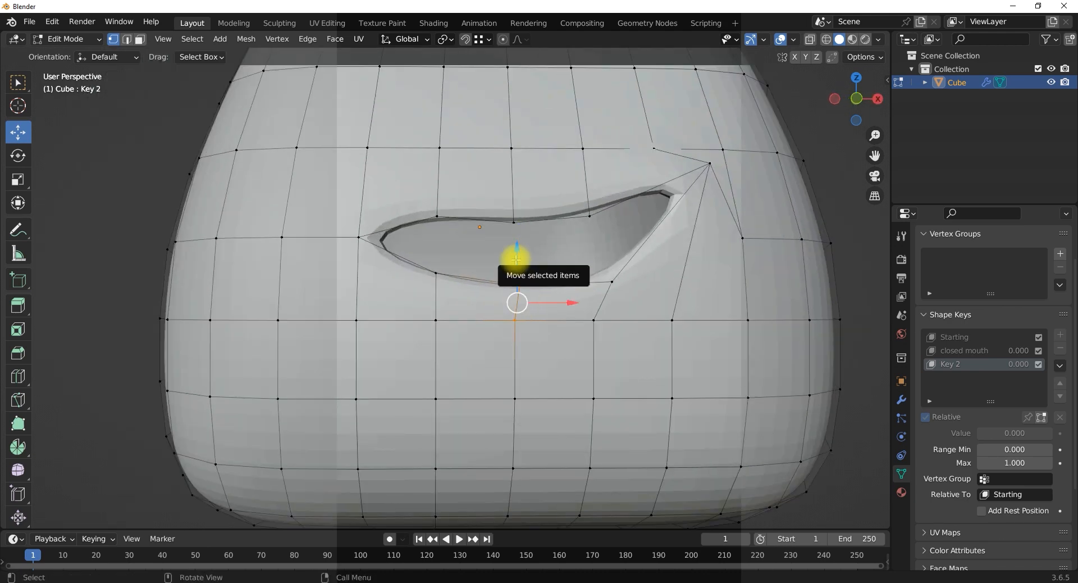
{"action": "left_click_drag", "start_coordinate": [516, 254], "coordinate": [526, 285]}
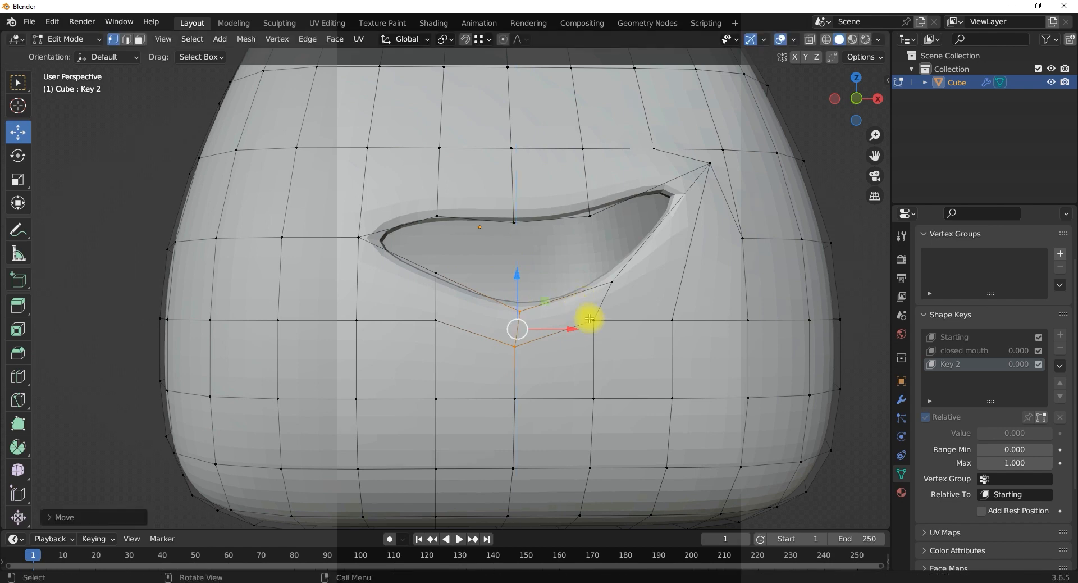
{"action": "left_click", "coordinate": [603, 329]}
{"action": "left_click", "coordinate": [612, 281], "text": "shift"}
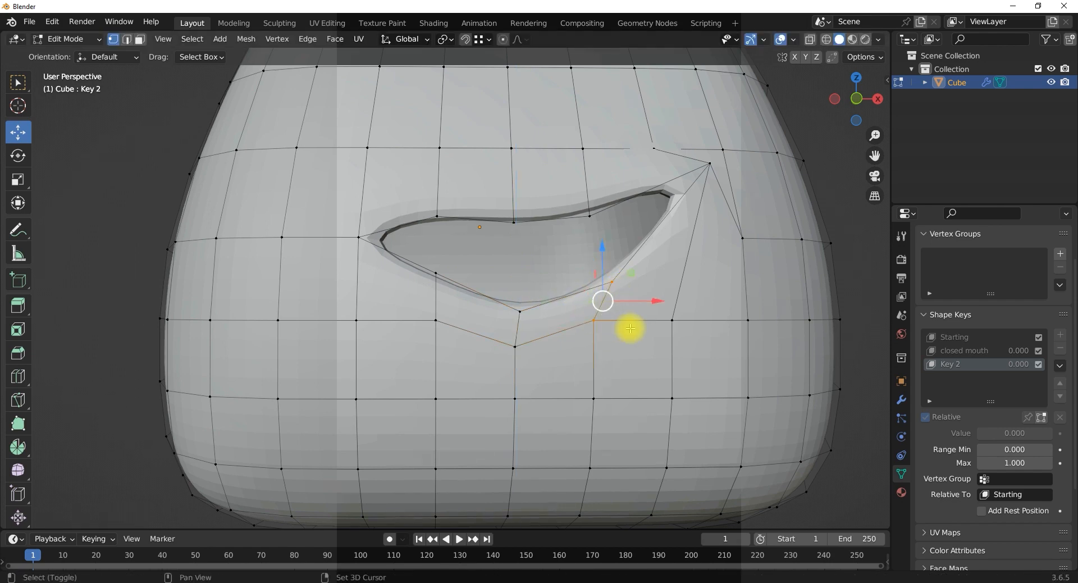
{"action": "left_click_drag", "start_coordinate": [637, 279], "coordinate": [615, 298]}
Lower the upper-lip and lower-lip vertices beside the mouth's left corner to round off the lopsided smile.
{"action": "left_click", "coordinate": [437, 211]}
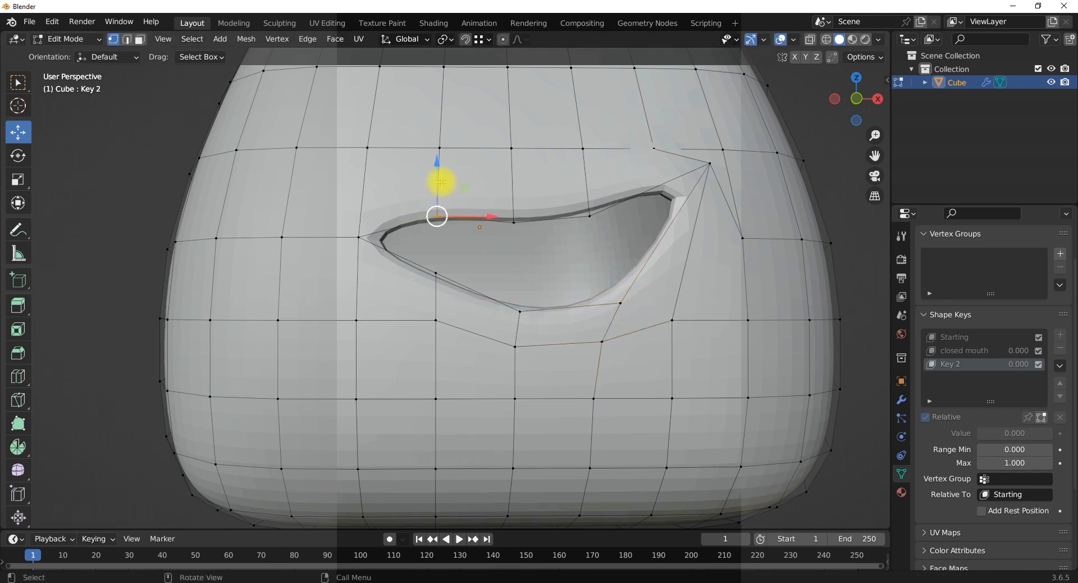
{"action": "left_click_drag", "start_coordinate": [438, 168], "coordinate": [436, 253]}
{"action": "left_click", "coordinate": [436, 276]}
{"action": "scroll", "coordinate": [549, 284], "scroll_direction": "down", "scroll_amount": 3}
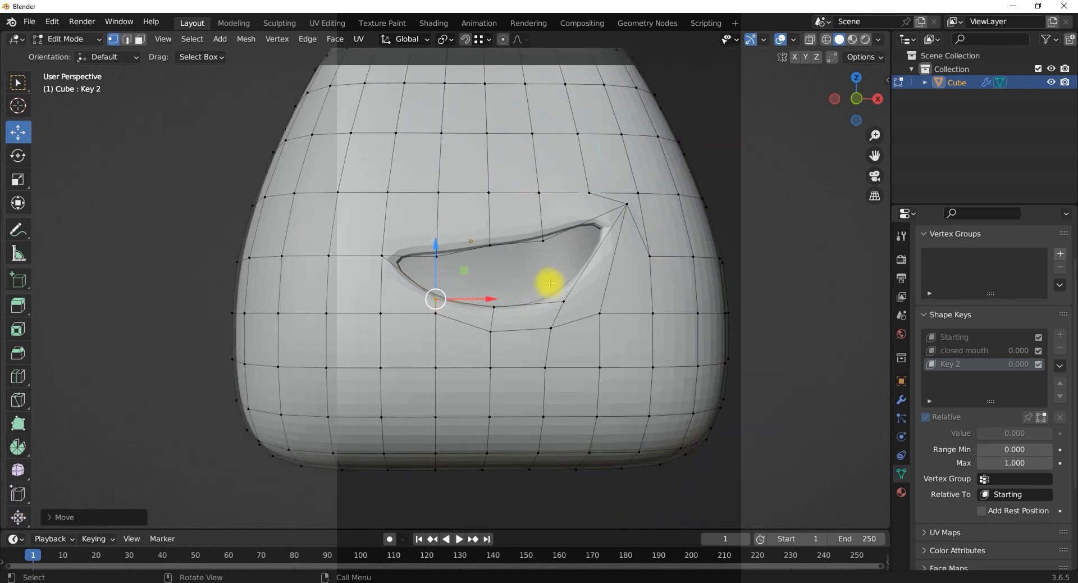
{"action": "middle_click_drag", "start_coordinate": [549, 284], "coordinate": [480, 281]}
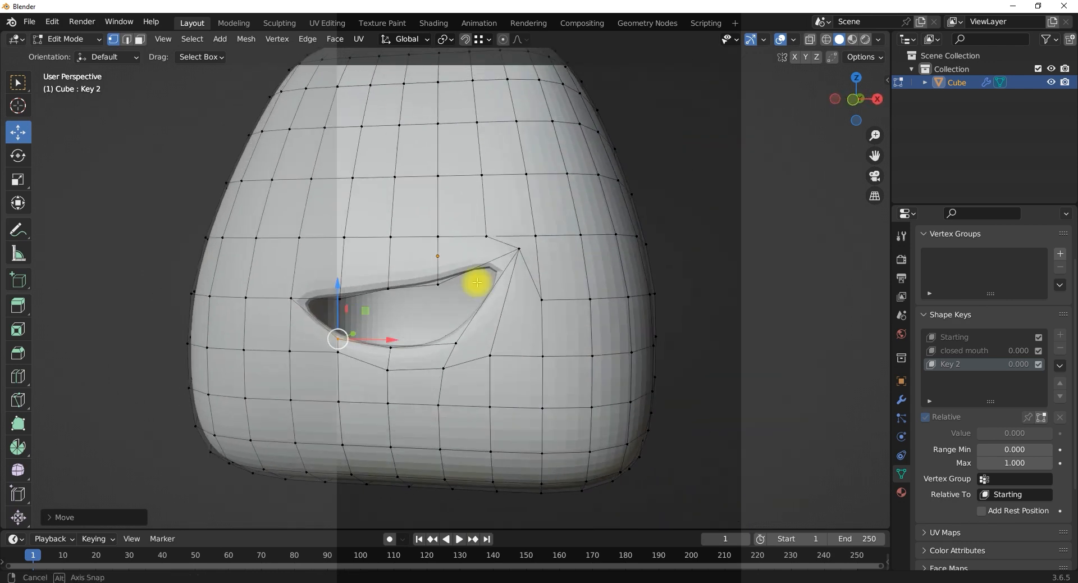
{"action": "scroll", "coordinate": [479, 327], "scroll_direction": "down", "scroll_amount": 3}
{"action": "middle_click_drag", "start_coordinate": [509, 327], "coordinate": [441, 323]}
{"action": "scroll", "coordinate": [440, 306], "scroll_direction": "up", "scroll_amount": 4}
{"action": "scroll", "coordinate": [448, 310], "scroll_direction": "down", "scroll_amount": 3}
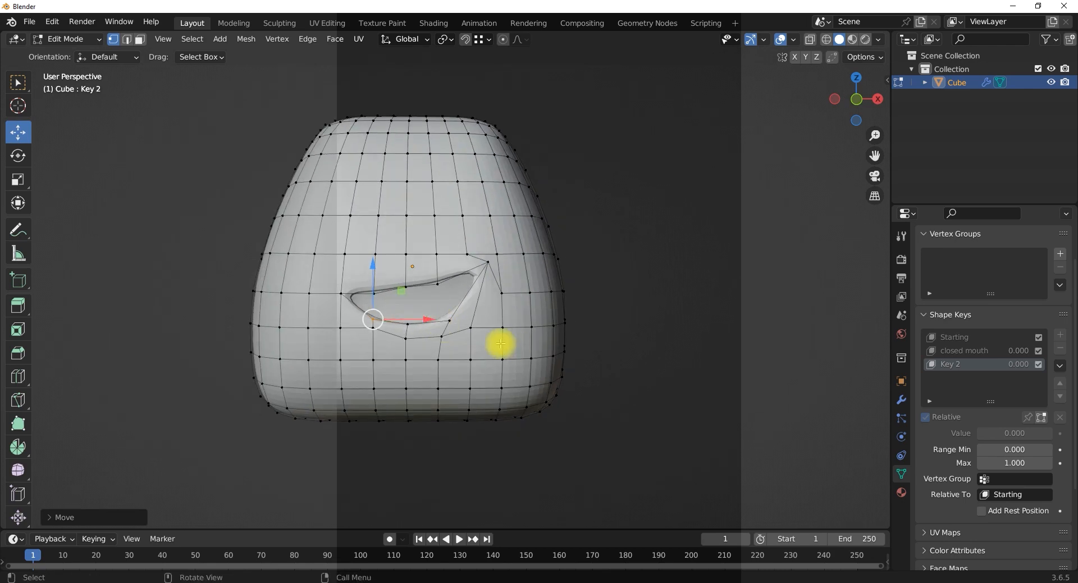
Return to Object Mode, rename Key 2 as smile right and add another shape key.
{"action": "key", "text": "Tab"}
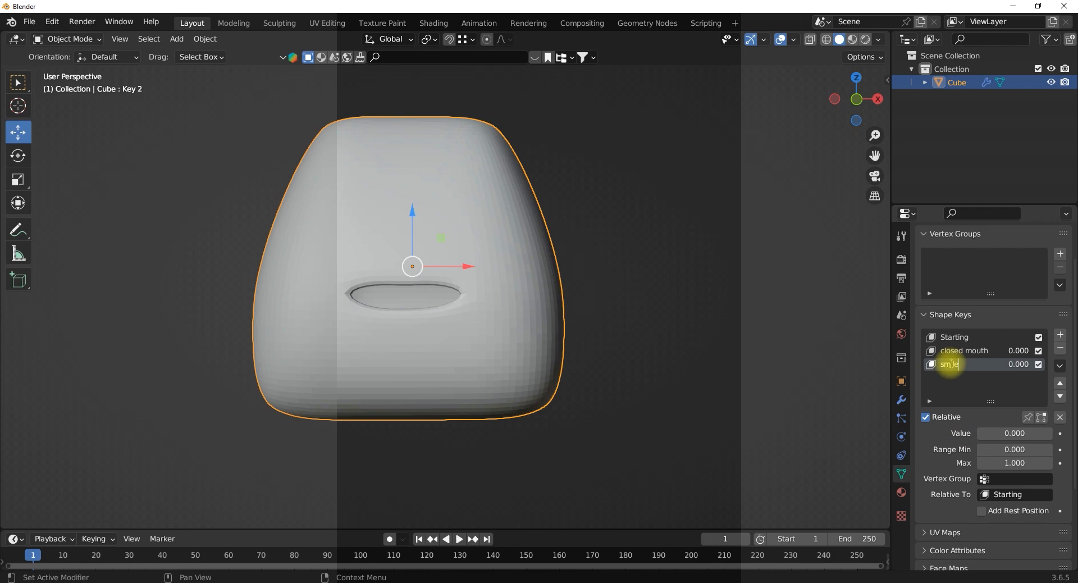
{"action": "type", "text": "right"}
{"action": "left_click", "coordinate": [1060, 335]}
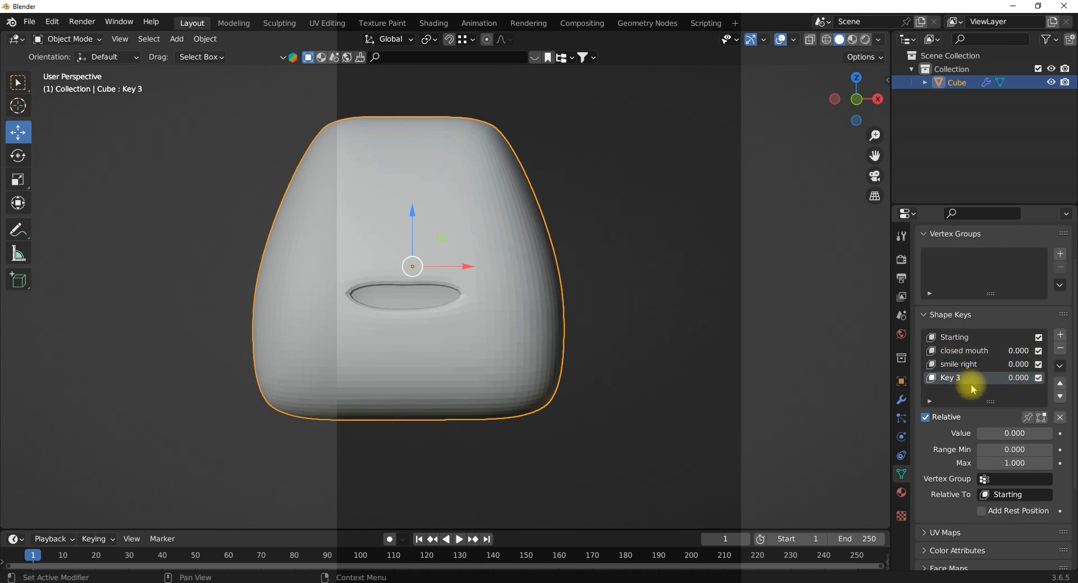
Enter Edit Mode on Key 3 and move the mouth's left corner vertex up and about 0.1 m outward, keeping its depth.
{"action": "key", "text": "Tab"}
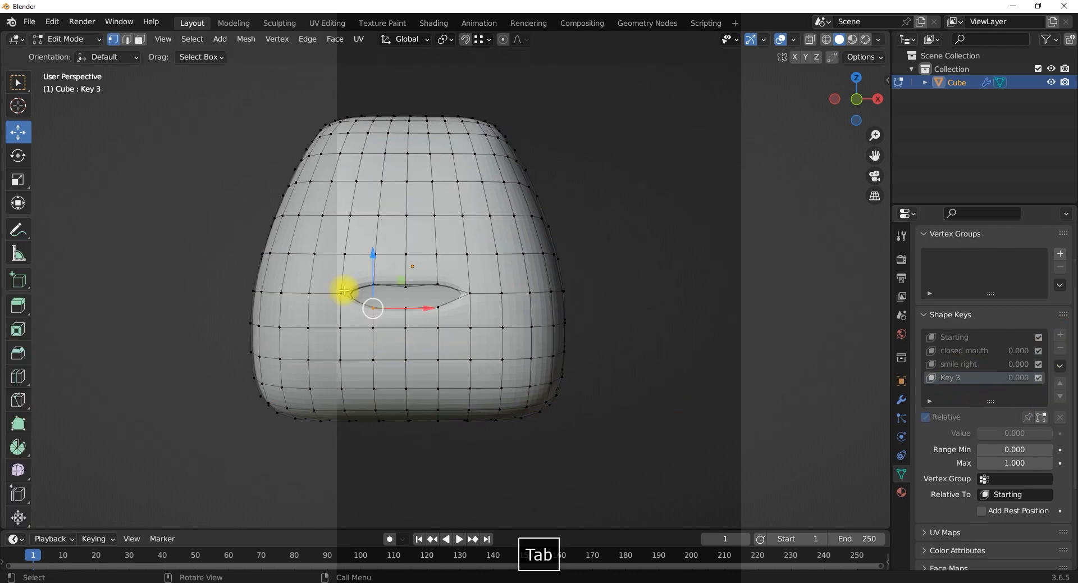
{"action": "scroll", "coordinate": [320, 286], "scroll_direction": "up", "scroll_amount": 4}
{"action": "scroll", "coordinate": [337, 287], "scroll_direction": "up", "scroll_amount": 1}
{"action": "left_click", "coordinate": [357, 300]}
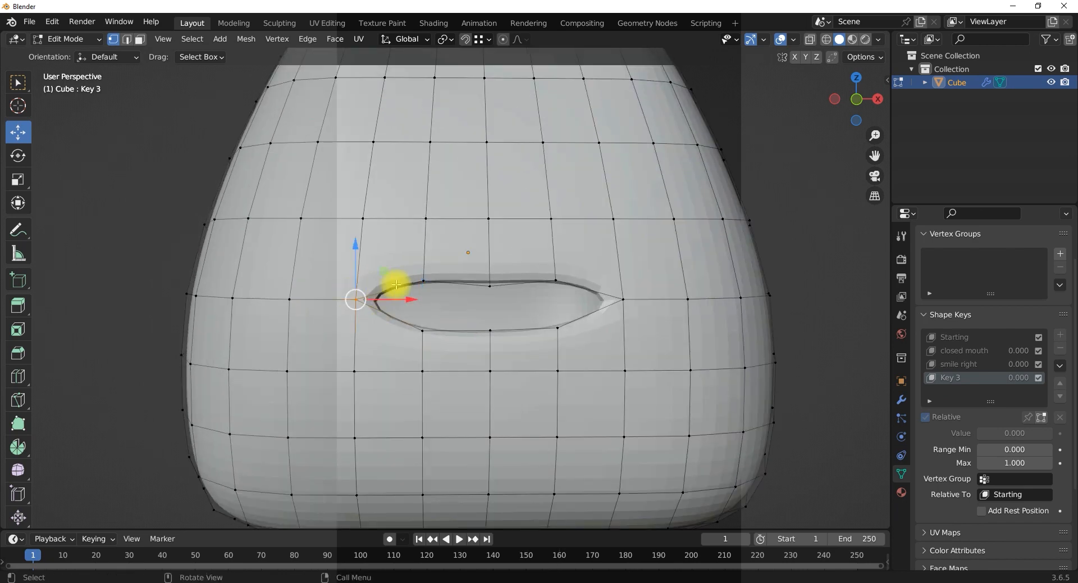
{"action": "key", "text": "g"}
{"action": "key", "text": "shift+y"}
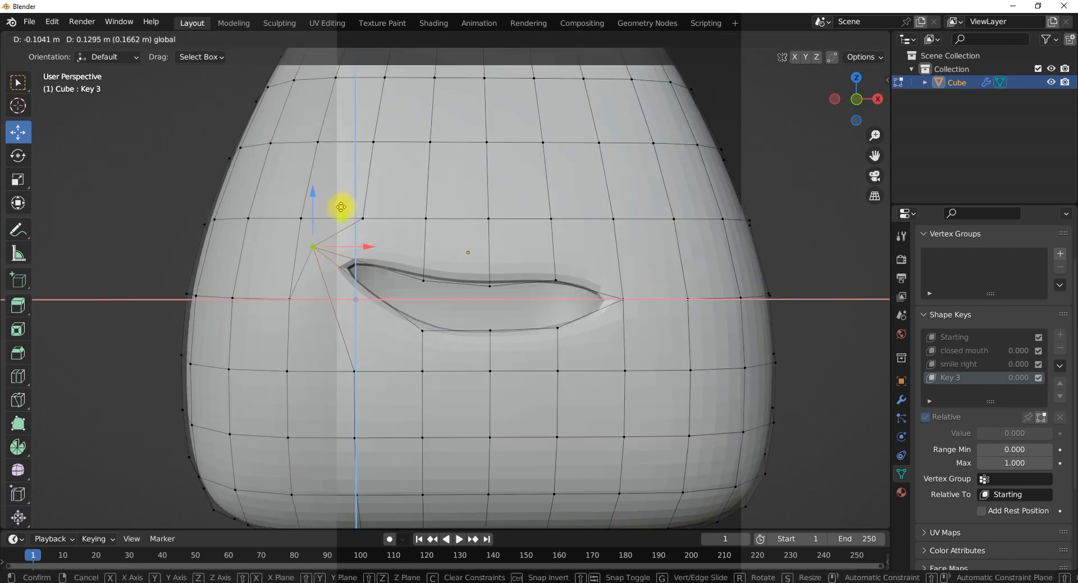
{"action": "left_click", "coordinate": [339, 203]}
Move the lower lip's left vertex outward and down, and lower the middle one along with the vertex beneath it.
{"action": "left_click", "coordinate": [422, 331]}
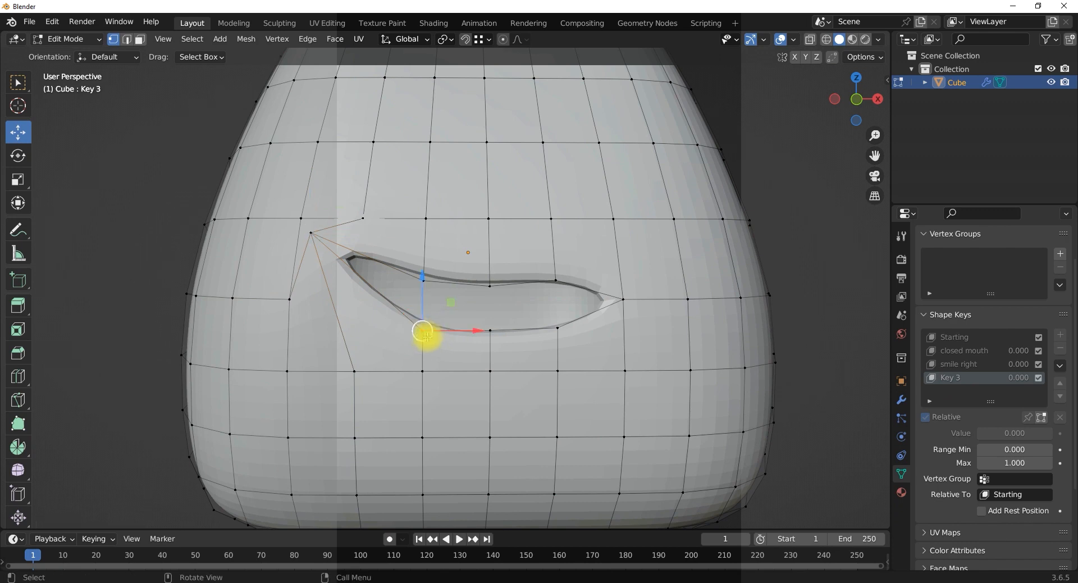
{"action": "key", "text": "g"}
{"action": "key", "text": "shift+y"}
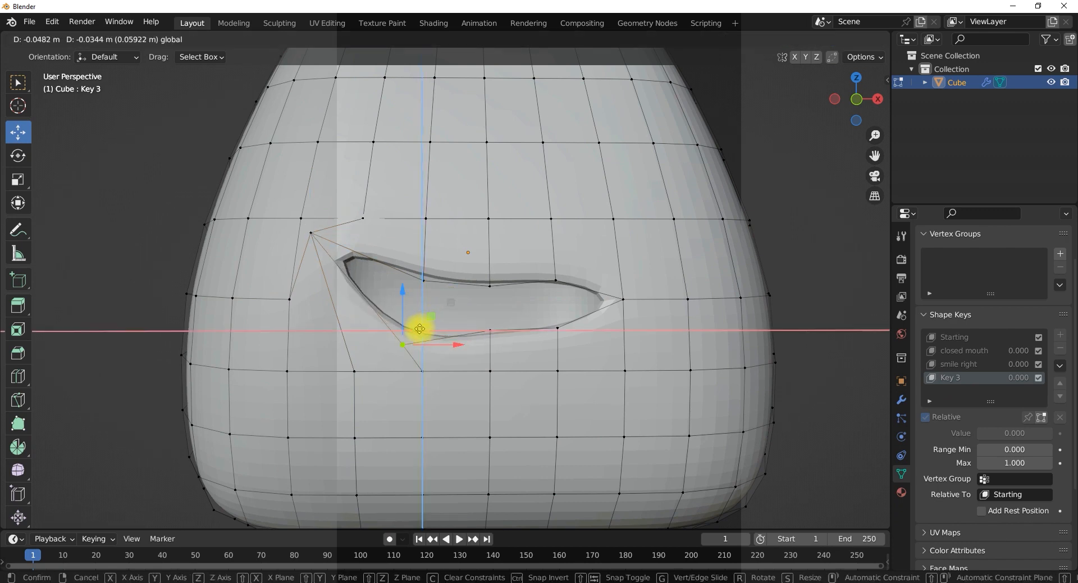
{"action": "left_click", "coordinate": [414, 332]}
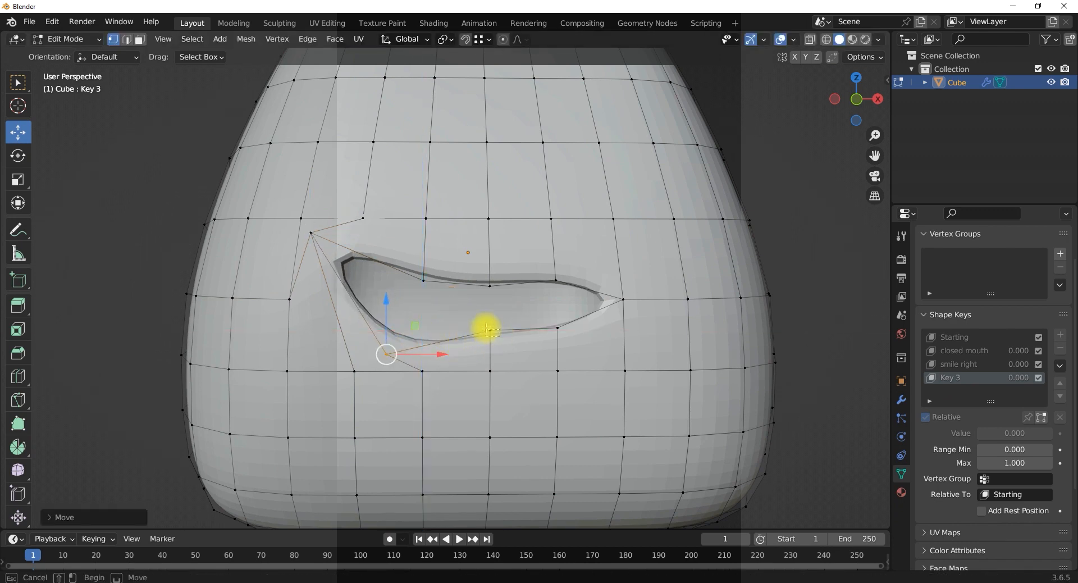
{"action": "left_click", "coordinate": [490, 332]}
{"action": "left_click_drag", "start_coordinate": [492, 277], "coordinate": [488, 306]}
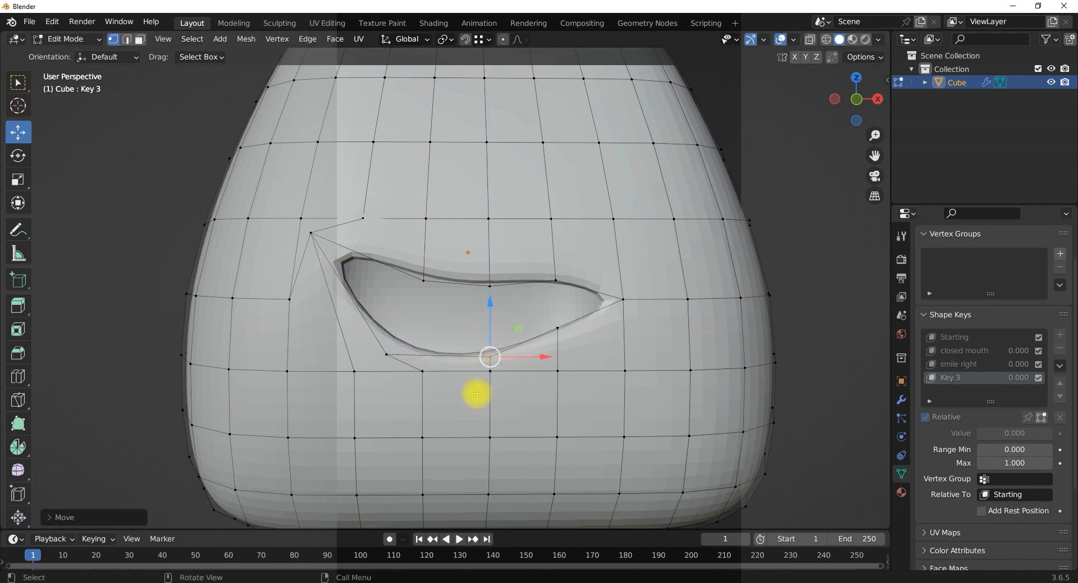
{"action": "left_click", "coordinate": [487, 368], "text": "shift"}
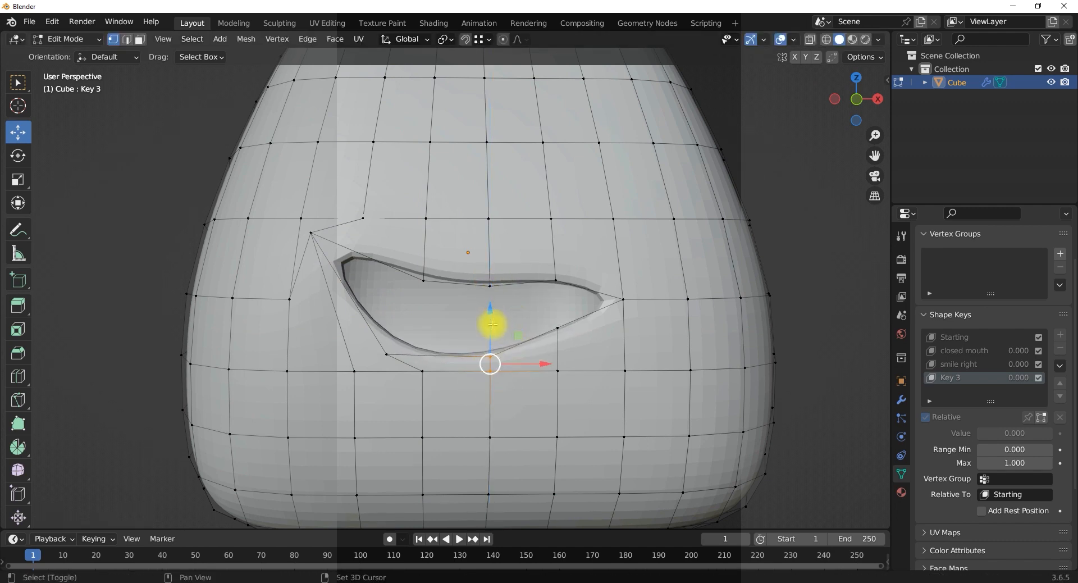
{"action": "left_click_drag", "start_coordinate": [490, 312], "coordinate": [498, 323]}
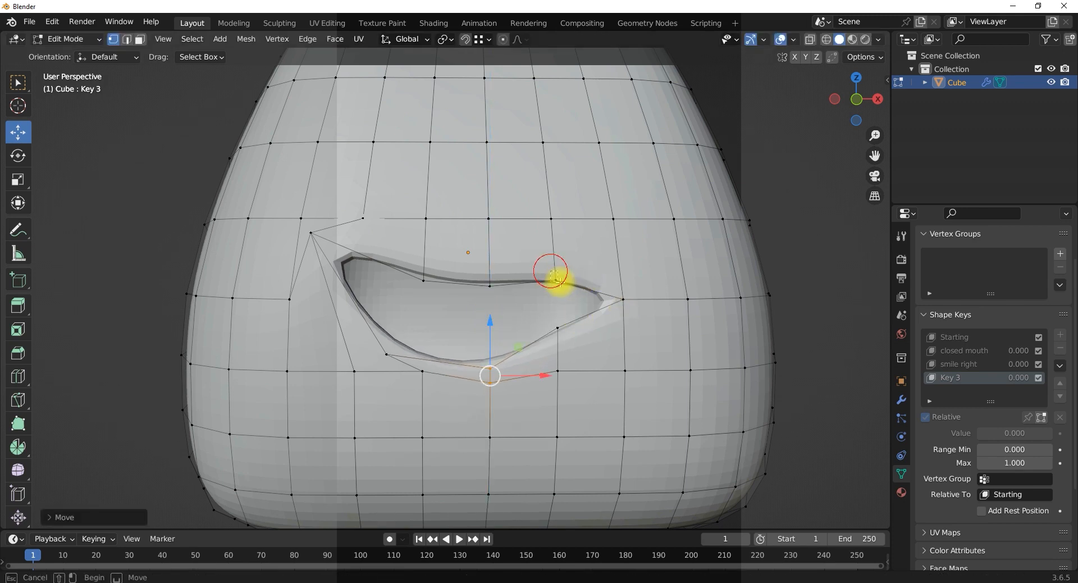
Lower the upper lip's right and middle vertices slightly, along with the lower lip's right vertex.
{"action": "left_click", "coordinate": [557, 273]}
{"action": "left_click_drag", "start_coordinate": [557, 229], "coordinate": [563, 298]}
{"action": "left_click", "coordinate": [558, 333]}
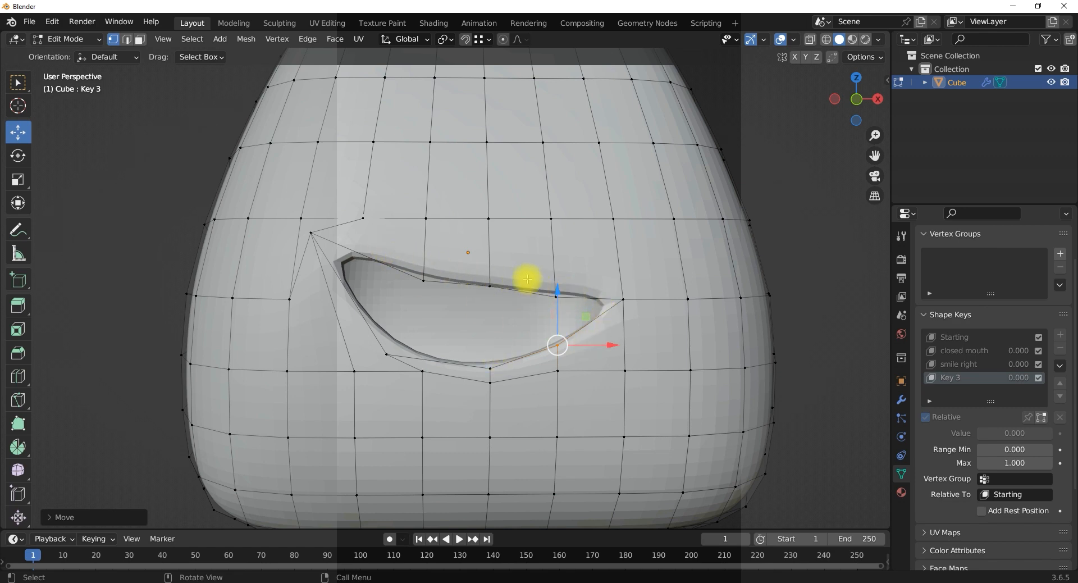
{"action": "left_click", "coordinate": [489, 285]}
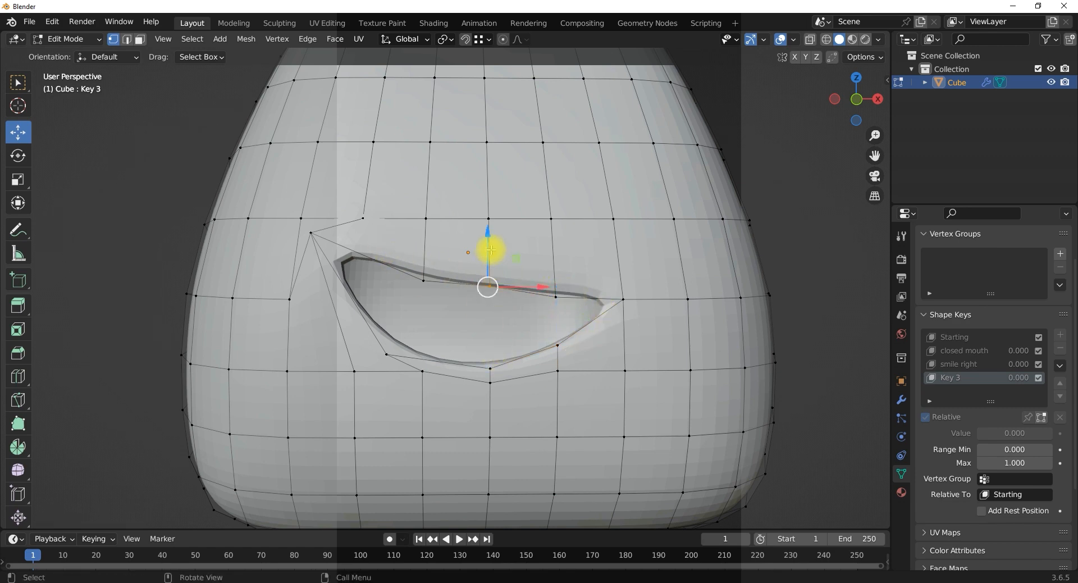
{"action": "key", "text": "g"}
{"action": "key", "text": "z"}
{"action": "left_click", "coordinate": [484, 238]}
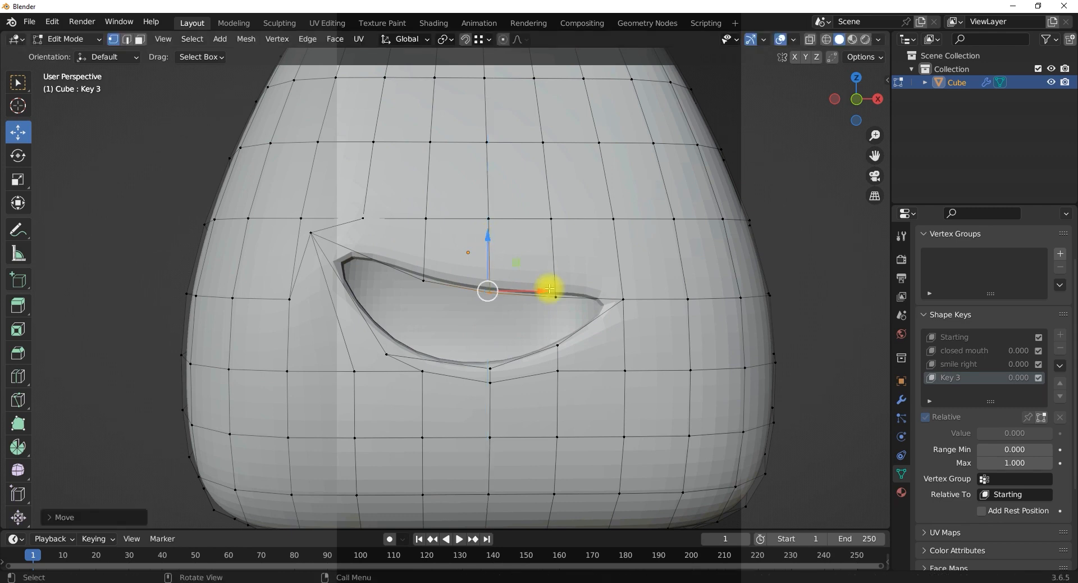
{"action": "left_click", "coordinate": [556, 344]}
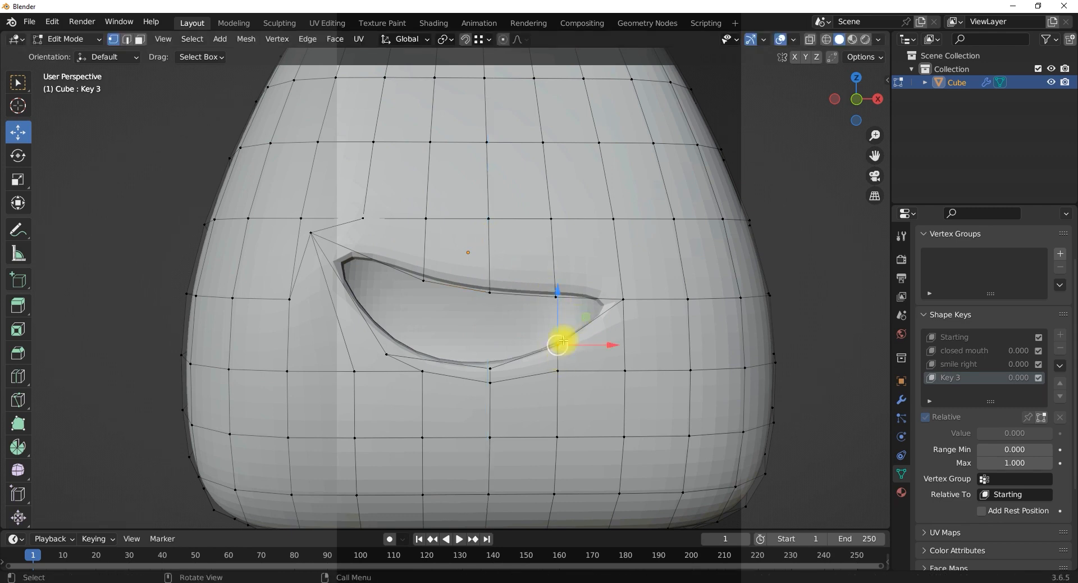
{"action": "left_click_drag", "start_coordinate": [558, 292], "coordinate": [550, 365]}
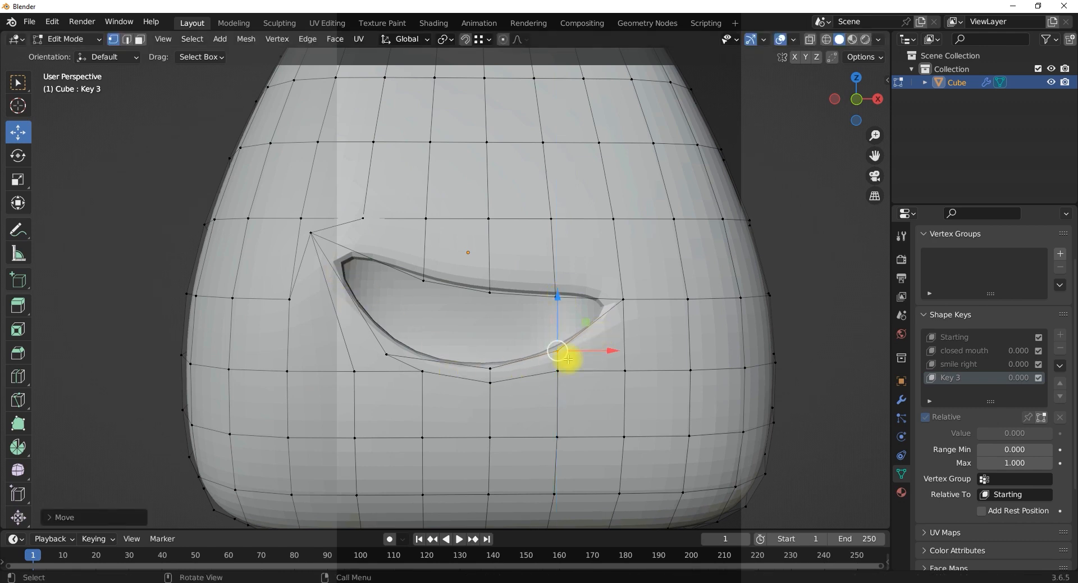
Return to Object Mode, rename Key 3 as smile left and preview the shape by varying its value.
{"action": "key", "text": "Tab"}
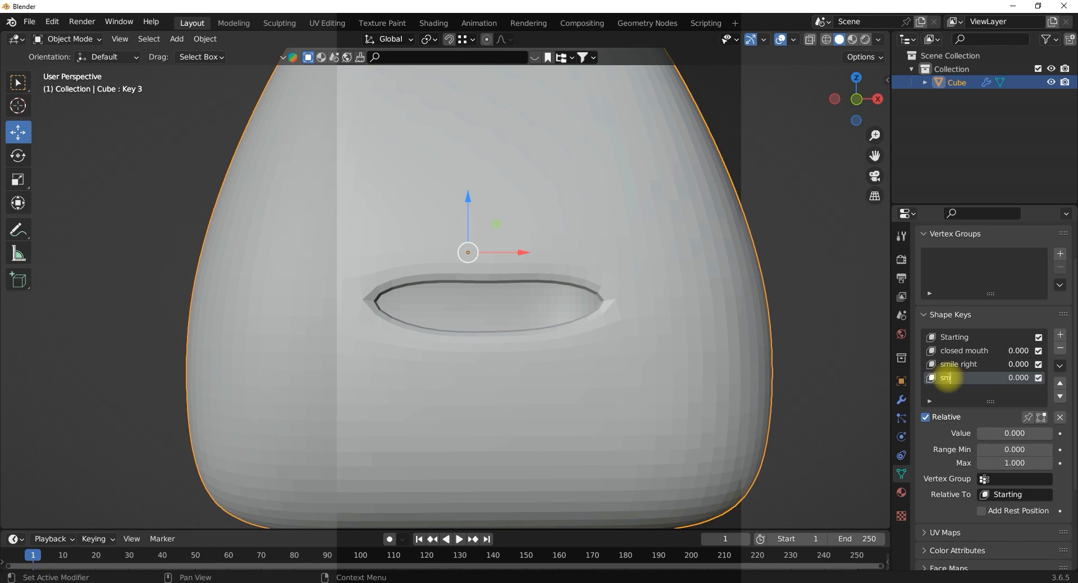
{"action": "type", "text": "e left"}
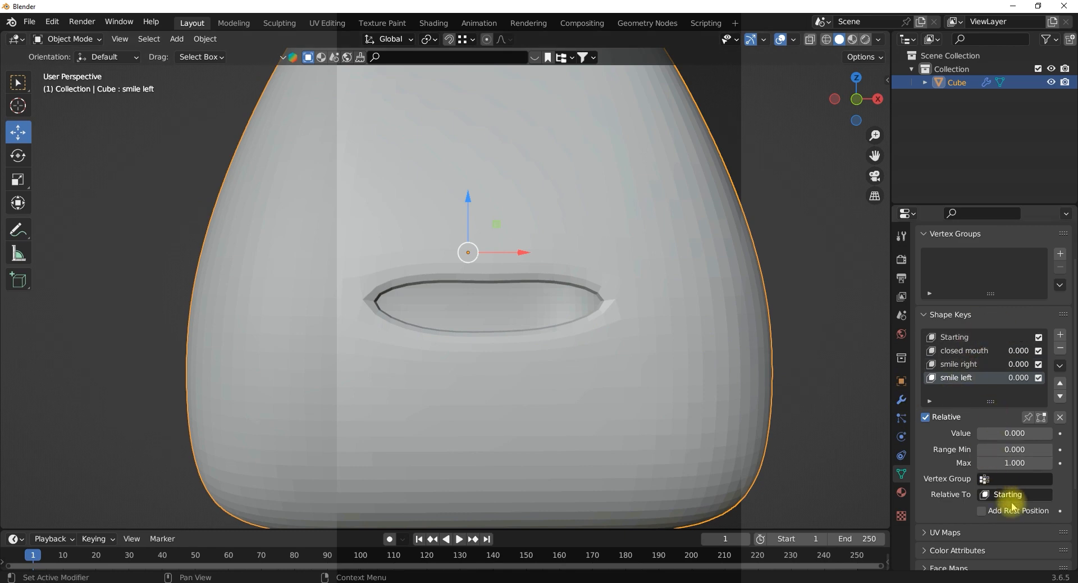
{"action": "left_click_drag", "start_coordinate": [1004, 435], "coordinate": [1056, 433]}
Set the closed mouth, smile right and smile left shape keys to 1.000 to combine them into a full smile.
{"action": "left_click", "coordinate": [977, 364]}
{"action": "left_click", "coordinate": [972, 350]}
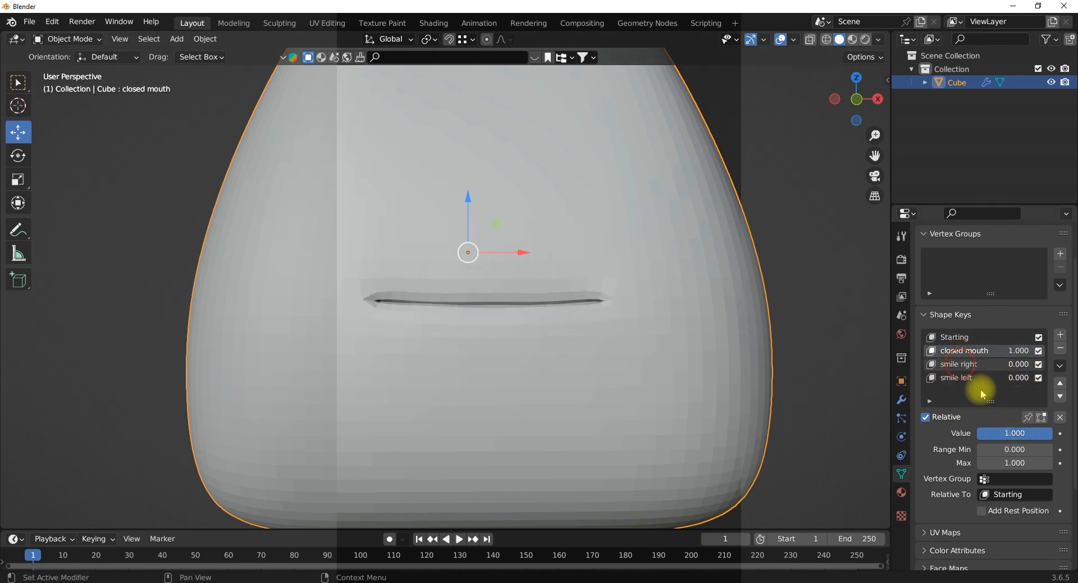
{"action": "left_click", "coordinate": [966, 364]}
{"action": "left_click_drag", "start_coordinate": [989, 433], "coordinate": [1054, 433]}
{"action": "left_click", "coordinate": [960, 377]}
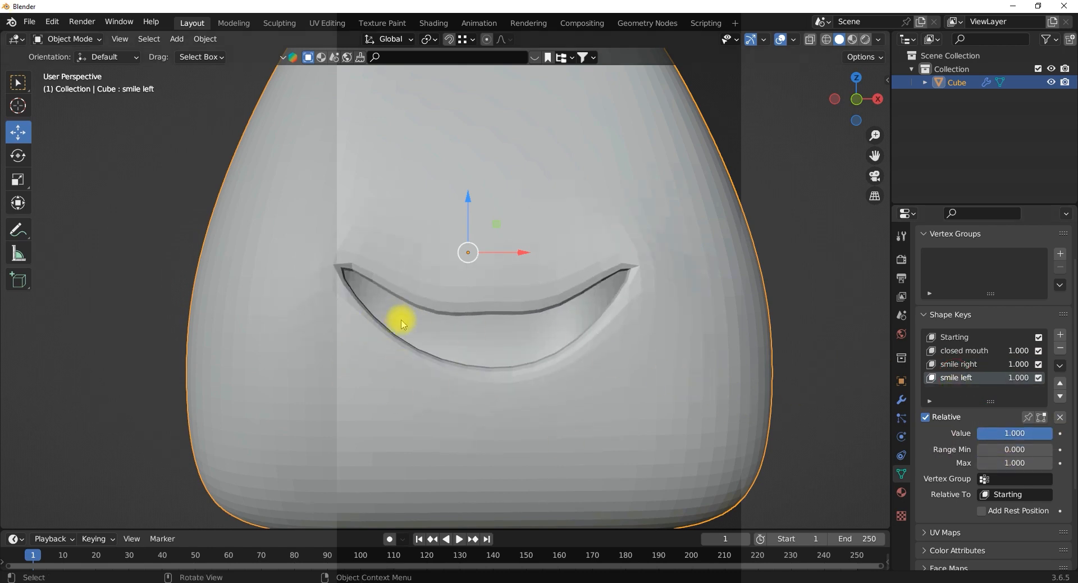
Reset the closed mouth, smile right and smile left shape keys to 0.000.
{"action": "scroll", "coordinate": [458, 366], "scroll_direction": "down", "scroll_amount": 5}
{"action": "middle_click_drag", "start_coordinate": [457, 366], "coordinate": [506, 357]}
{"action": "scroll", "coordinate": [777, 345], "scroll_direction": "up", "scroll_amount": 5}
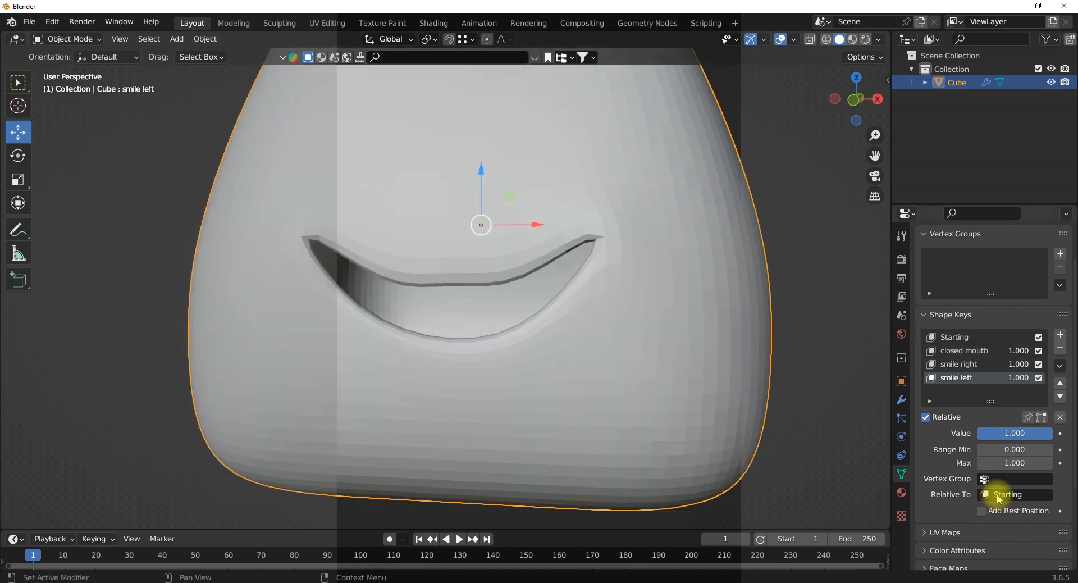
{"action": "left_click", "coordinate": [964, 351]}
{"action": "left_click_drag", "start_coordinate": [1004, 437], "coordinate": [957, 433]}
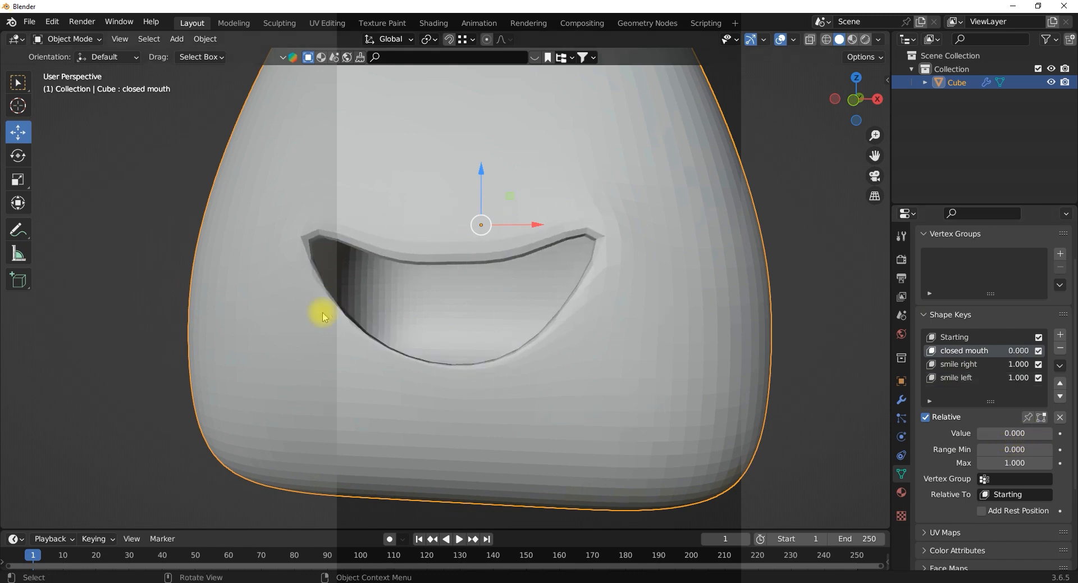
{"action": "left_click", "coordinate": [962, 365]}
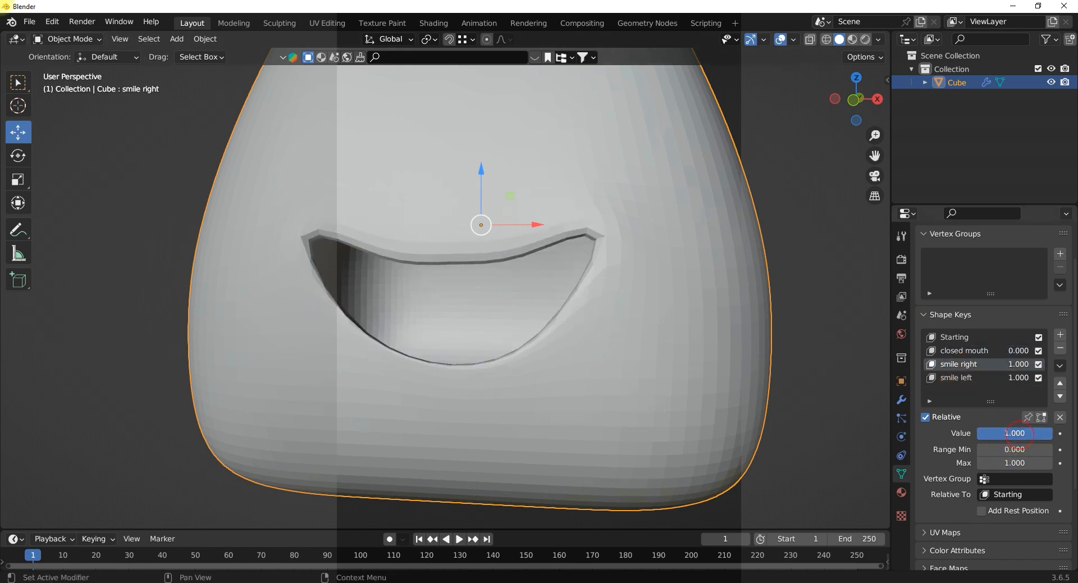
{"action": "left_click_drag", "start_coordinate": [1011, 441], "coordinate": [961, 433]}
{"action": "left_click", "coordinate": [958, 377]}
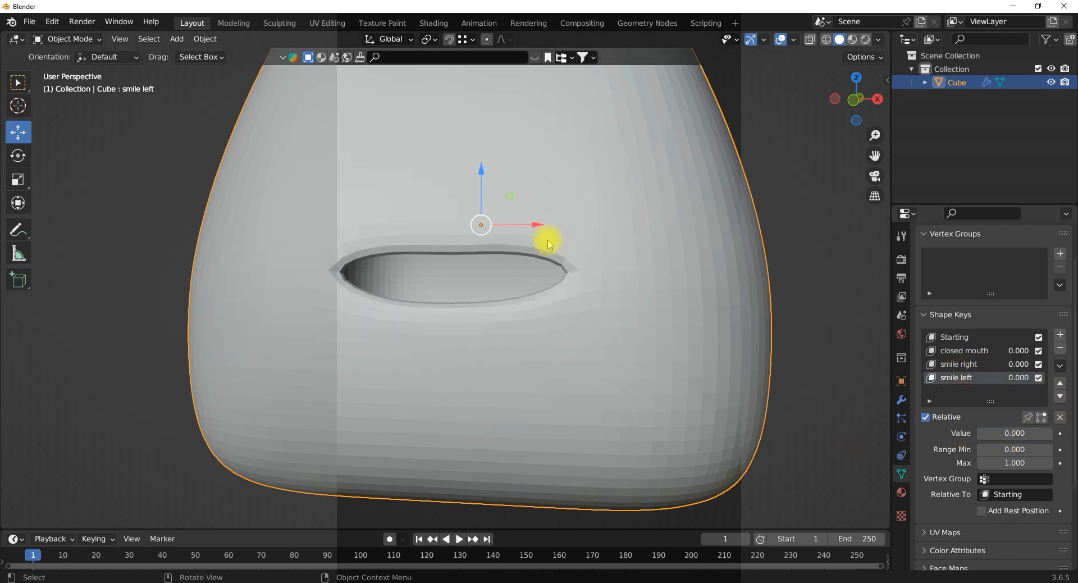
Enlarge the timeline area and start and stop the animation playback.
{"action": "scroll", "coordinate": [509, 241], "scroll_direction": "down", "scroll_amount": 3}
{"action": "middle_click_drag", "start_coordinate": [457, 252], "coordinate": [489, 247]}
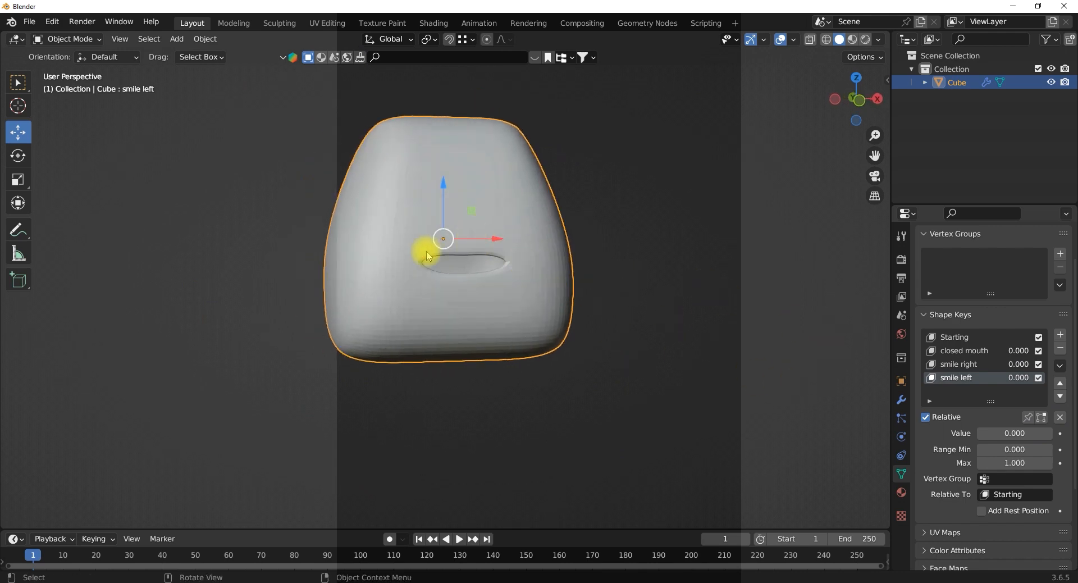
{"action": "scroll", "coordinate": [424, 246], "scroll_direction": "up", "scroll_amount": 3}
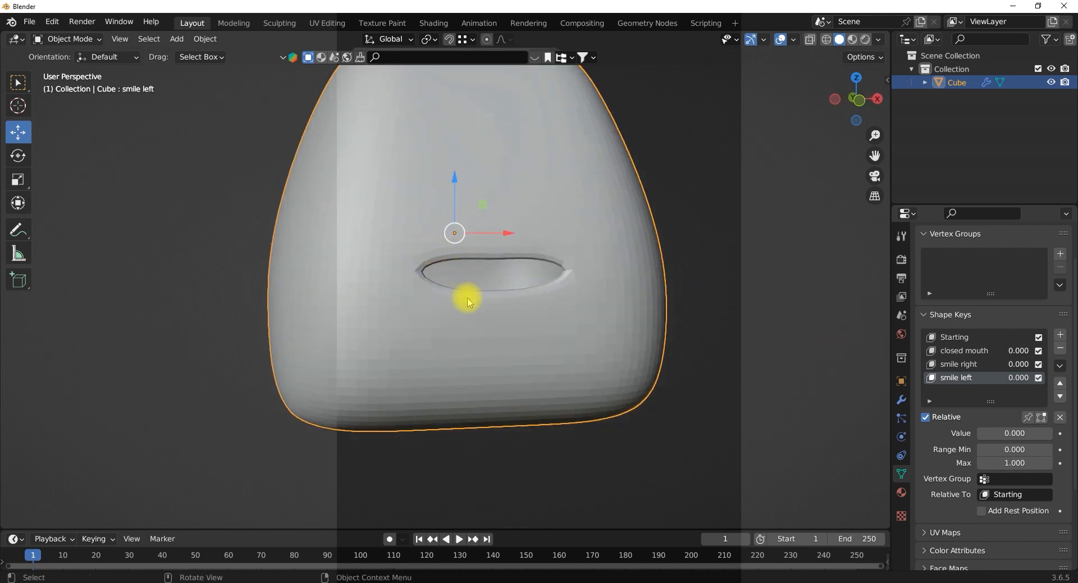
{"action": "middle_click_drag", "start_coordinate": [461, 291], "coordinate": [463, 296], "text": "shift"}
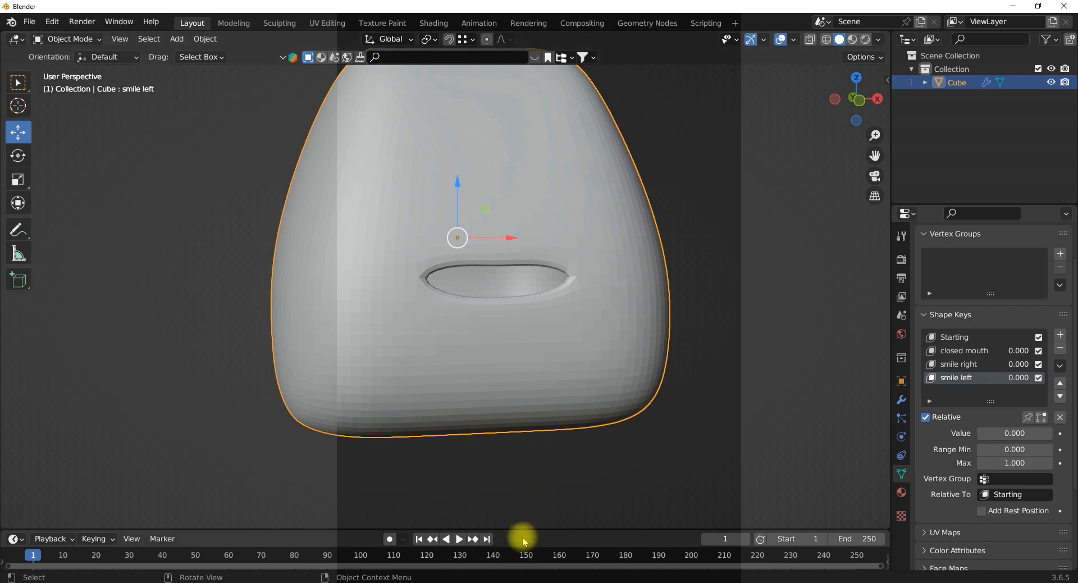
{"action": "left_click_drag", "start_coordinate": [521, 529], "coordinate": [517, 496]}
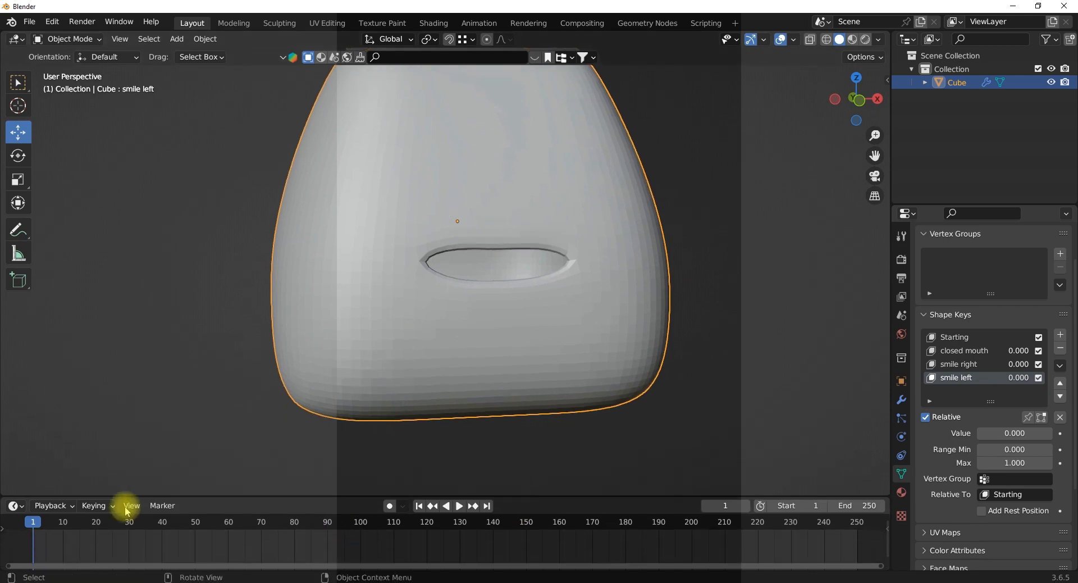
{"action": "key", "text": "space"}
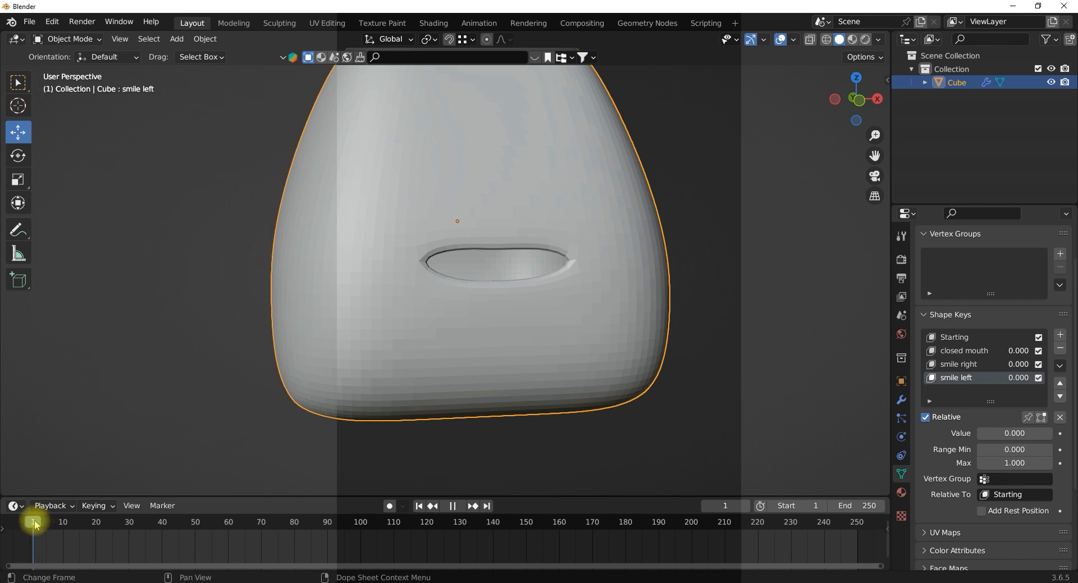
{"action": "key", "text": "space"}
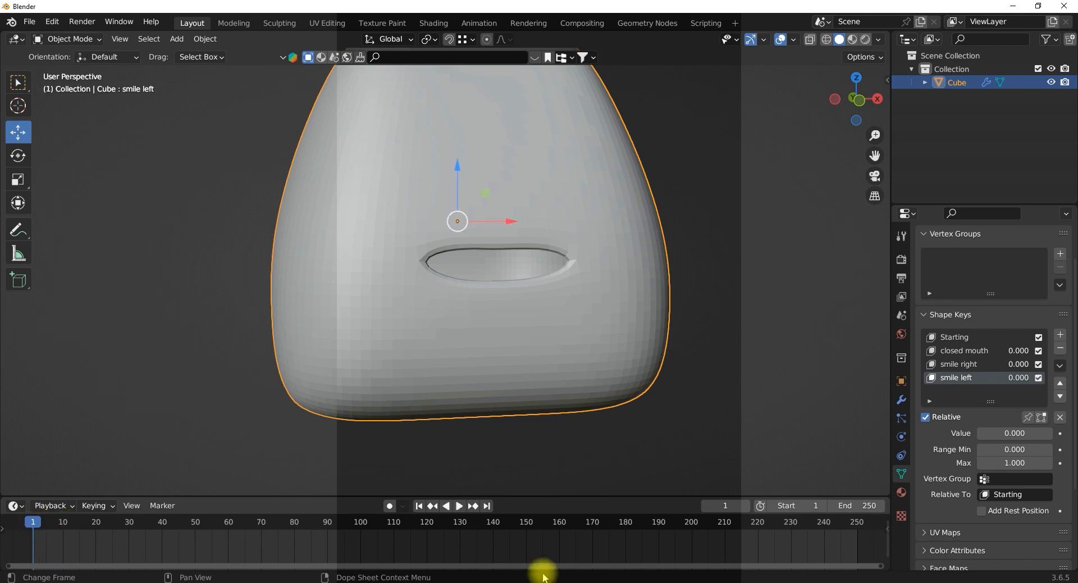
Keyframe the closed mouth shape key at 1.000 on frame 1, and scrub the timeline to frame 10 and back.
{"action": "left_click", "coordinate": [963, 352]}
{"action": "left_click_drag", "start_coordinate": [1008, 437], "coordinate": [1055, 437]}
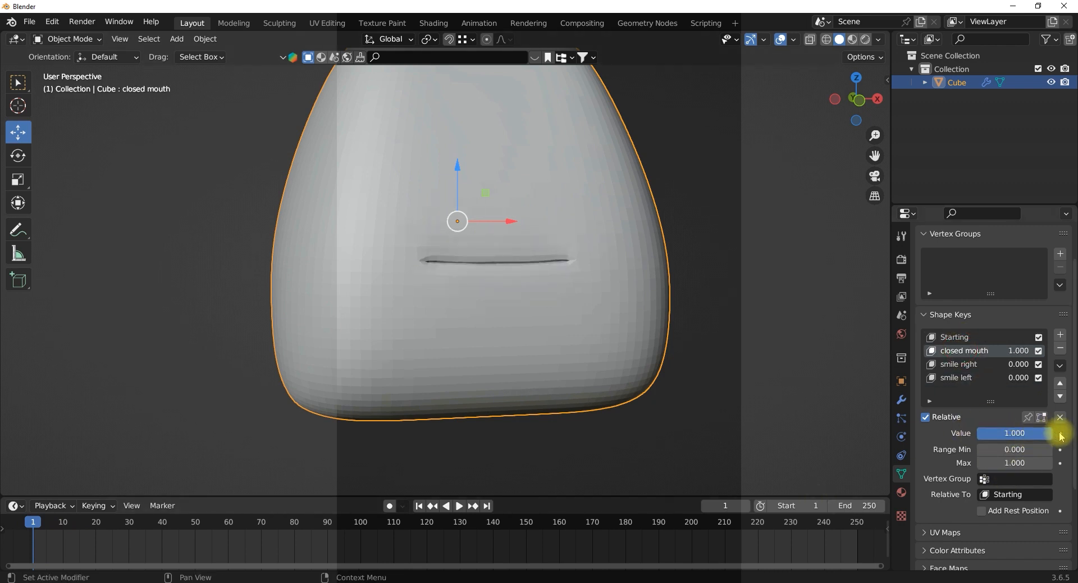
{"action": "left_click", "coordinate": [1060, 433]}
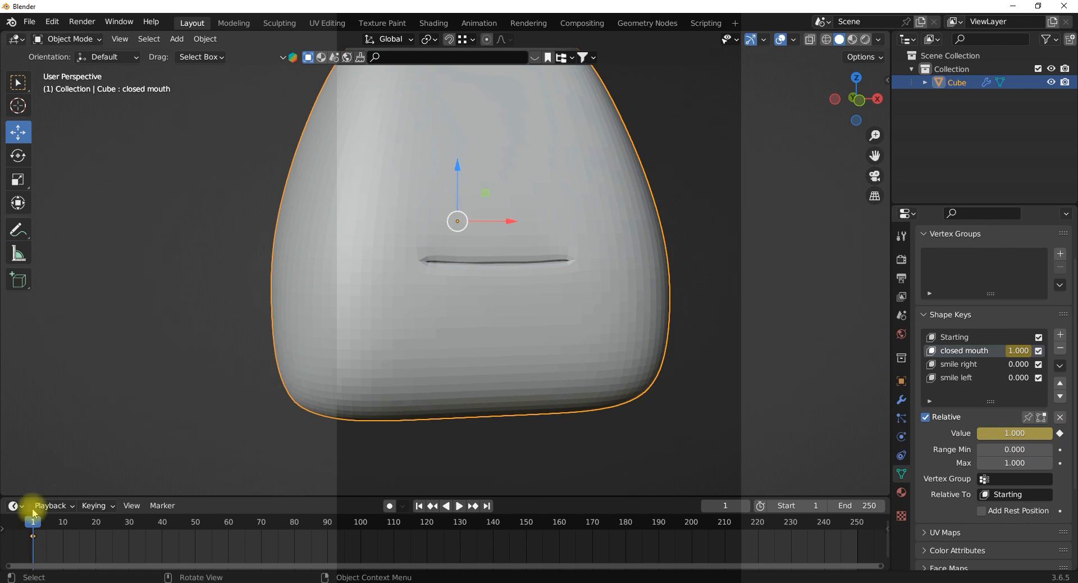
{"action": "left_click_drag", "start_coordinate": [53, 523], "coordinate": [66, 525]}
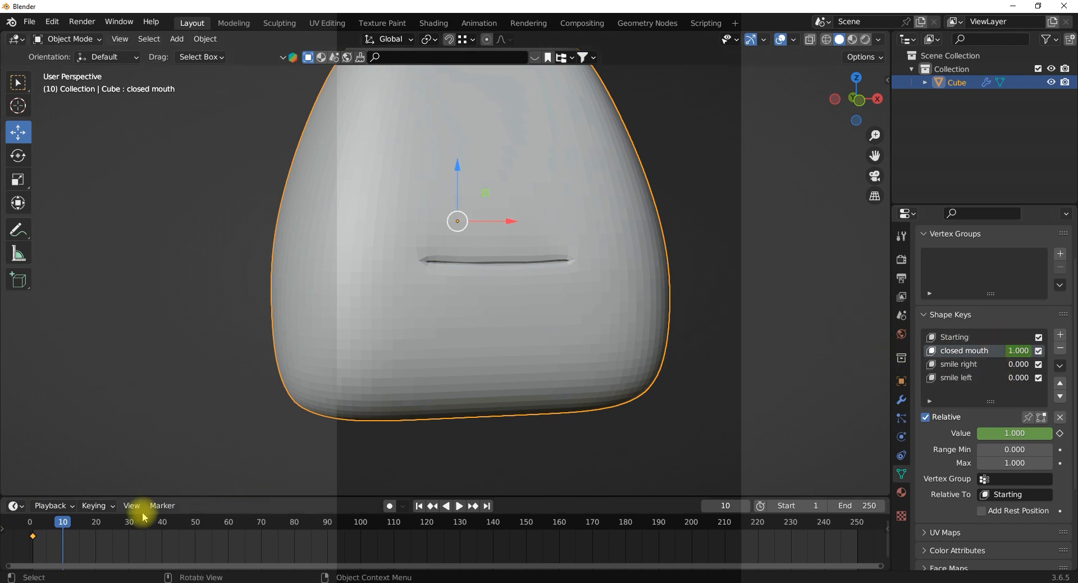
{"action": "left_click_drag", "start_coordinate": [70, 527], "coordinate": [41, 528]}
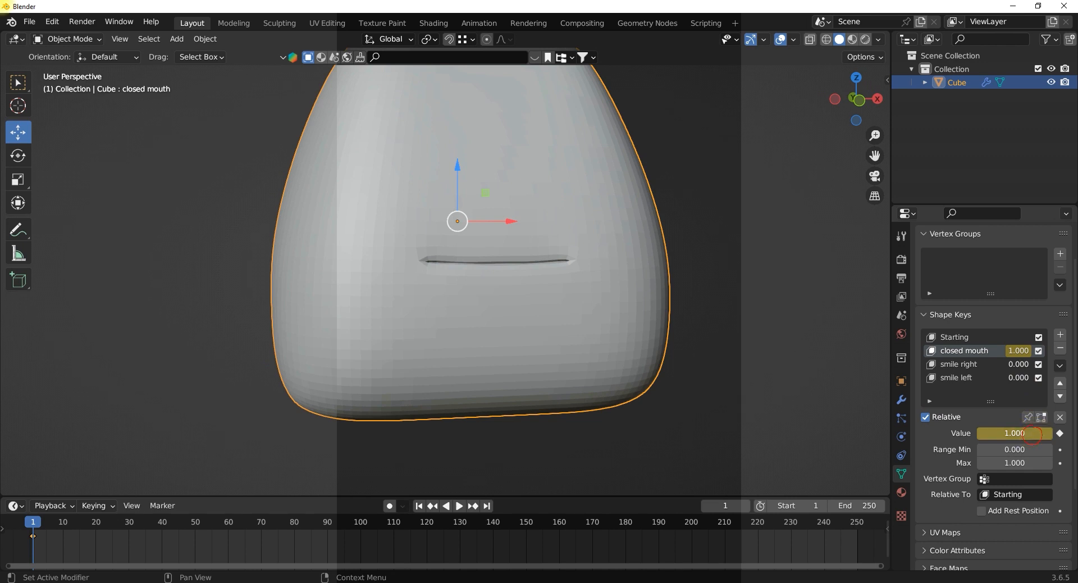
Return the closed mouth value to 0.000 and remove its keyframe on frame 1.
{"action": "left_click_drag", "start_coordinate": [1032, 433], "coordinate": [977, 433]}
{"action": "left_click", "coordinate": [1060, 433]}
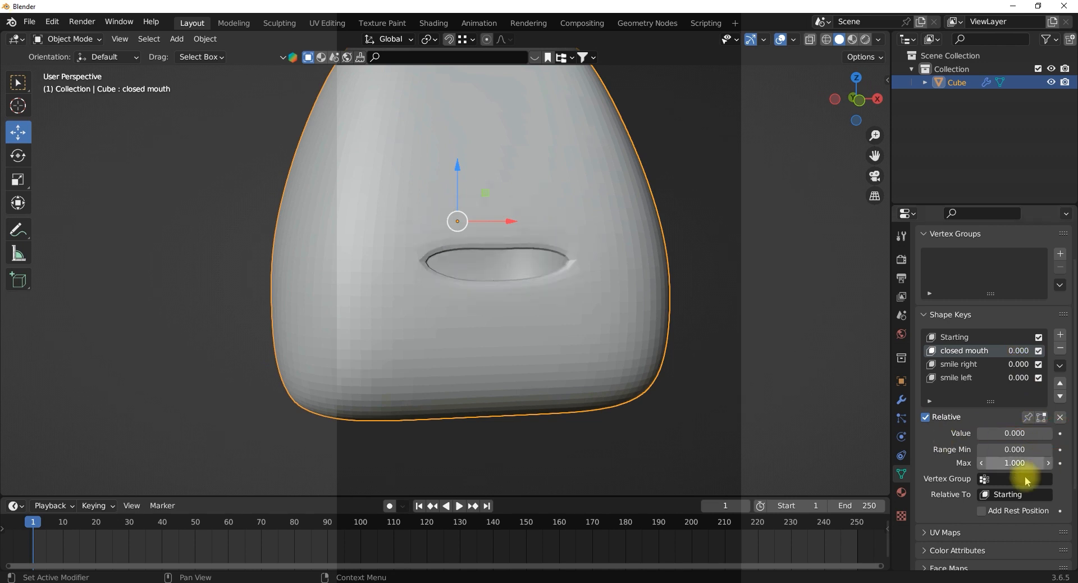
Add a new shape key below smile left and enter Edit Mode on the head mesh.
{"action": "middle_click_drag", "start_coordinate": [539, 301], "coordinate": [509, 296]}
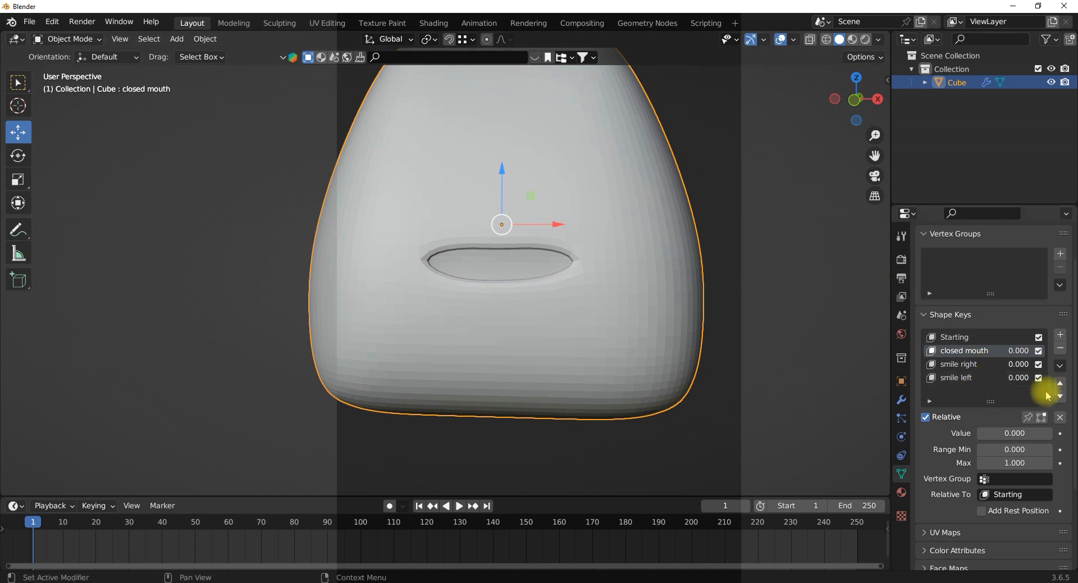
{"action": "left_click", "coordinate": [977, 381]}
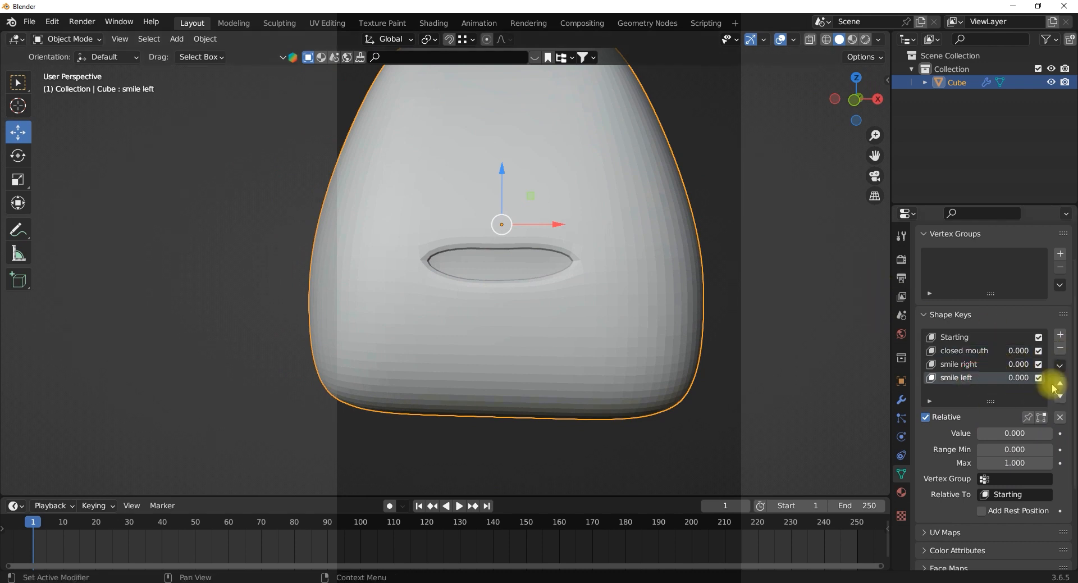
{"action": "left_click", "coordinate": [1061, 337]}
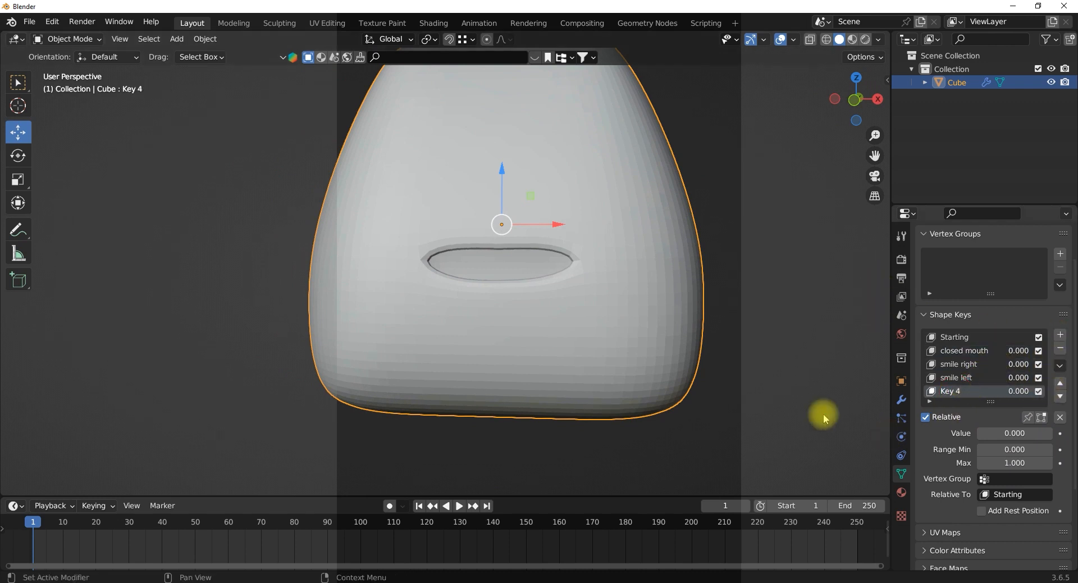
{"action": "key", "text": "Tab"}
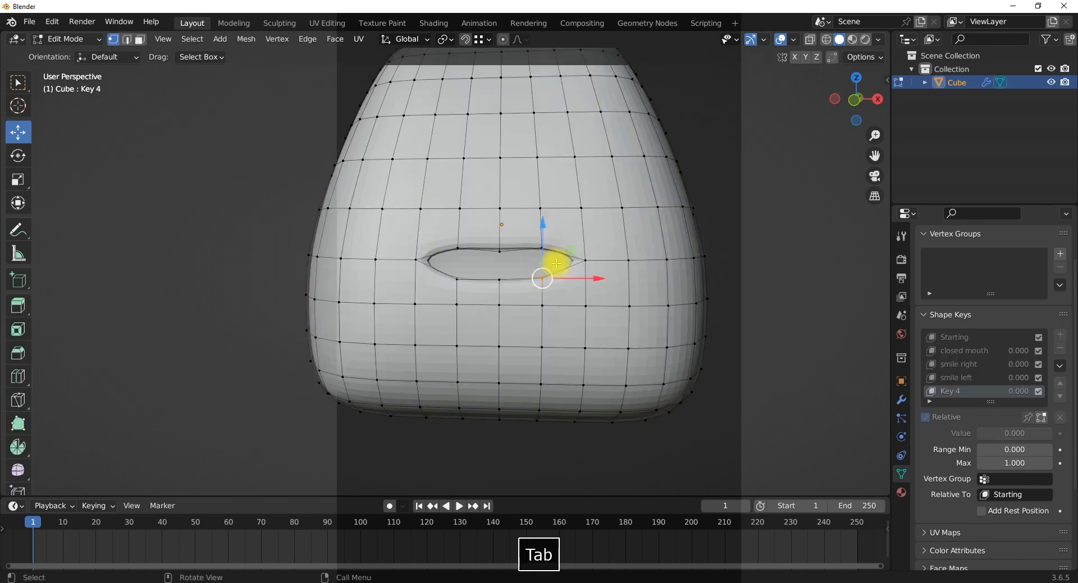
Select the two mouth corner vertices and scale them toward each other along X.
{"action": "scroll", "coordinate": [554, 260], "scroll_direction": "up", "scroll_amount": 4}
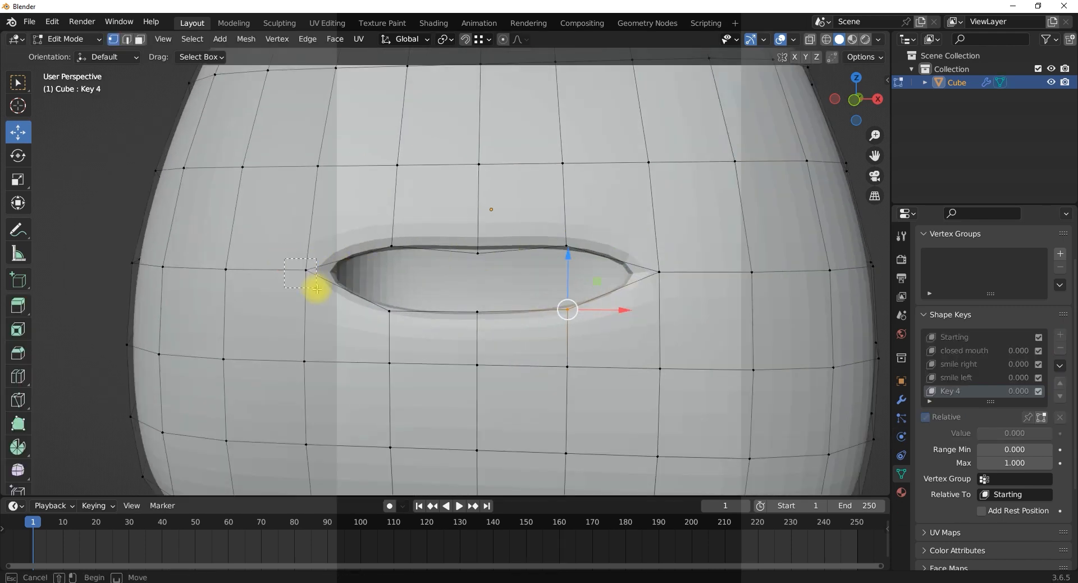
{"action": "left_click", "coordinate": [306, 270]}
{"action": "left_click", "coordinate": [655, 259], "text": "shift"}
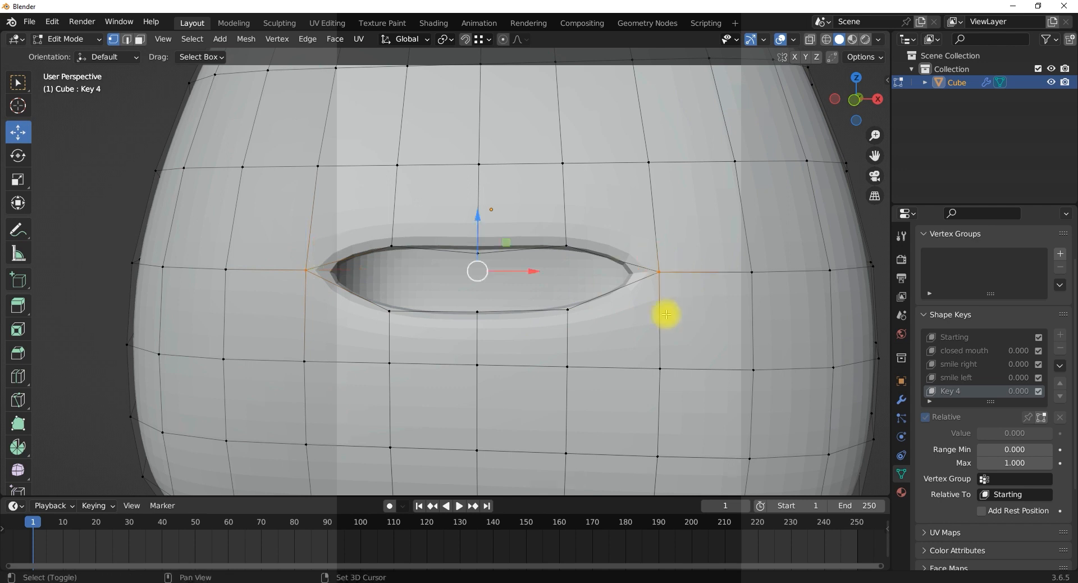
{"action": "left_click", "coordinate": [18, 186]}
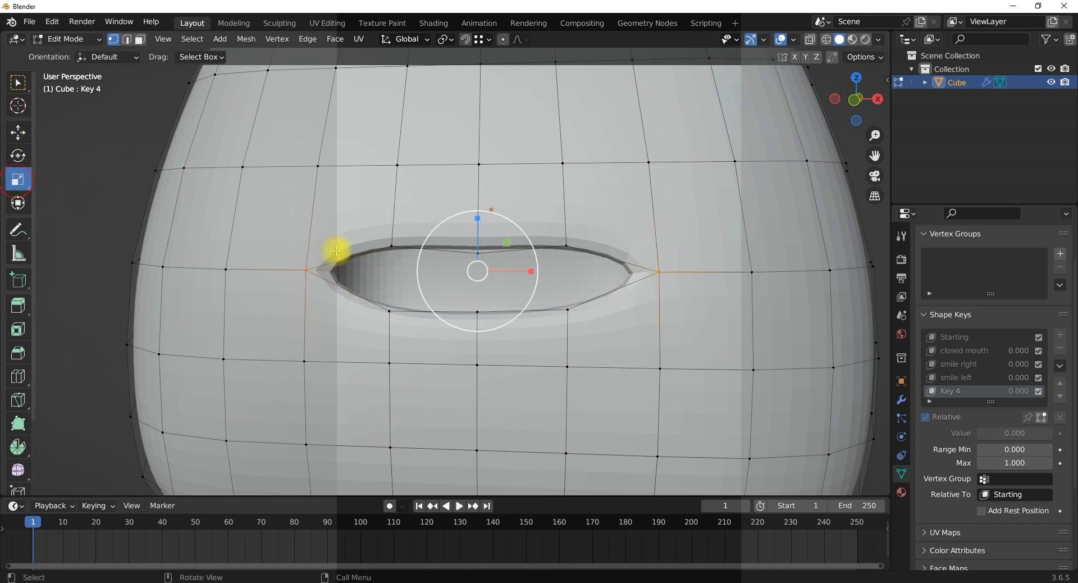
{"action": "left_click_drag", "start_coordinate": [528, 272], "coordinate": [508, 273]}
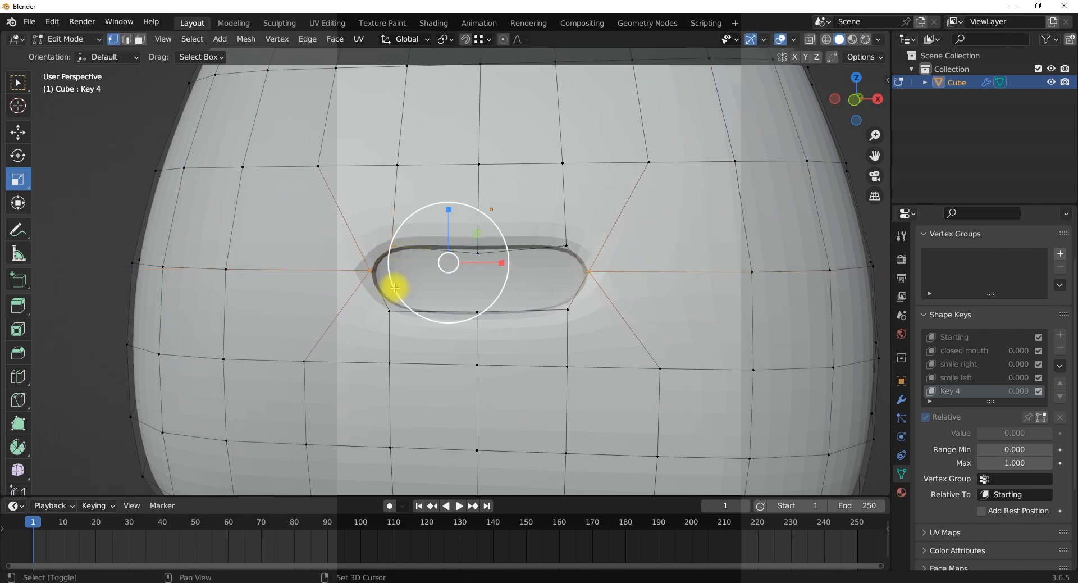
Add the outer upper and lower lip vertices to the corner selection and scale them inward along X to narrow the mouth.
{"action": "left_click", "coordinate": [386, 309], "text": "shift"}
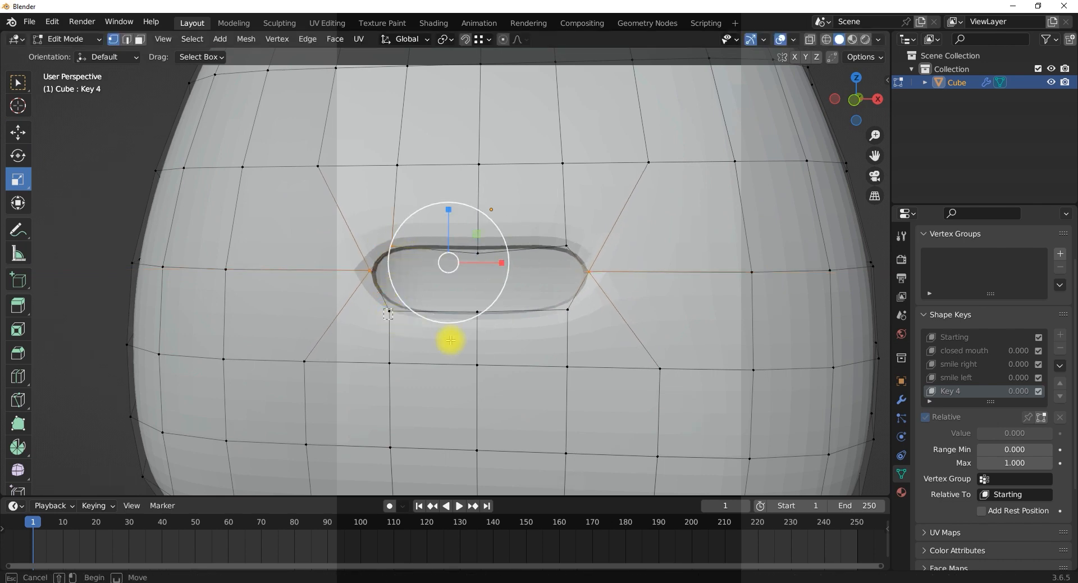
{"action": "left_click", "coordinate": [565, 243], "text": "shift"}
{"action": "left_click", "coordinate": [565, 310], "text": "shift"}
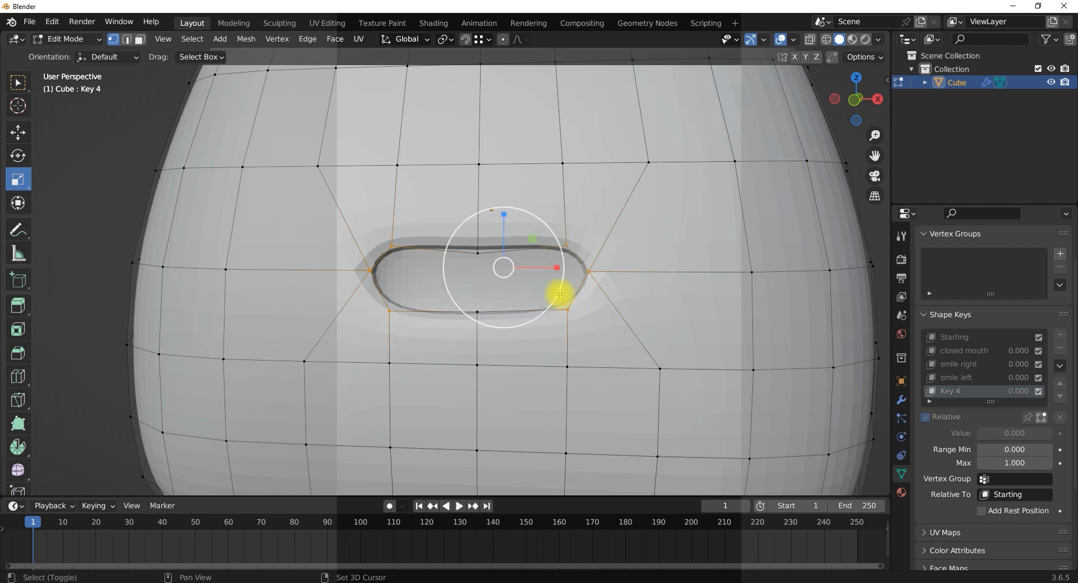
{"action": "left_click_drag", "start_coordinate": [551, 268], "coordinate": [478, 256]}
{"action": "key", "text": "s"}
{"action": "key", "text": "ctrl+z"}
{"action": "left_click", "coordinate": [458, 204]}
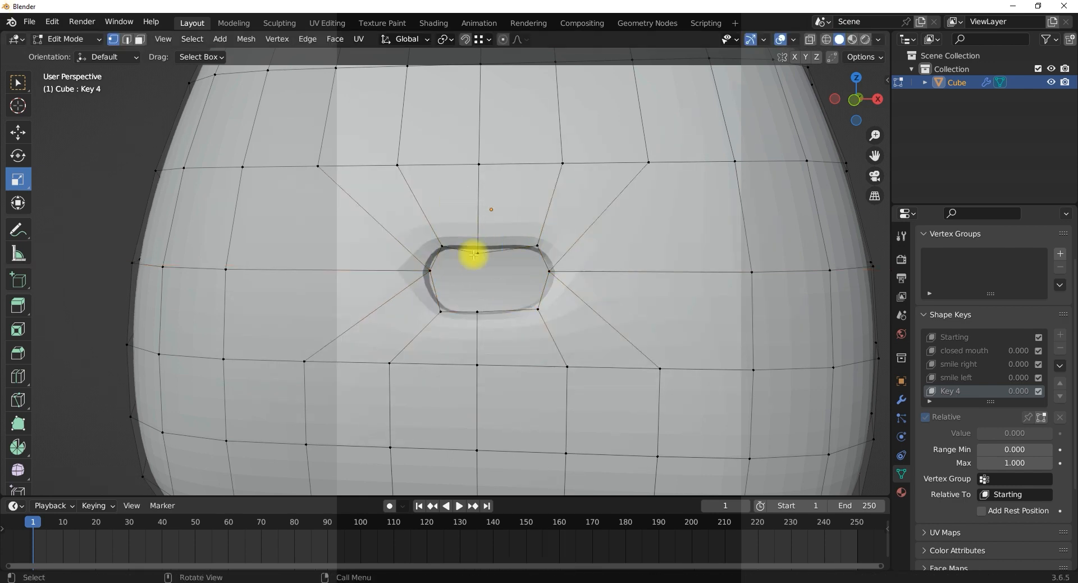
Scale the middle upper and lower lip vertices apart along Z by about 1.67 to round the mouth.
{"action": "left_click", "coordinate": [476, 252]}
{"action": "left_click", "coordinate": [478, 311], "text": "shift"}
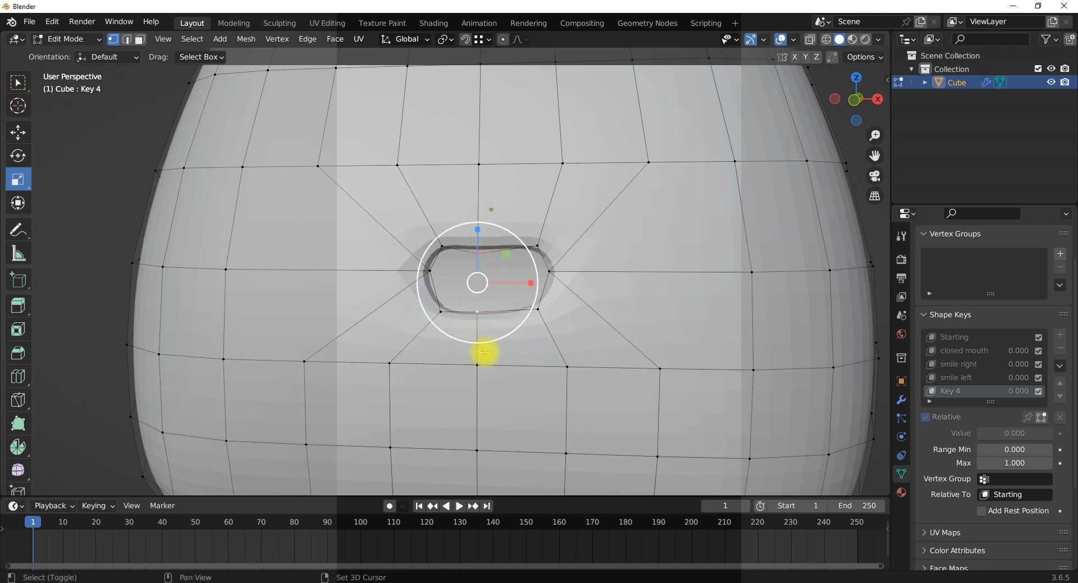
{"action": "left_click_drag", "start_coordinate": [477, 229], "coordinate": [478, 222]}
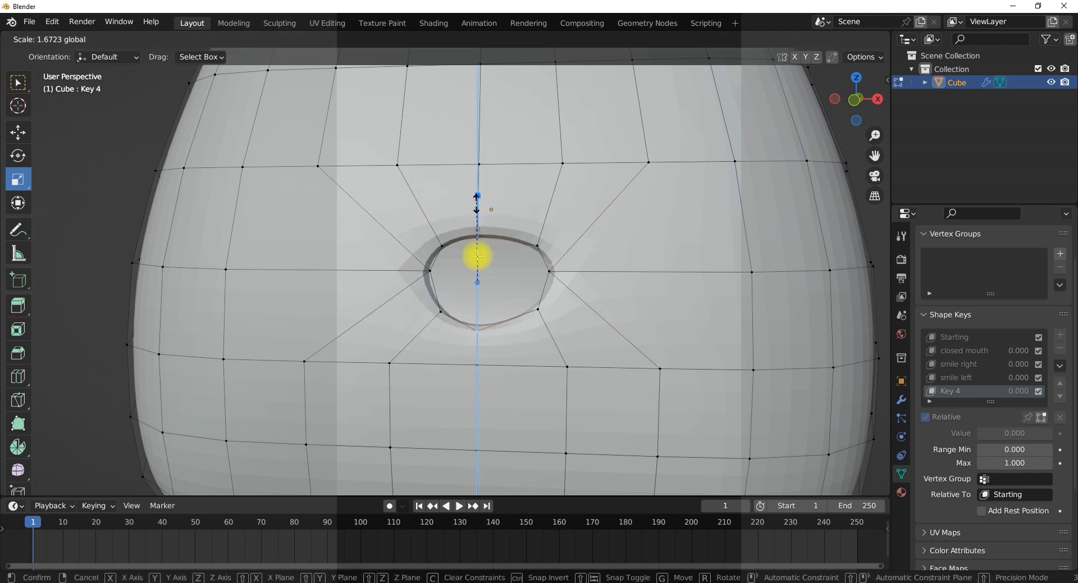
{"action": "left_click_drag", "start_coordinate": [478, 256], "coordinate": [477, 256]}
Move the mouth's right corner vertex and the lip vertices above and below it slightly inward along X.
{"action": "middle_click_drag", "start_coordinate": [478, 256], "coordinate": [493, 295]}
{"action": "left_click", "coordinate": [639, 335]}
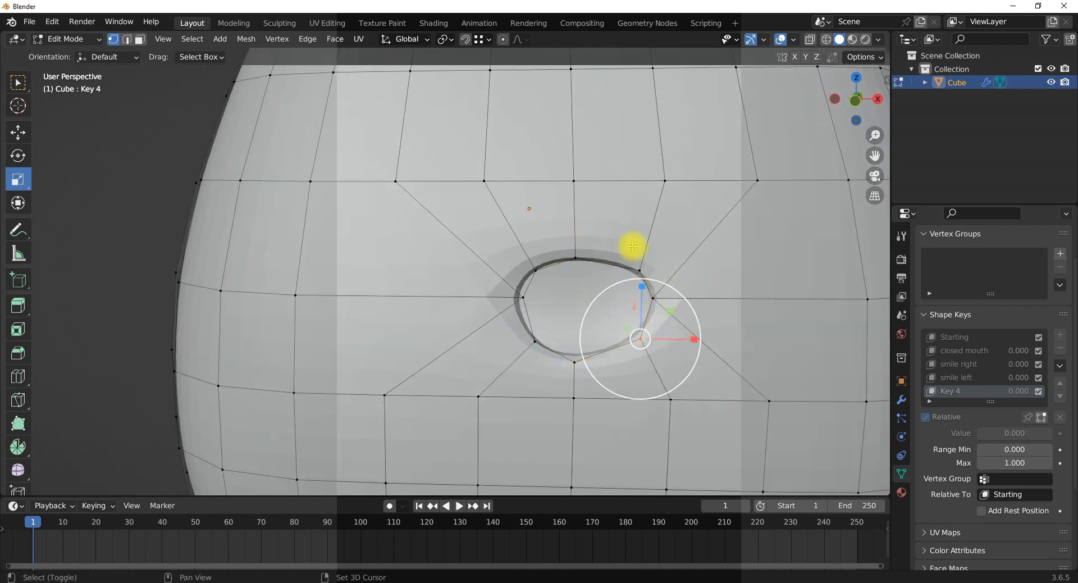
{"action": "left_click", "coordinate": [640, 263], "text": "shift"}
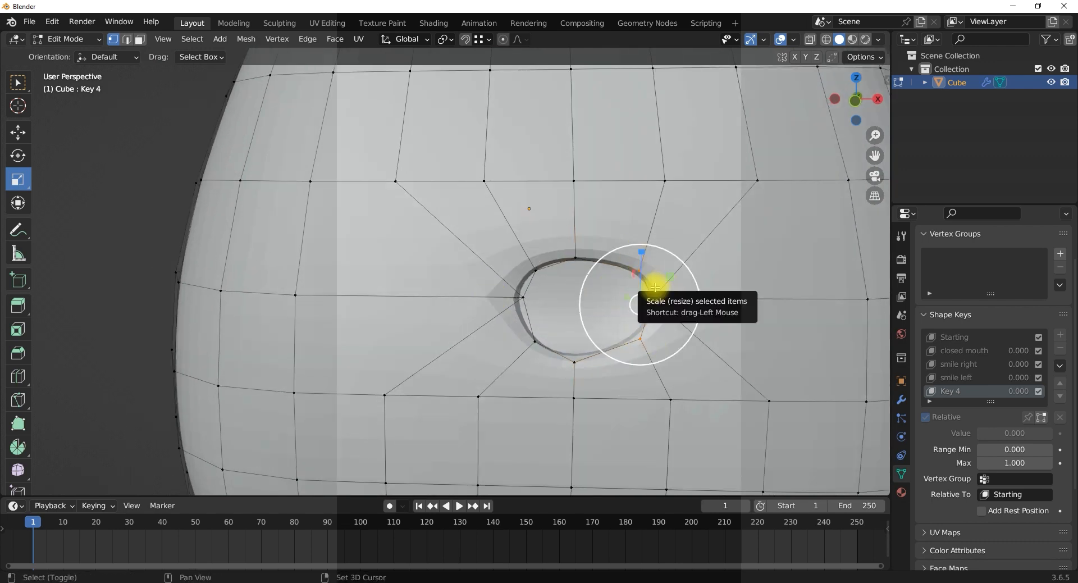
{"action": "left_click_drag", "start_coordinate": [654, 288], "coordinate": [650, 308]}
{"action": "key", "text": "ctrl+z"}
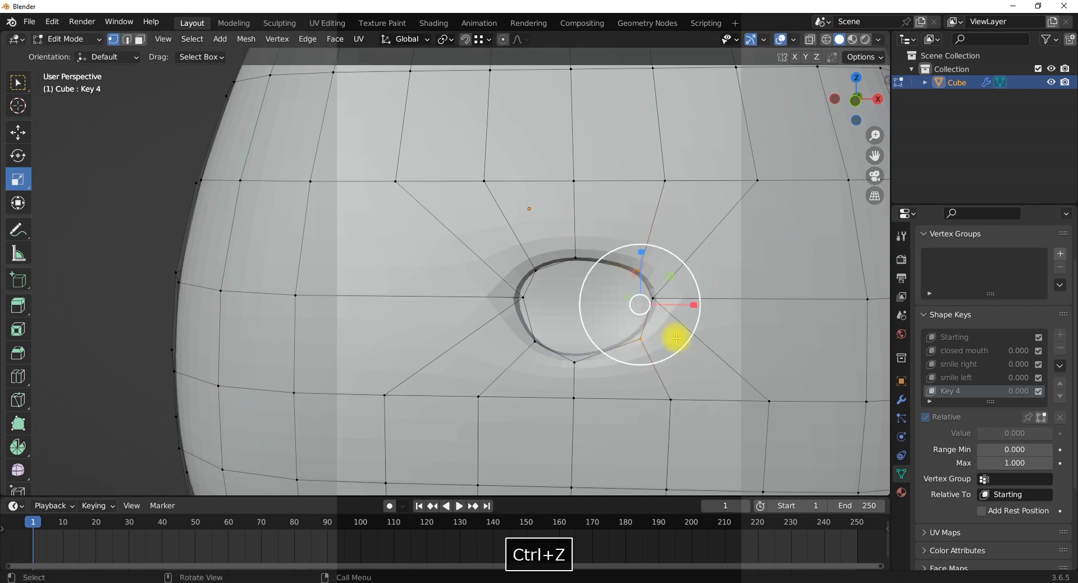
{"action": "left_click", "coordinate": [18, 83]}
{"action": "left_click", "coordinate": [651, 296], "text": "shift"}
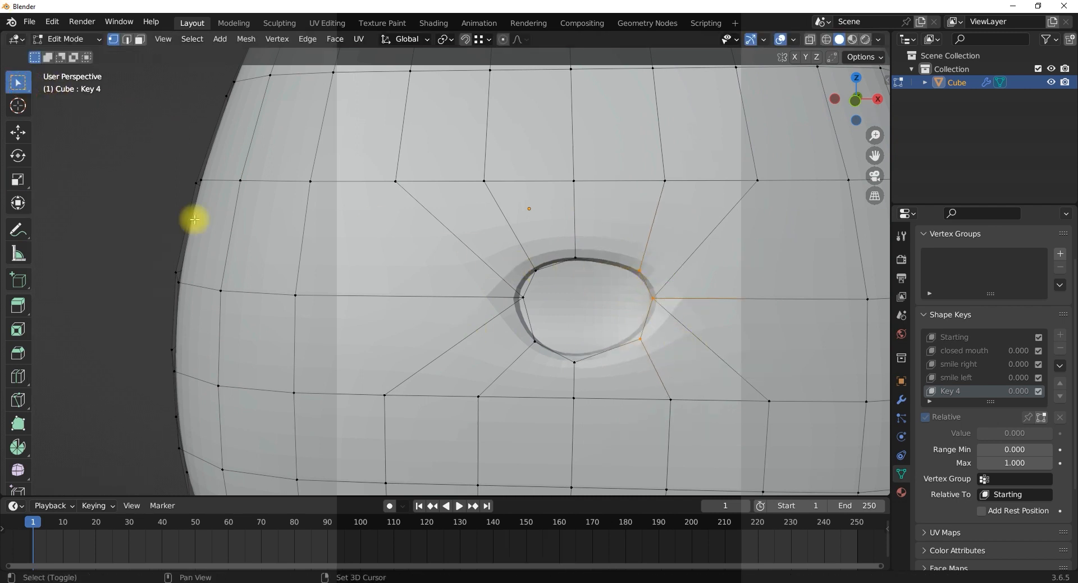
{"action": "left_click", "coordinate": [18, 132]}
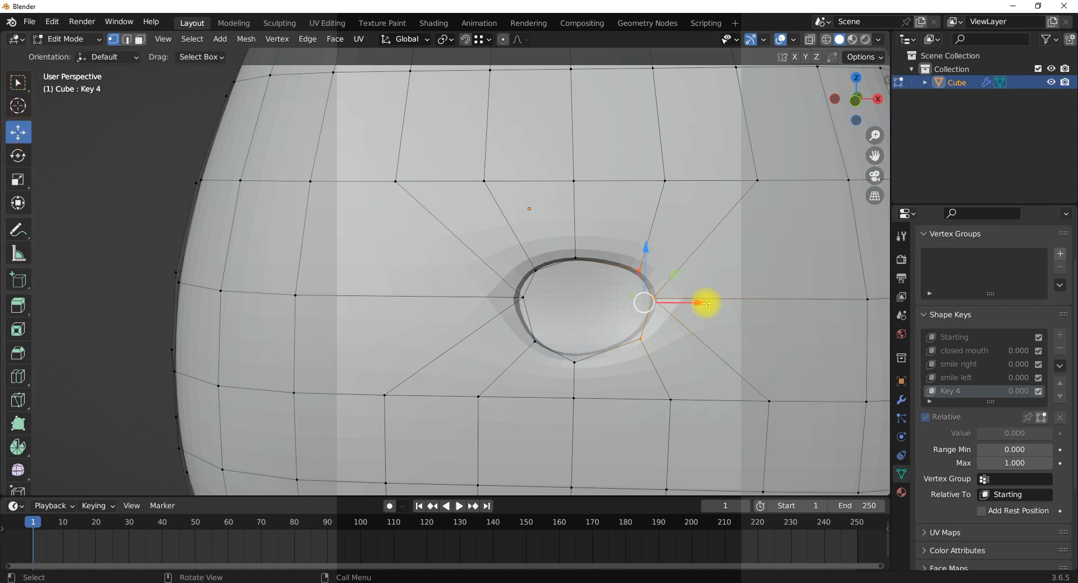
{"action": "left_click_drag", "start_coordinate": [702, 303], "coordinate": [682, 301]}
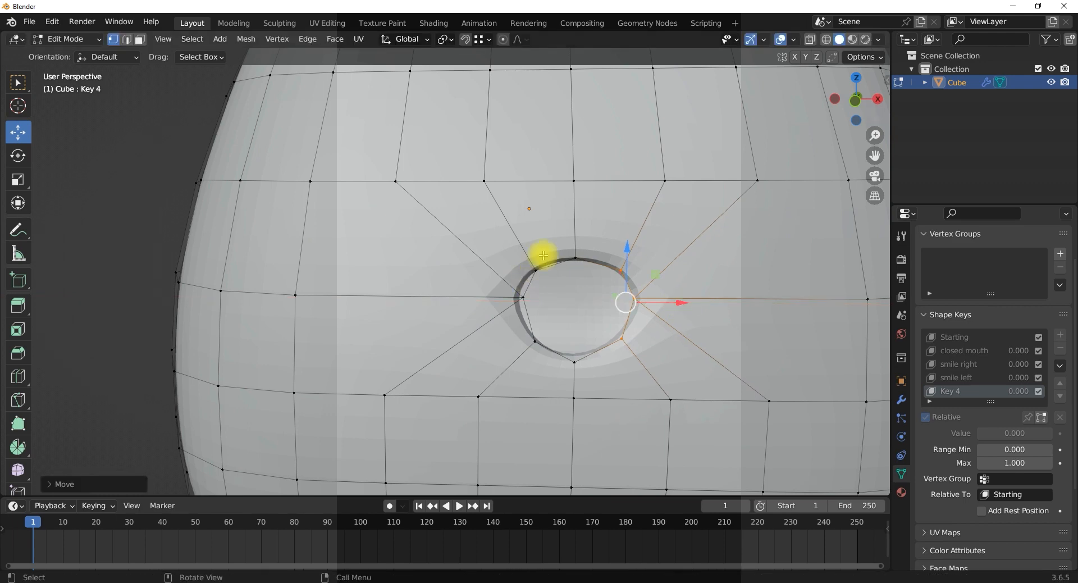
{"action": "scroll", "coordinate": [542, 269], "scroll_direction": "down", "scroll_amount": 3}
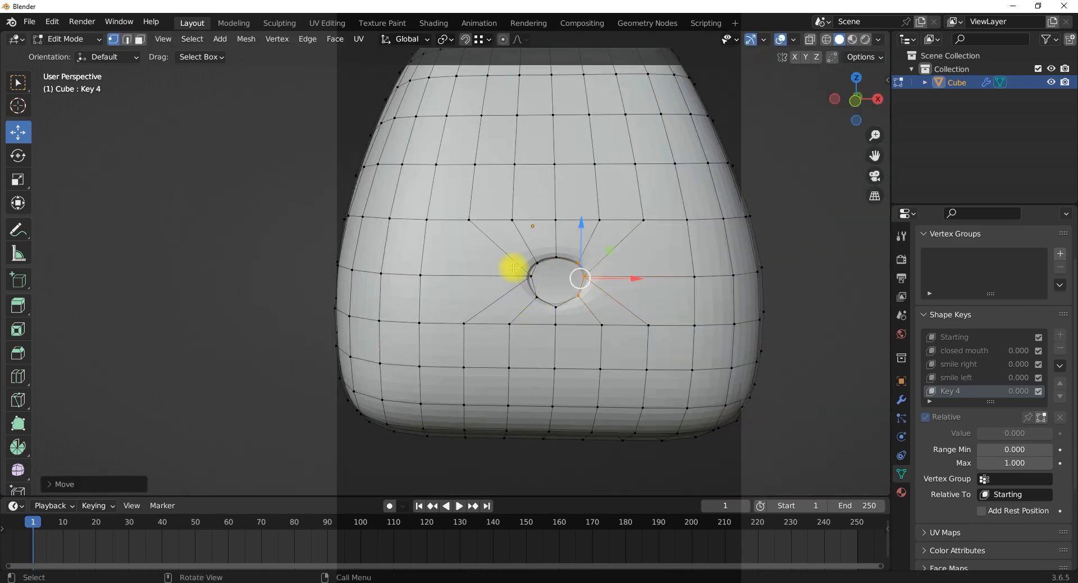
Return to Object Mode and rename the rounded mouth shape key to O.
{"action": "key", "text": "Tab"}
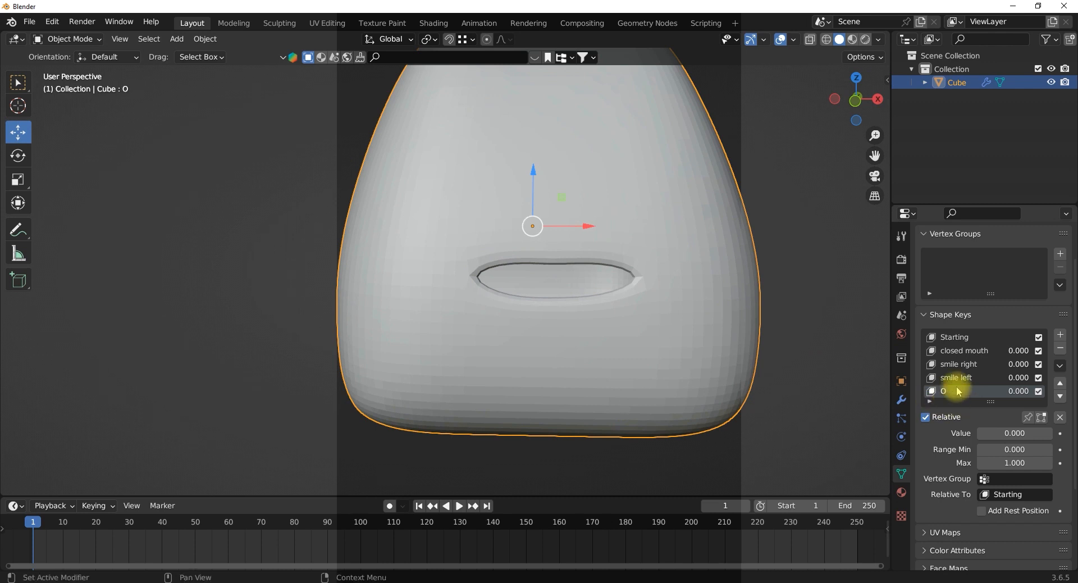
{"action": "scroll", "coordinate": [959, 391], "scroll_direction": "down", "scroll_amount": 1}
{"action": "scroll", "coordinate": [959, 387], "scroll_direction": "up", "scroll_amount": 1}
Look through the smile right, smile left and O shape keys and test the value of O.
{"action": "left_click", "coordinate": [958, 376]}
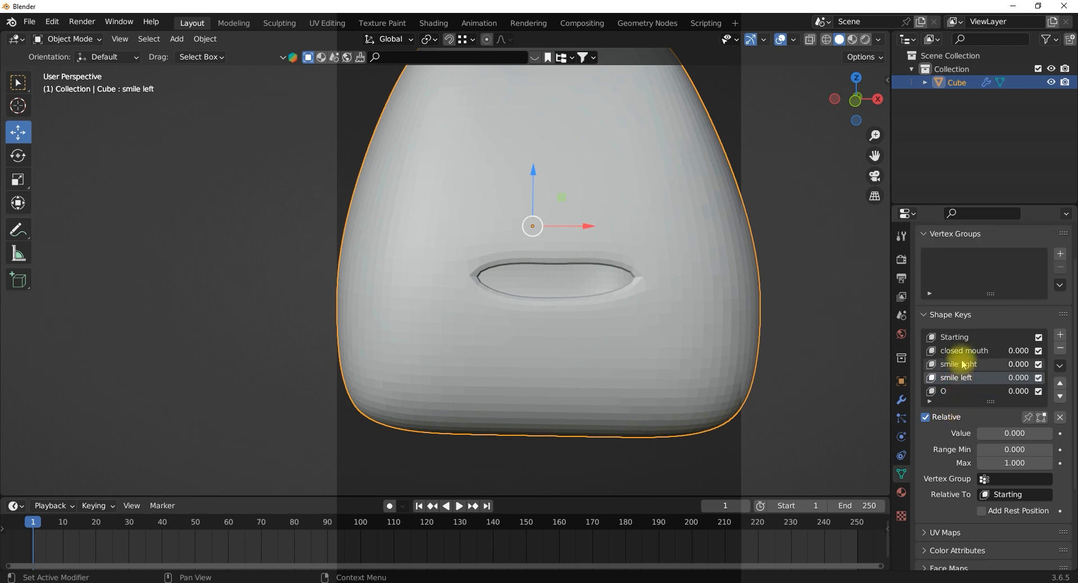
{"action": "left_click", "coordinate": [962, 364]}
{"action": "left_click", "coordinate": [955, 377]}
{"action": "left_click", "coordinate": [951, 392]}
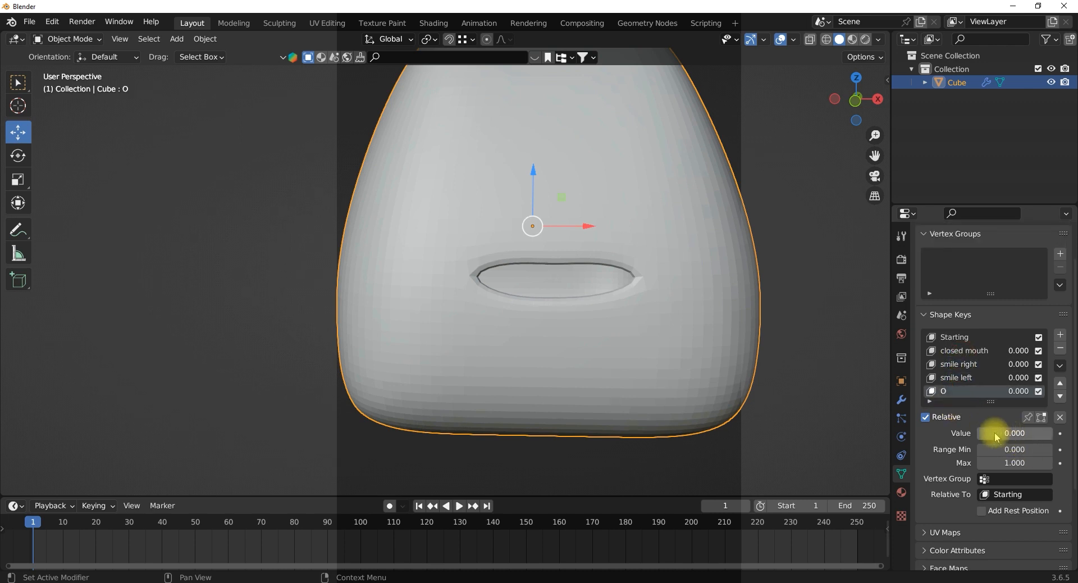
{"action": "mouse_move", "coordinate": [996, 434]}
{"action": "left_mouse_down"}
{"action": "mouse_move", "coordinate": [1044, 434]}
{"action": "mouse_move", "coordinate": [978, 434]}
{"action": "left_mouse_up"}
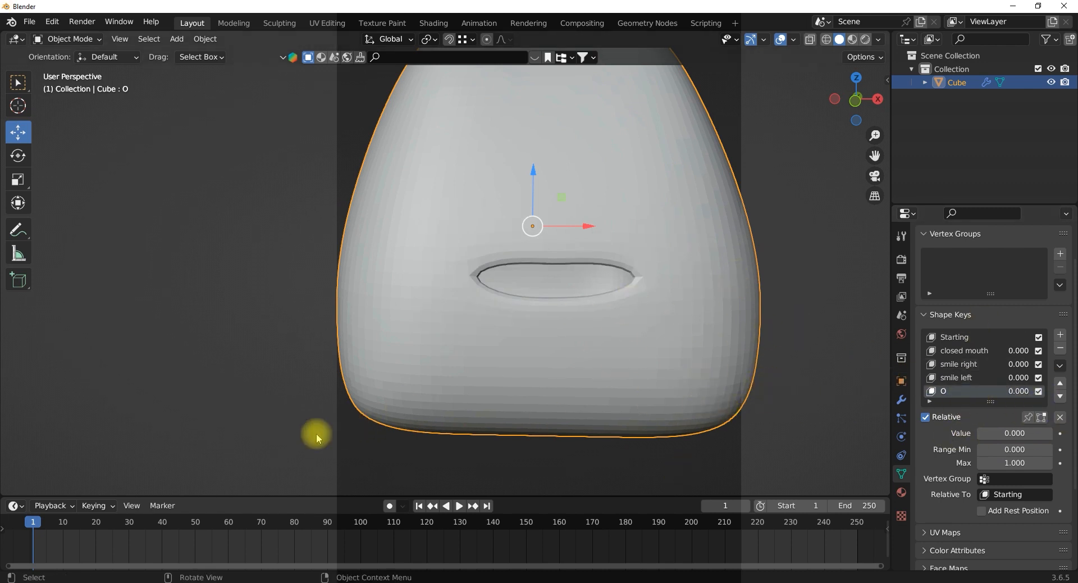
Set the closed mouth shape key to 1.000 and keyframe its value at frame 1.
{"action": "left_click", "coordinate": [973, 351]}
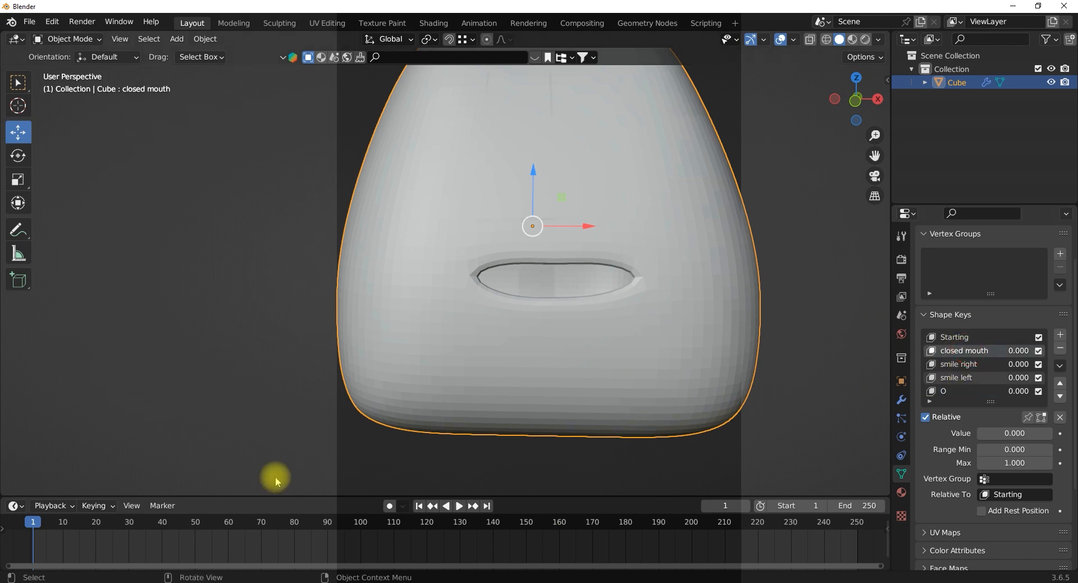
{"action": "left_click_drag", "start_coordinate": [1023, 434], "coordinate": [1060, 433]}
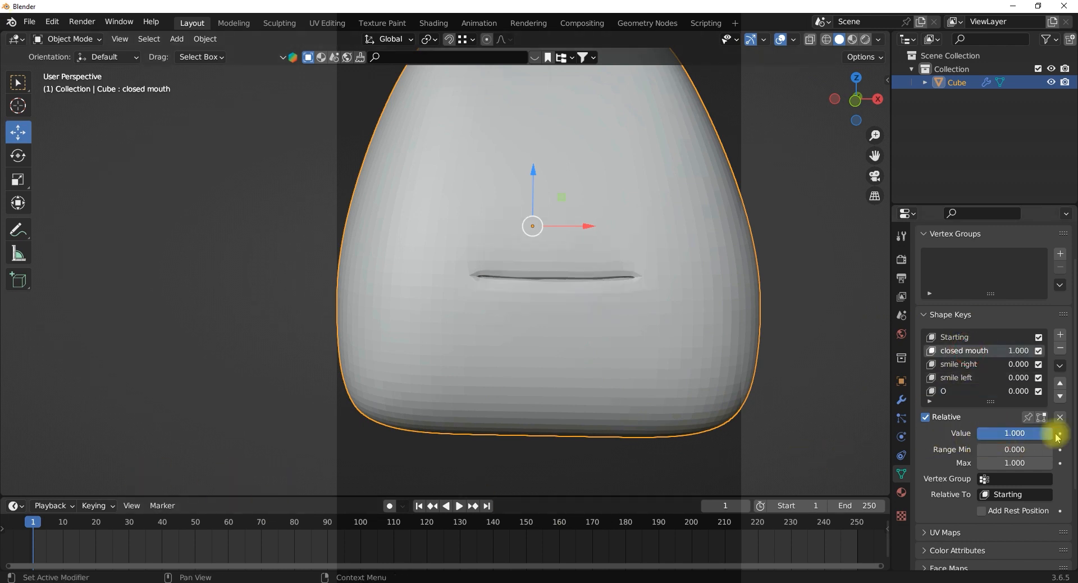
{"action": "left_click", "coordinate": [956, 393]}
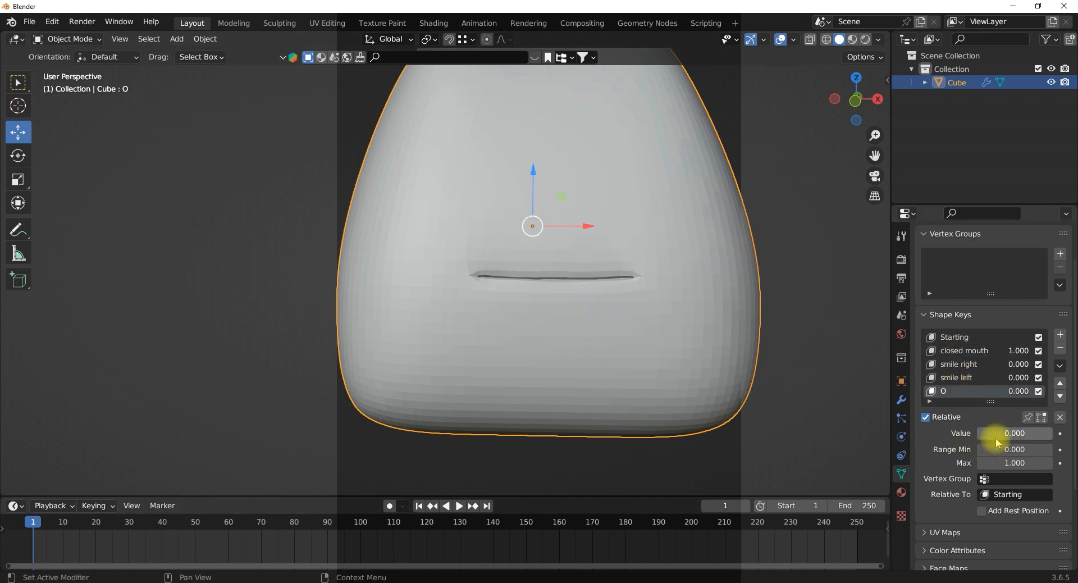
{"action": "left_click_drag", "start_coordinate": [987, 433], "coordinate": [1018, 409]}
{"action": "left_click", "coordinate": [952, 351]}
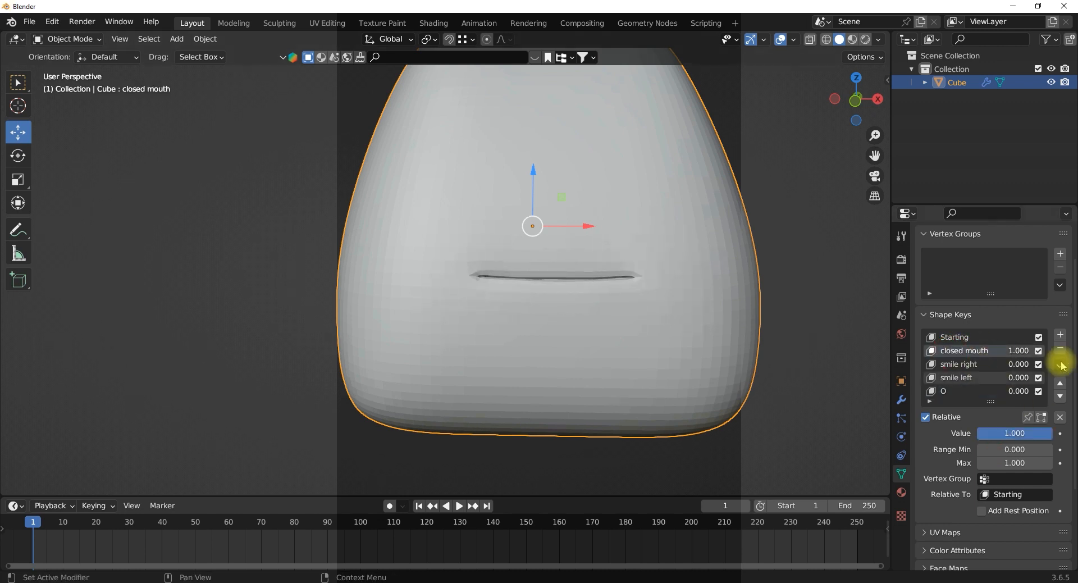
{"action": "left_click", "coordinate": [1061, 435]}
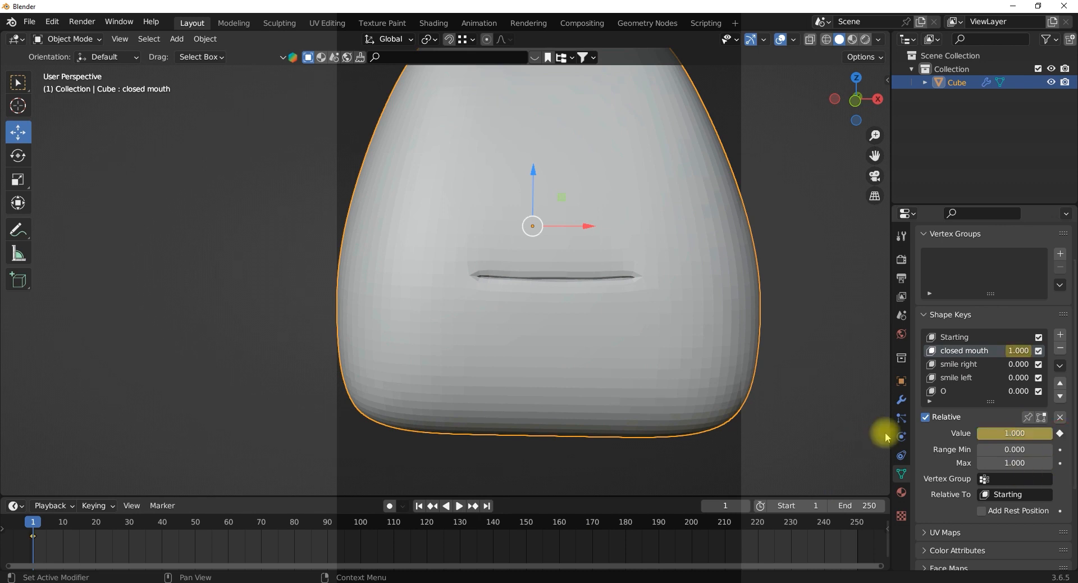
Go to frame 6, set the closed mouth shape key to 0.000 and keyframe it.
{"action": "key", "text": "space"}
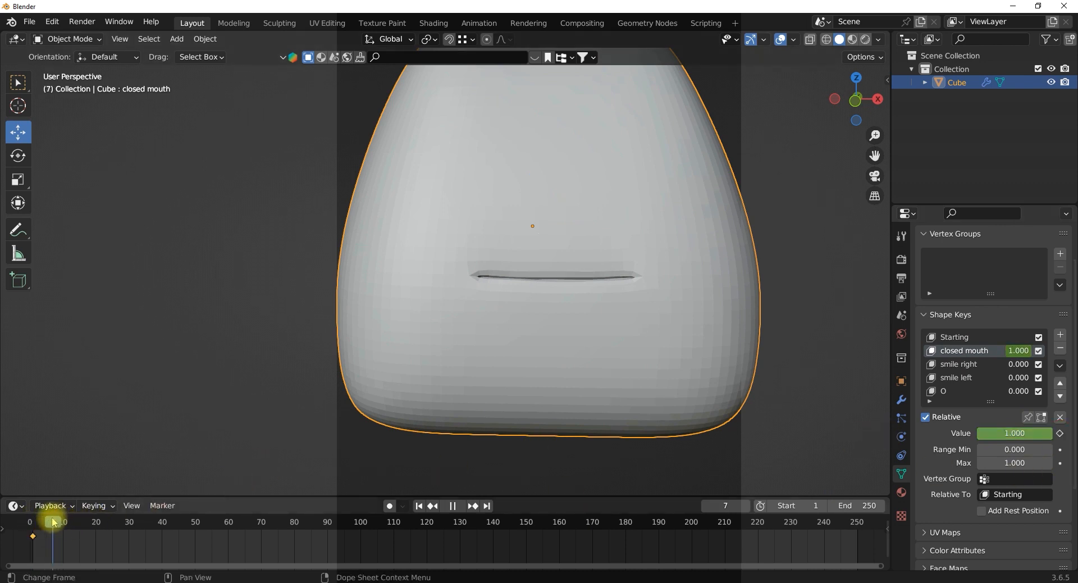
{"action": "key", "text": "space"}
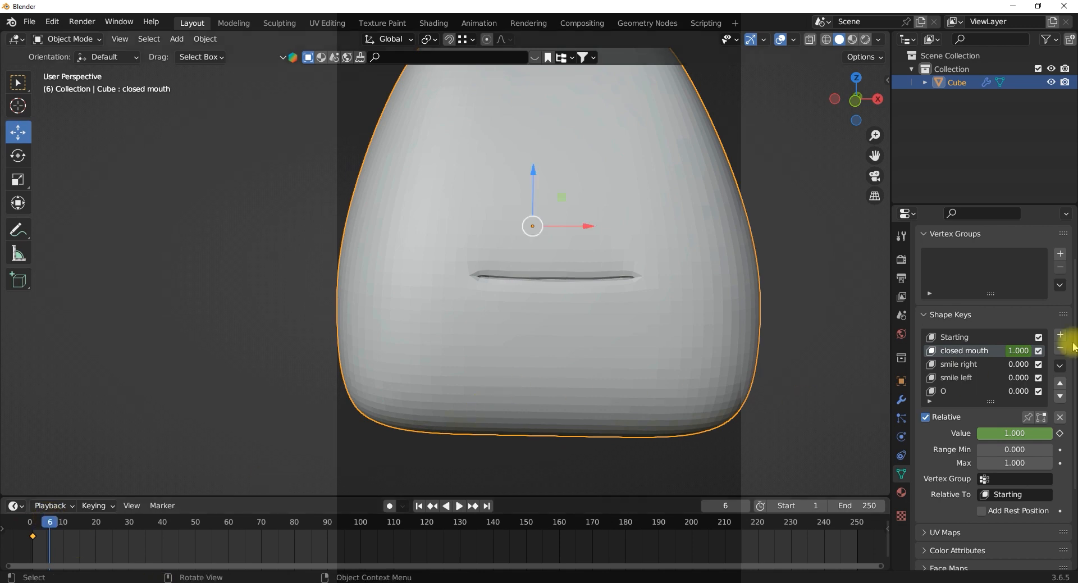
{"action": "left_click", "coordinate": [1025, 437]}
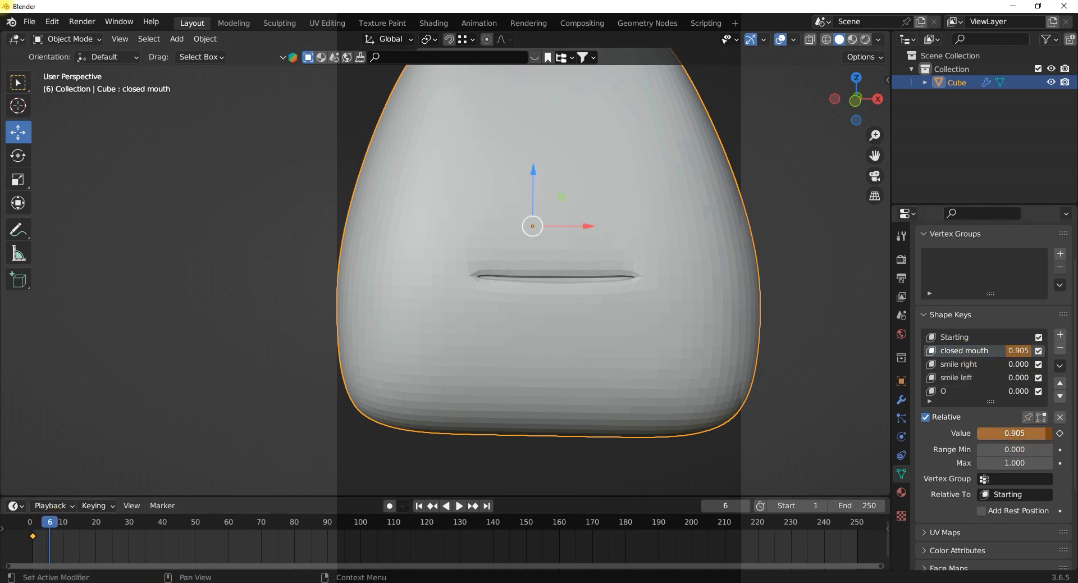
{"action": "left_click_drag", "start_coordinate": [1045, 433], "coordinate": [979, 433]}
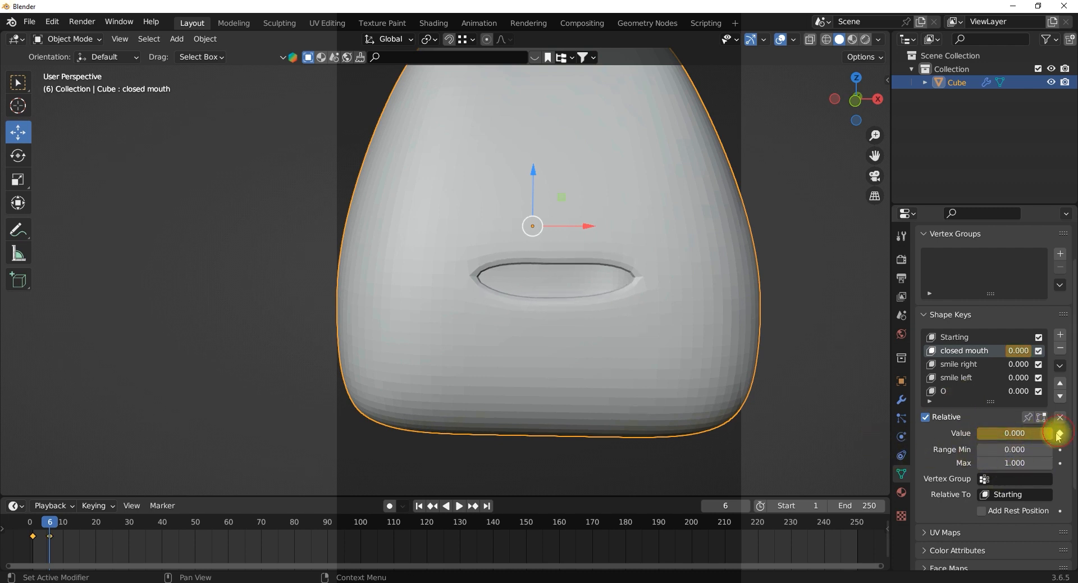
Go to frame 8, set the closed mouth shape key to 0.745 and keyframe it.
{"action": "left_click_drag", "start_coordinate": [57, 522], "coordinate": [58, 525]}
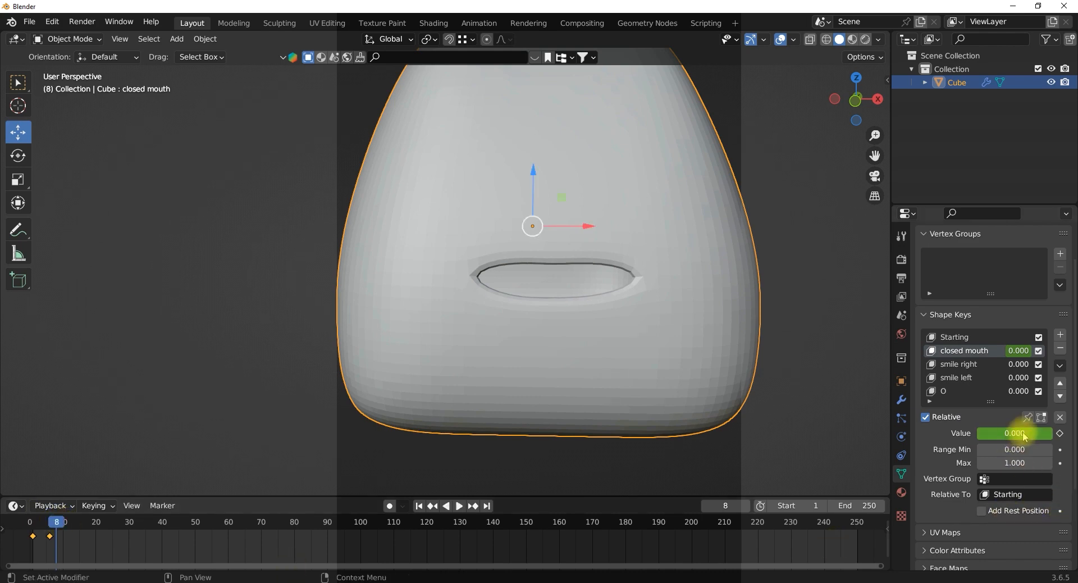
{"action": "left_click_drag", "start_coordinate": [1025, 435], "coordinate": [1067, 435]}
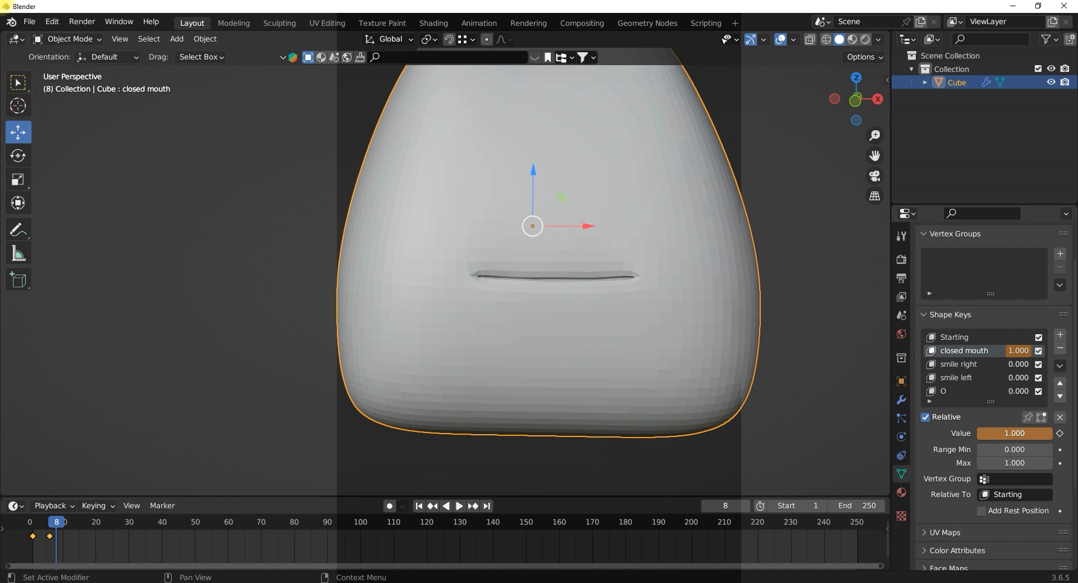
{"action": "left_click_drag", "start_coordinate": [1067, 435], "coordinate": [1042, 436]}
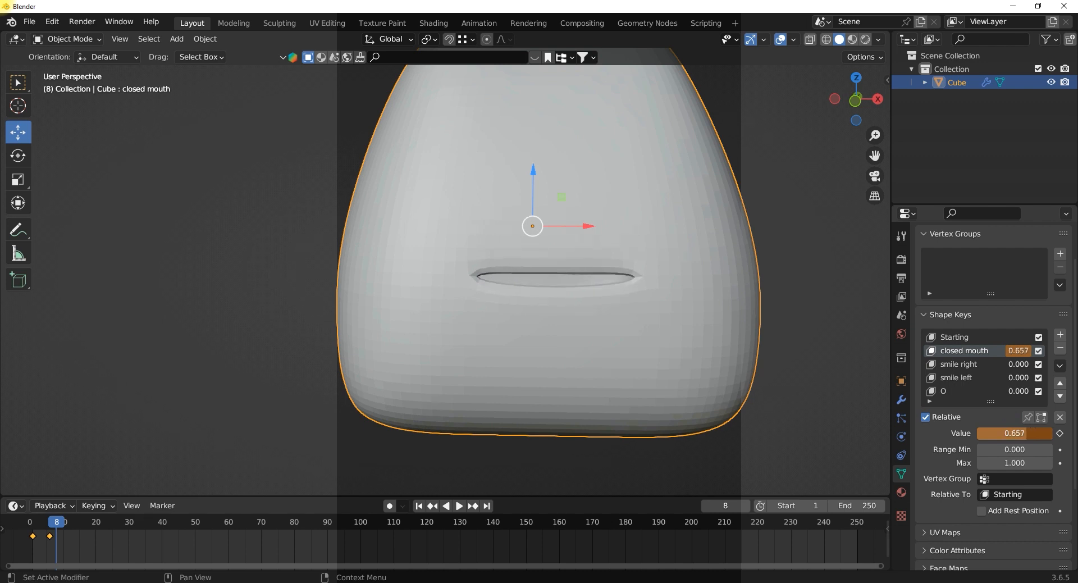
{"action": "left_click", "coordinate": [1060, 433]}
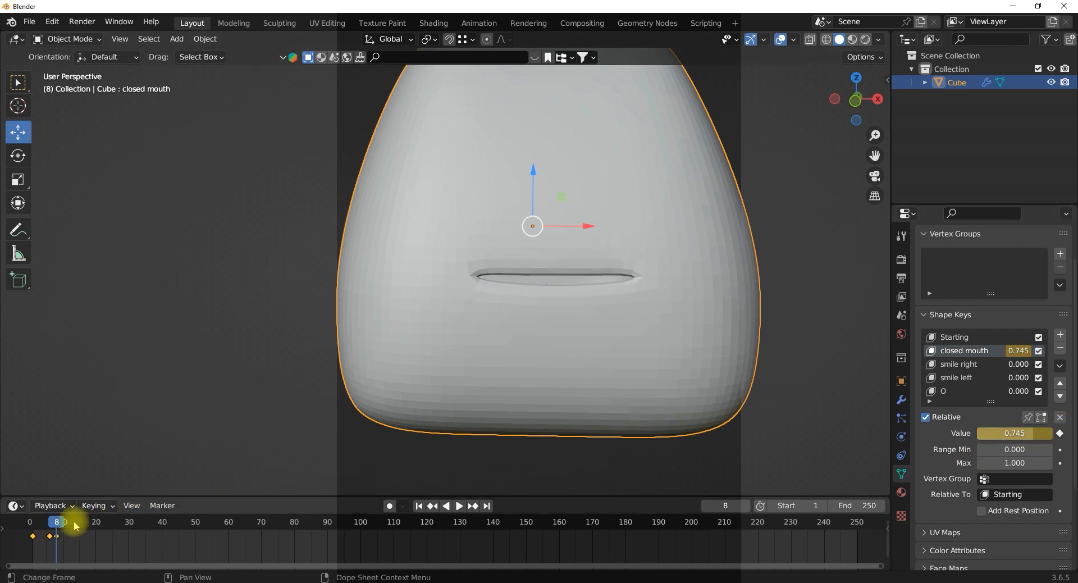
Go to frame 11, set the closed mouth shape key to 0.372 and keyframe it.
{"action": "left_click_drag", "start_coordinate": [61, 525], "coordinate": [67, 524]}
{"action": "left_click_drag", "start_coordinate": [1023, 438], "coordinate": [1000, 438]}
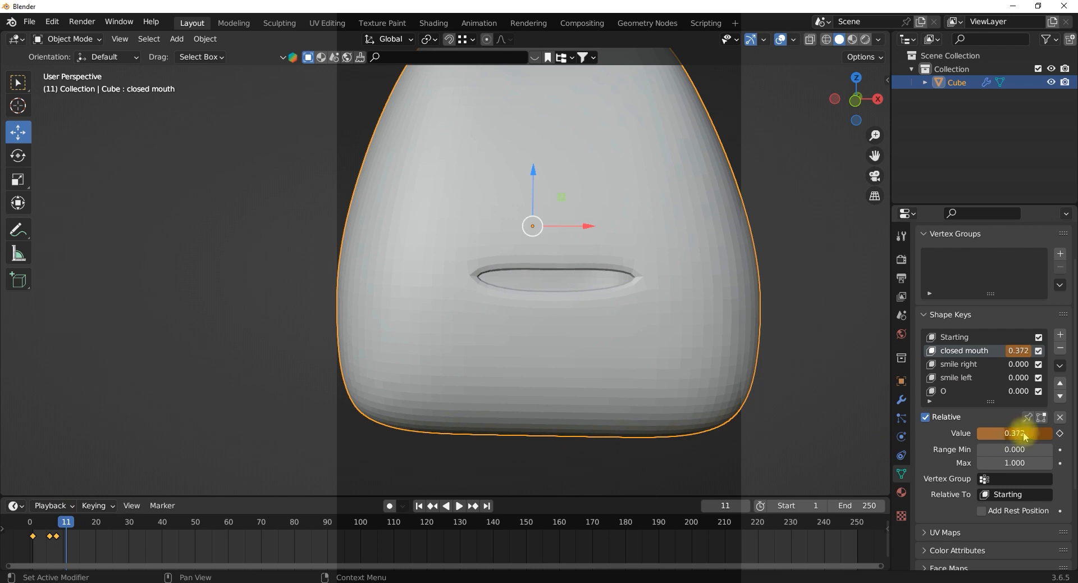
{"action": "left_click", "coordinate": [1060, 433]}
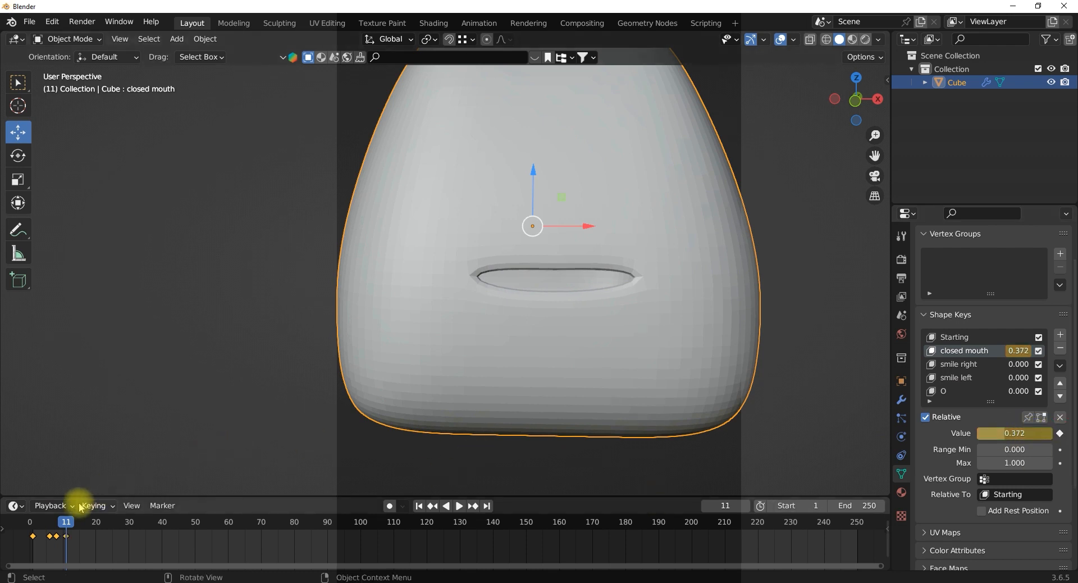
Go back to frame 8 and keyframe the O shape key at 0.000.
{"action": "left_click_drag", "start_coordinate": [63, 524], "coordinate": [58, 525]}
{"action": "left_click", "coordinate": [955, 392]}
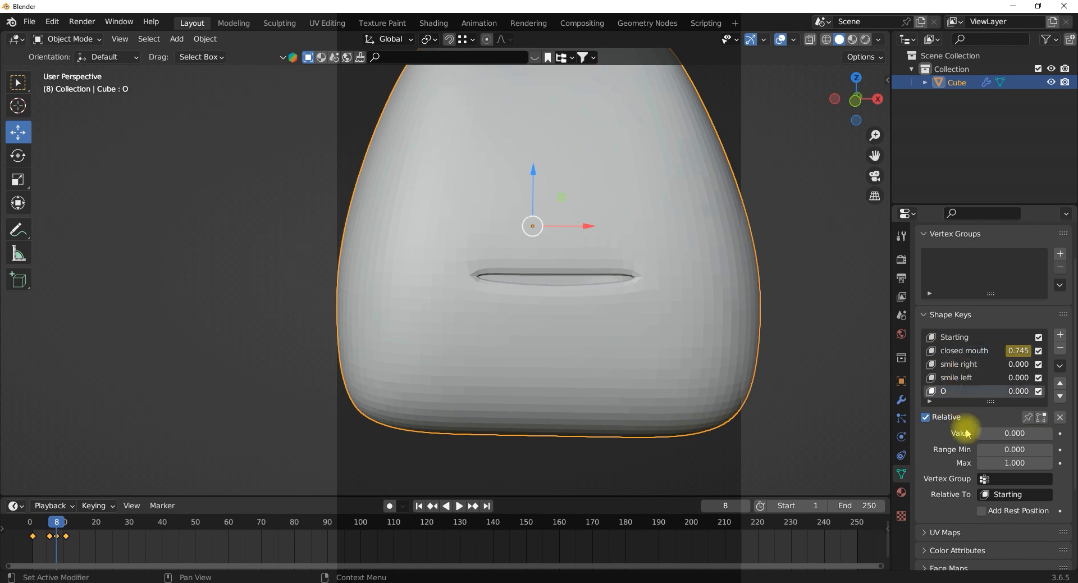
{"action": "left_click", "coordinate": [1060, 433]}
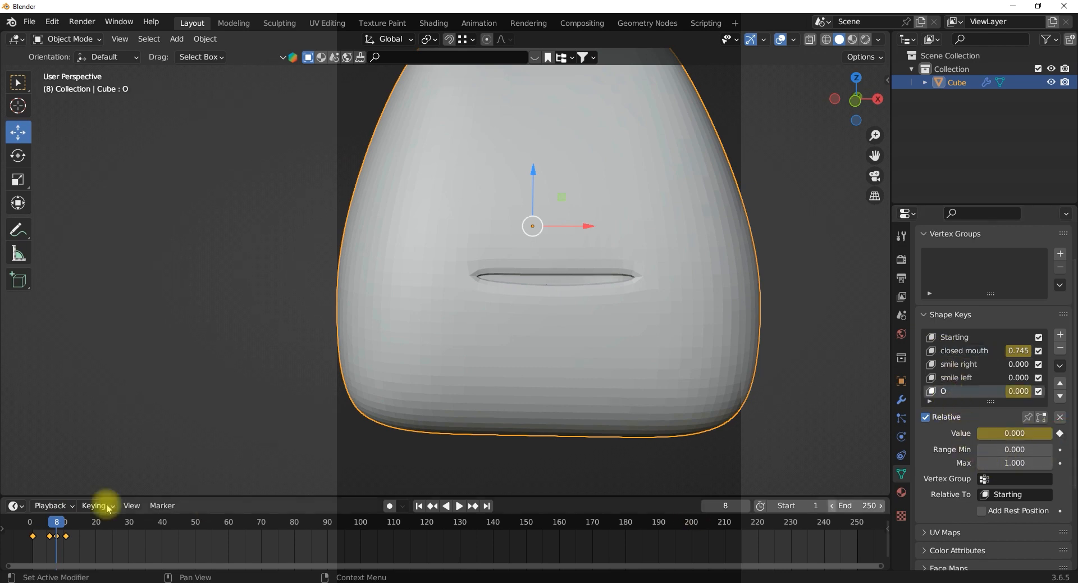
Go to frame 11, set the O shape key to 1 and keyframe it.
{"action": "left_click_drag", "start_coordinate": [58, 522], "coordinate": [66, 522]}
{"action": "left_click", "coordinate": [977, 437]}
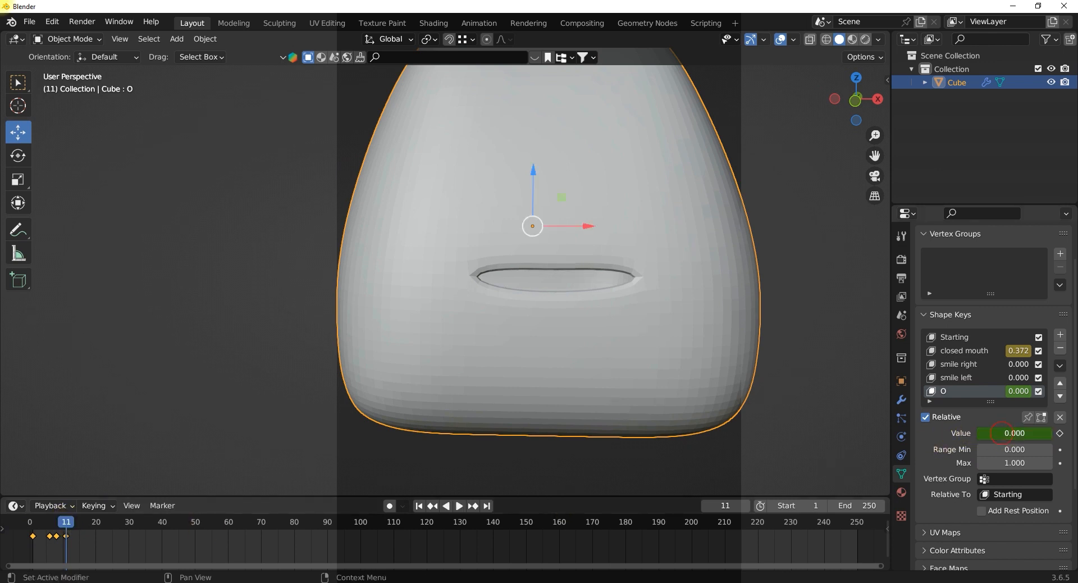
{"action": "type", "text": "1"}
{"action": "key", "text": "Return"}
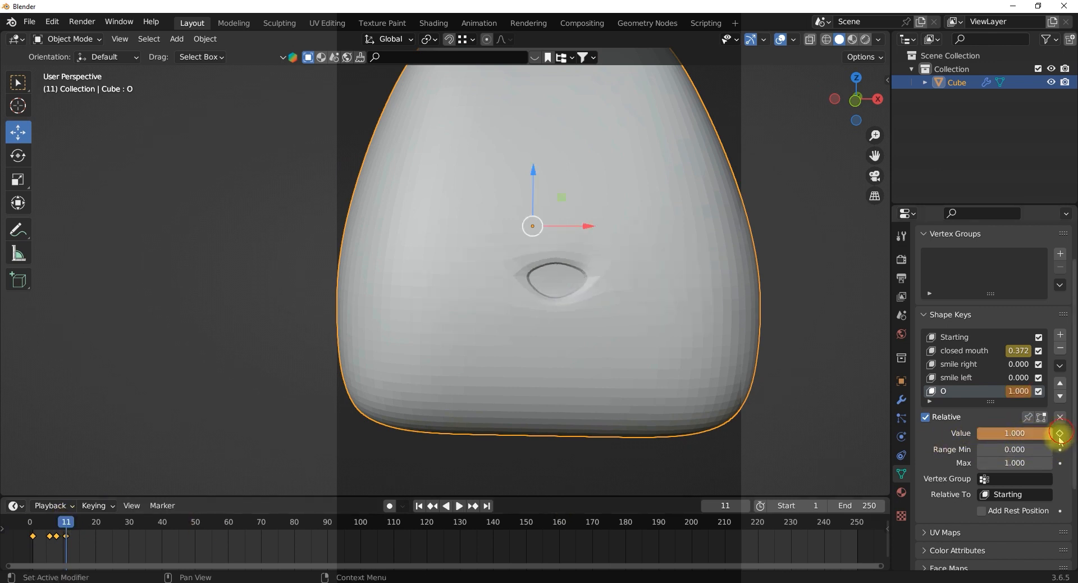
{"action": "left_click", "coordinate": [1060, 434]}
Keyframe the smile left and smile right shape keys at 0.000 on frame 11.
{"action": "key", "text": "space"}
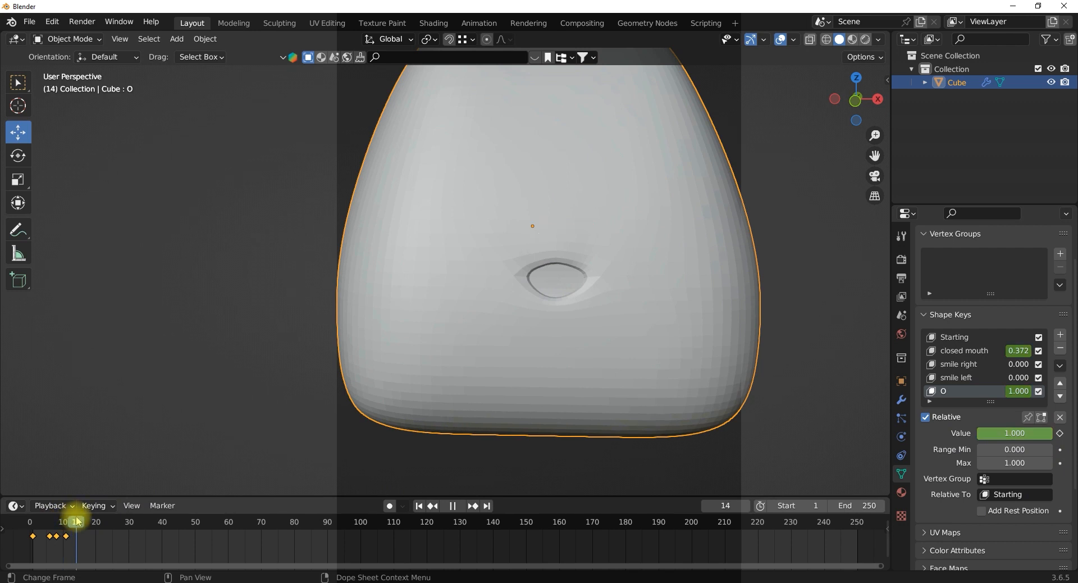
{"action": "key", "text": "space"}
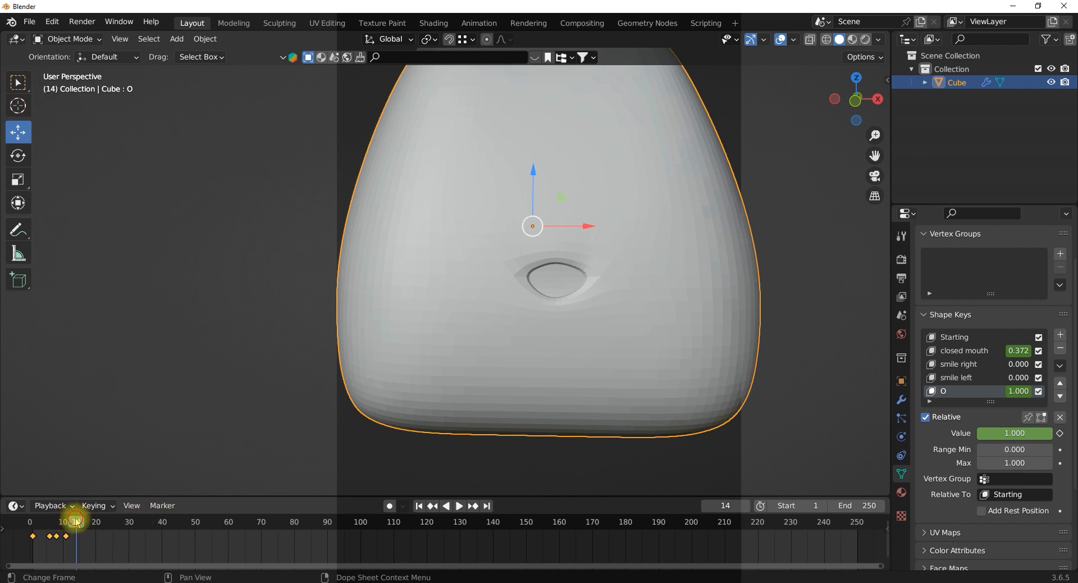
{"action": "left_click_drag", "start_coordinate": [76, 521], "coordinate": [68, 527]}
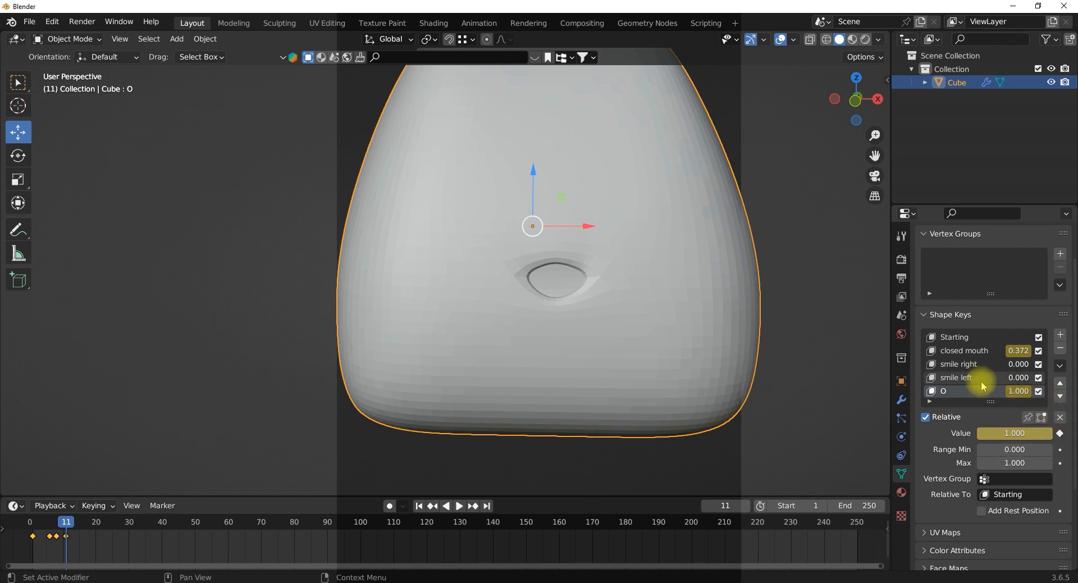
{"action": "left_click", "coordinate": [980, 378]}
{"action": "left_click", "coordinate": [1061, 433]}
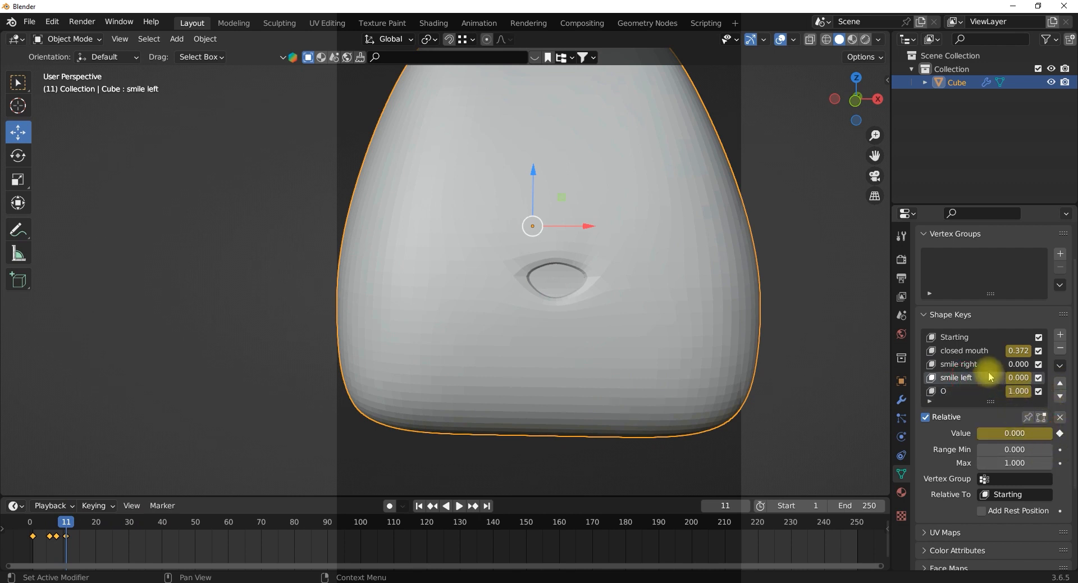
{"action": "left_click", "coordinate": [980, 365]}
{"action": "left_click", "coordinate": [1060, 433]}
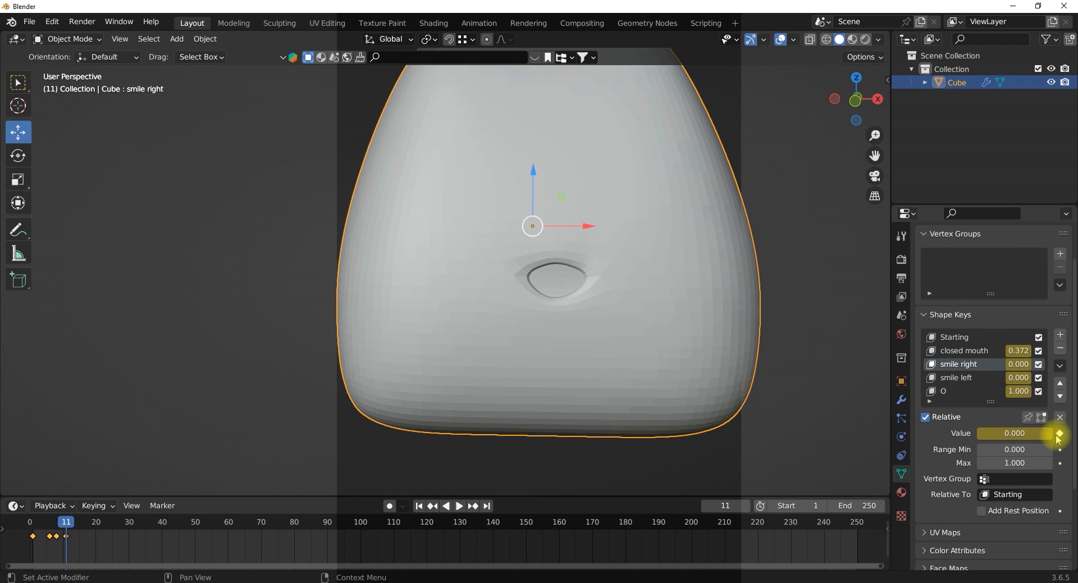
Review the keyed state of each shape key on frame 11.
{"action": "left_click", "coordinate": [980, 351]}
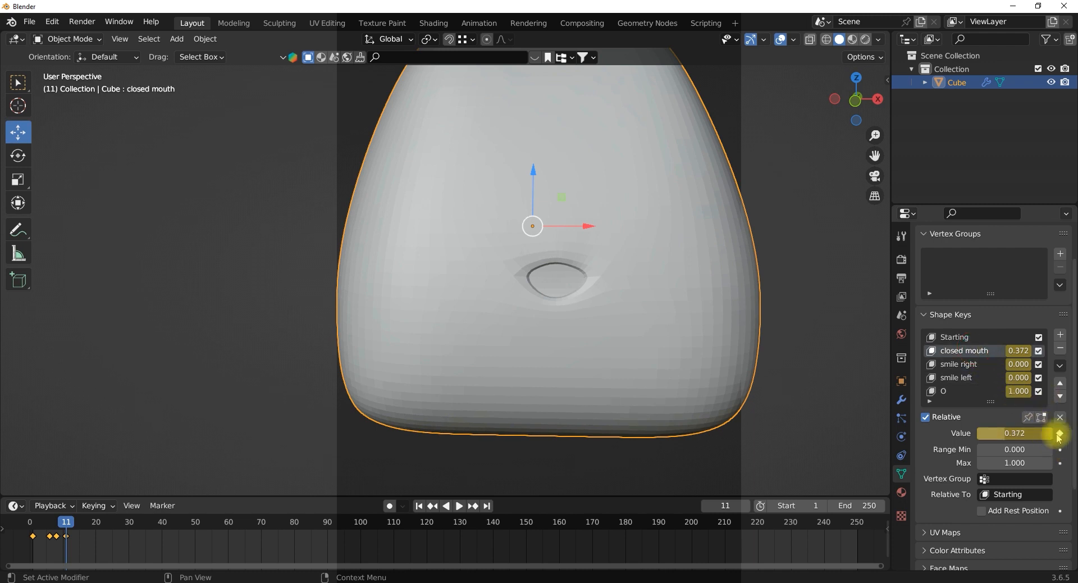
{"action": "left_click", "coordinate": [964, 338]}
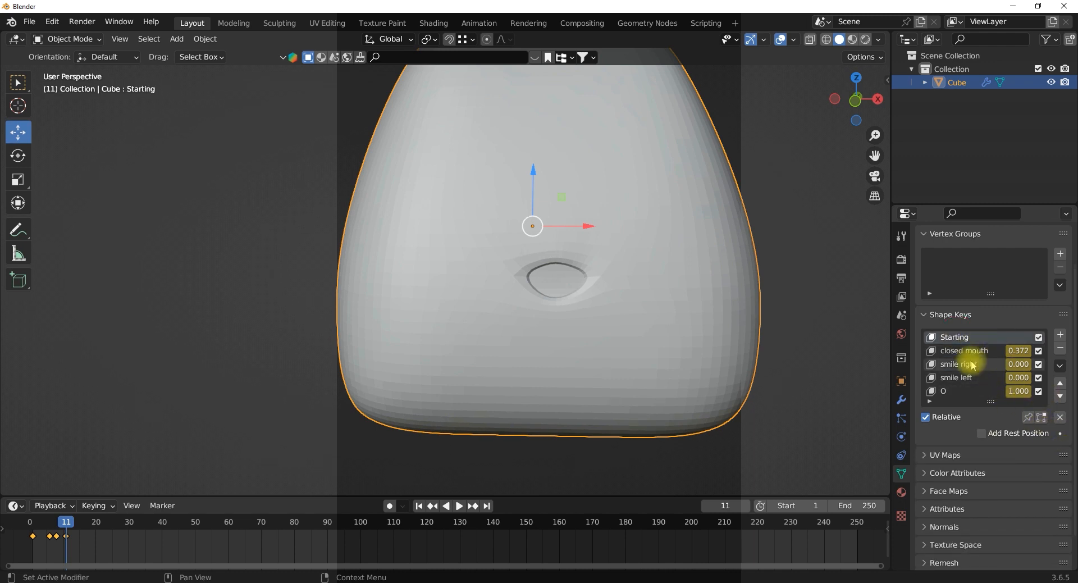
{"action": "left_click", "coordinate": [958, 351]}
{"action": "left_click", "coordinate": [952, 365]}
{"action": "left_click", "coordinate": [949, 379]}
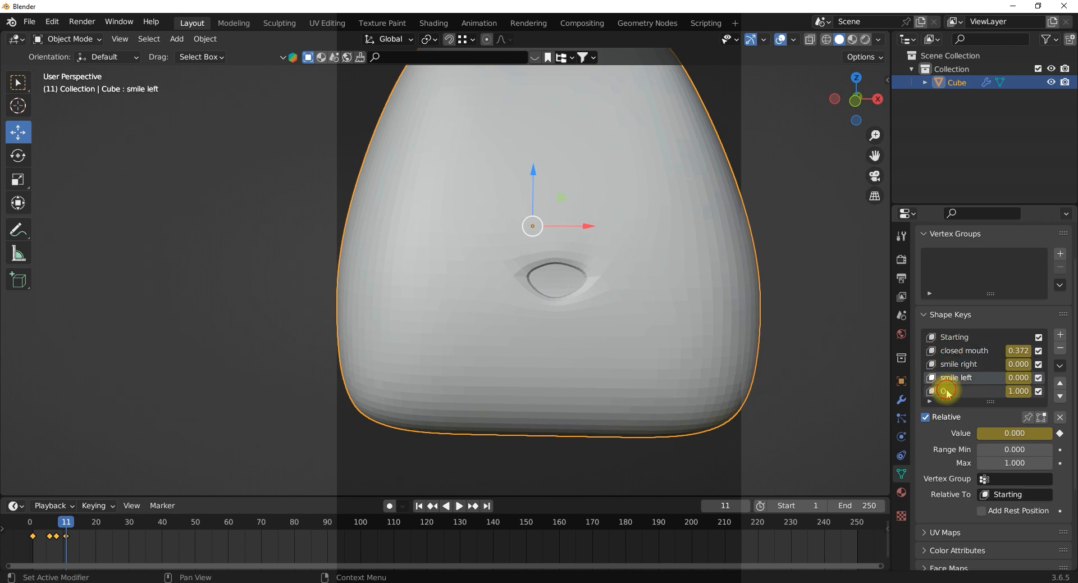
Go to frame 13, set the O shape key to 0.000 and keyframe it.
{"action": "left_click", "coordinate": [950, 391]}
{"action": "left_click_drag", "start_coordinate": [69, 522], "coordinate": [73, 523]}
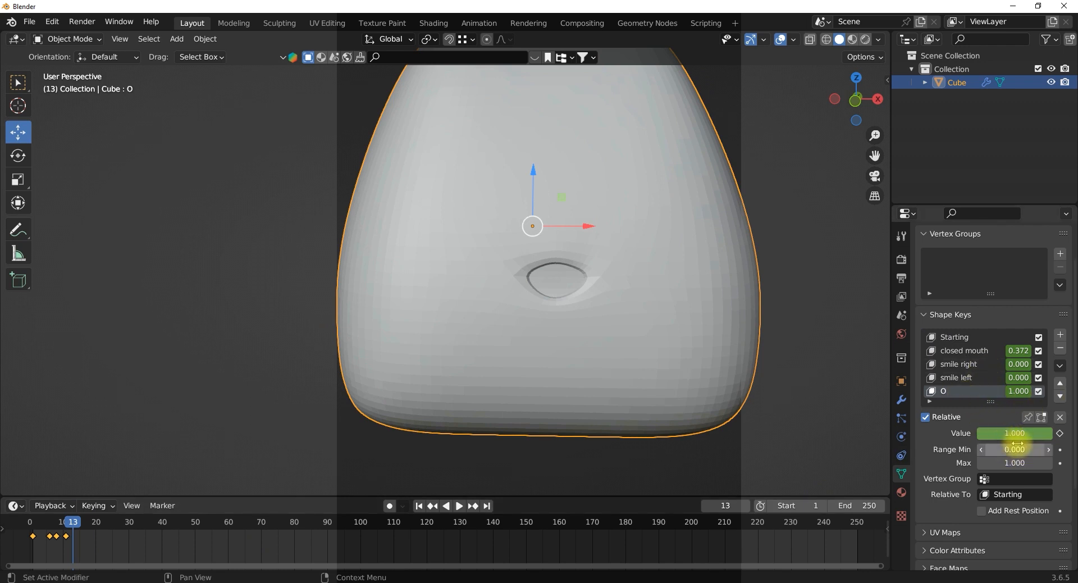
{"action": "left_click_drag", "start_coordinate": [1015, 433], "coordinate": [964, 433]}
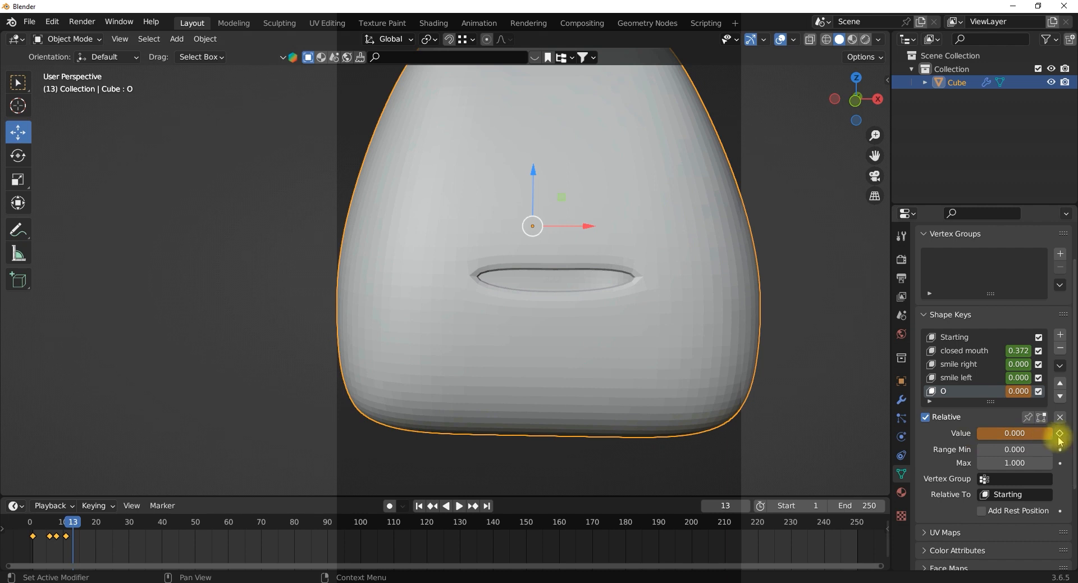
{"action": "key", "text": "i"}
Set the smile right shape key to 1.000 and keyframe it at frame 13.
{"action": "left_click", "coordinate": [966, 366]}
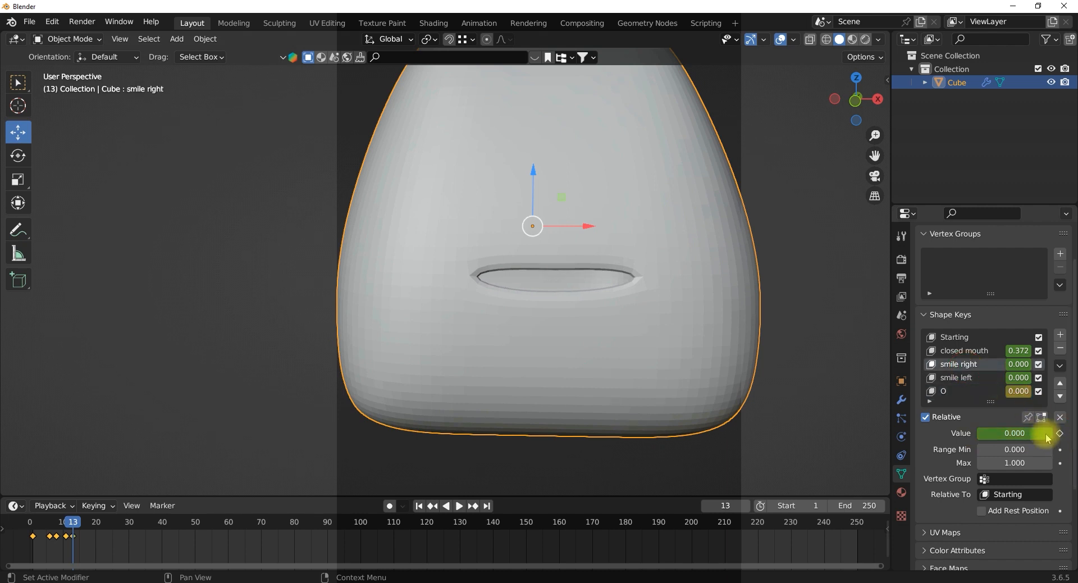
{"action": "left_click_drag", "start_coordinate": [1044, 433], "coordinate": [1070, 433]}
{"action": "key", "text": "i"}
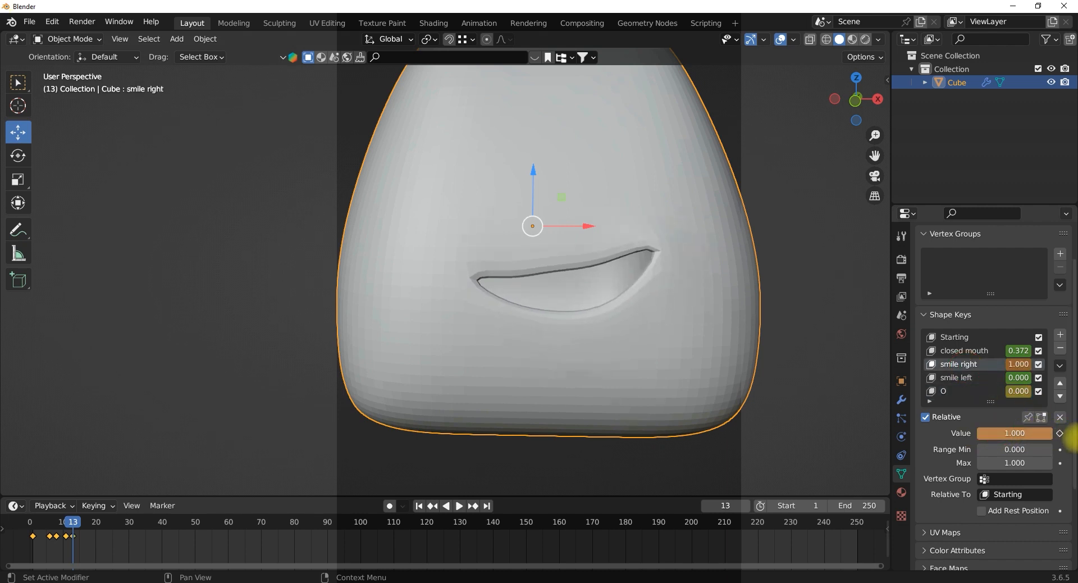
Keyframe the smile left shape key at 1.000 and the closed mouth shape key at 0.000 on frame 13.
{"action": "left_click", "coordinate": [968, 379]}
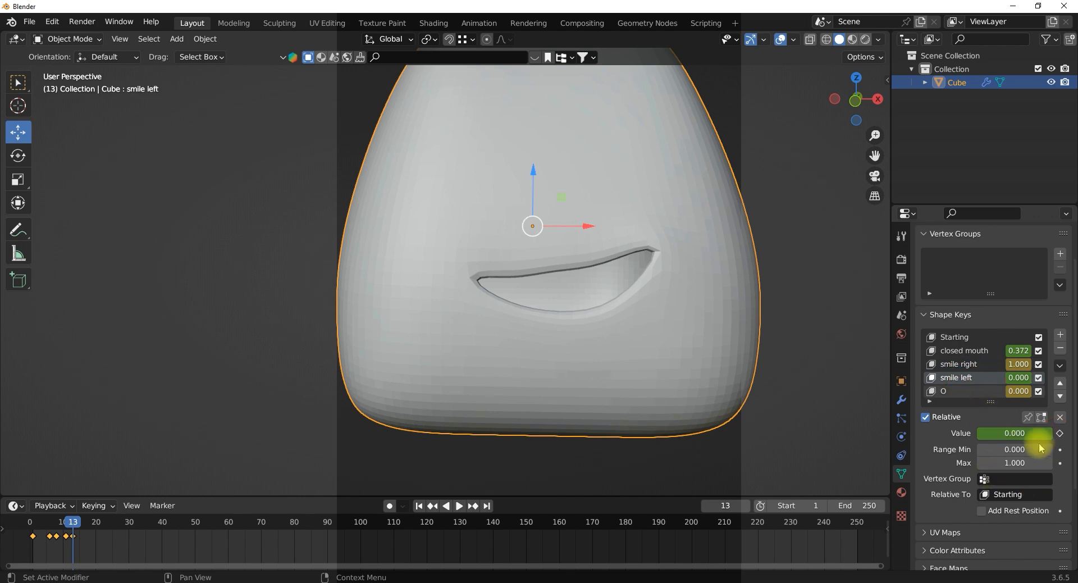
{"action": "left_click_drag", "start_coordinate": [988, 433], "coordinate": [1045, 433]}
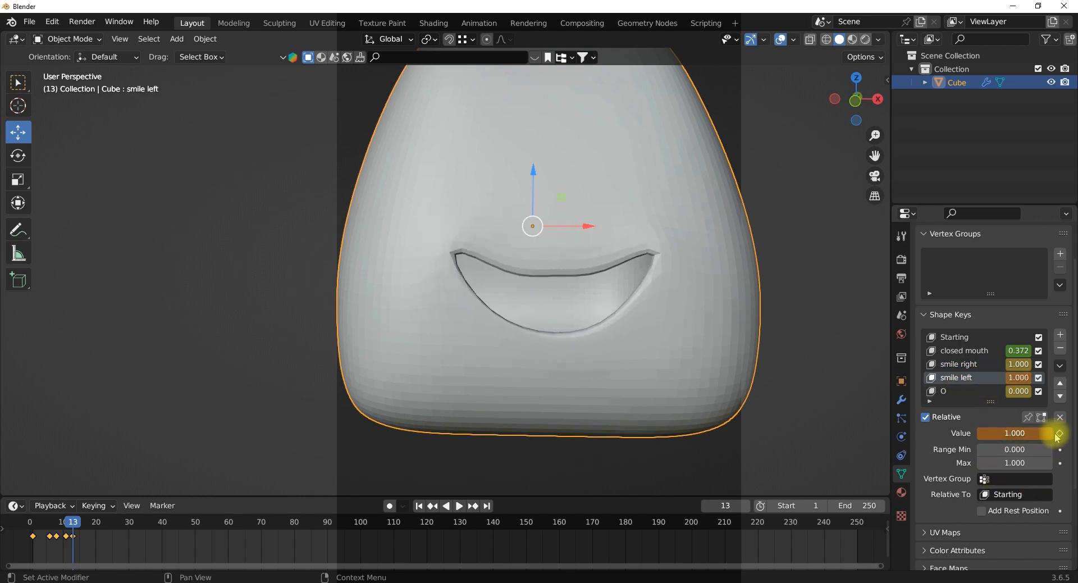
{"action": "left_click", "coordinate": [960, 351]}
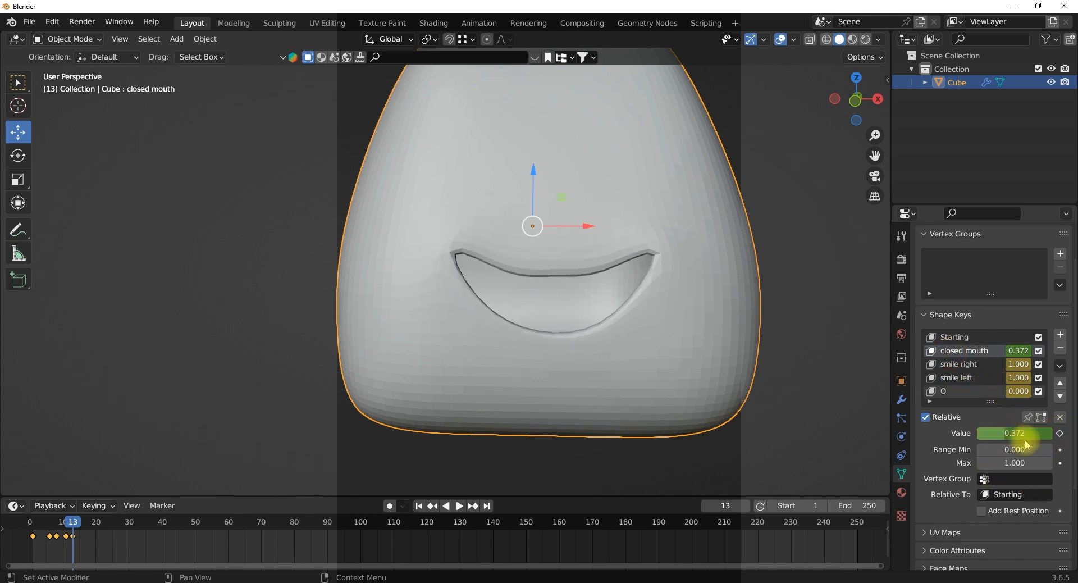
{"action": "left_click_drag", "start_coordinate": [1002, 433], "coordinate": [978, 434]}
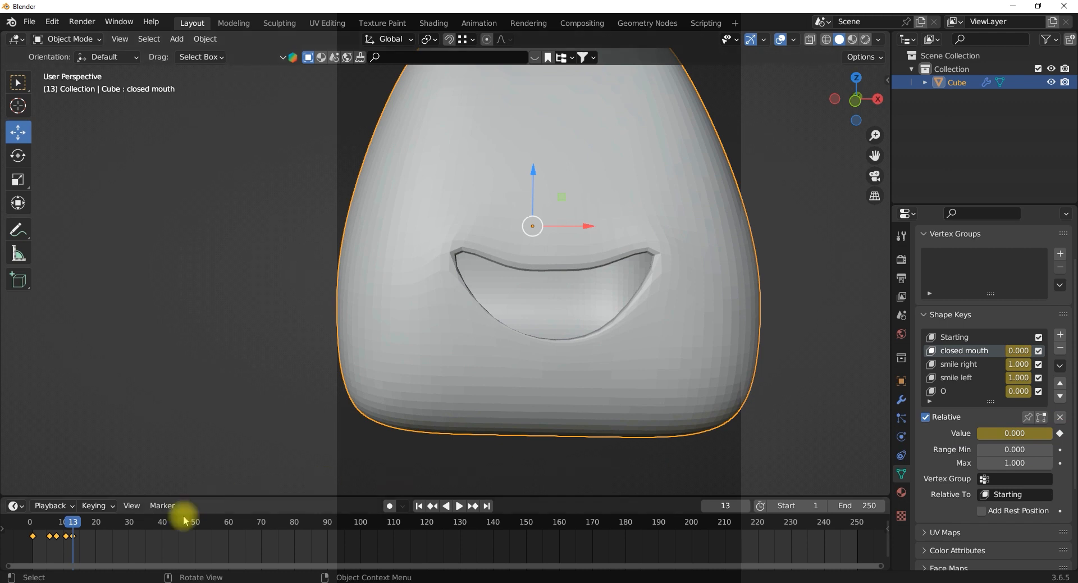
Go to frame 15 and duplicate the first keyframe on the timeline onto that frame.
{"action": "key", "text": "space"}
{"action": "left_click_drag", "start_coordinate": [77, 522], "coordinate": [80, 522]}
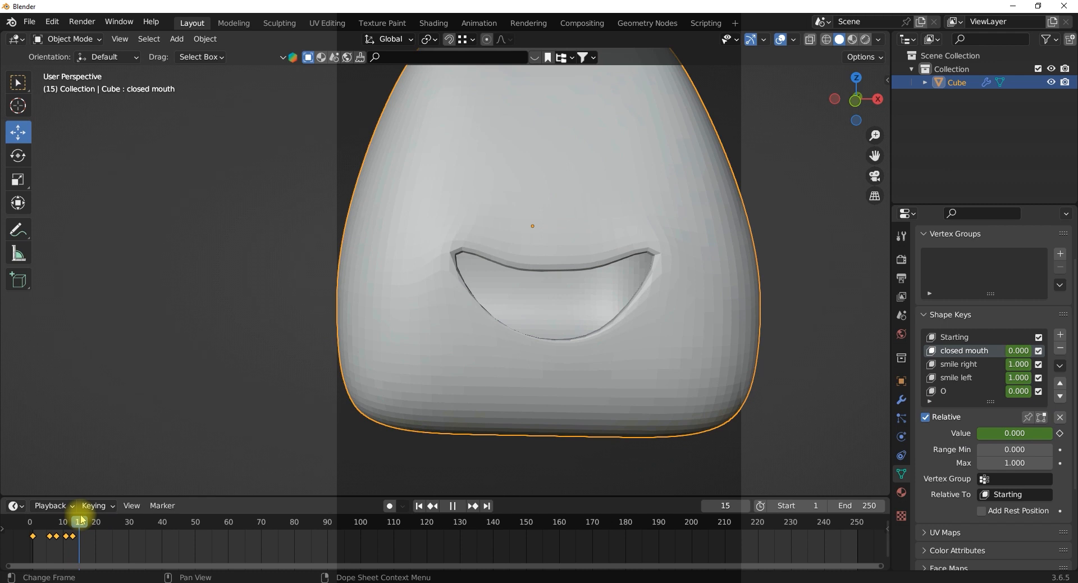
{"action": "key", "text": "space"}
{"action": "left_click", "coordinate": [34, 537]}
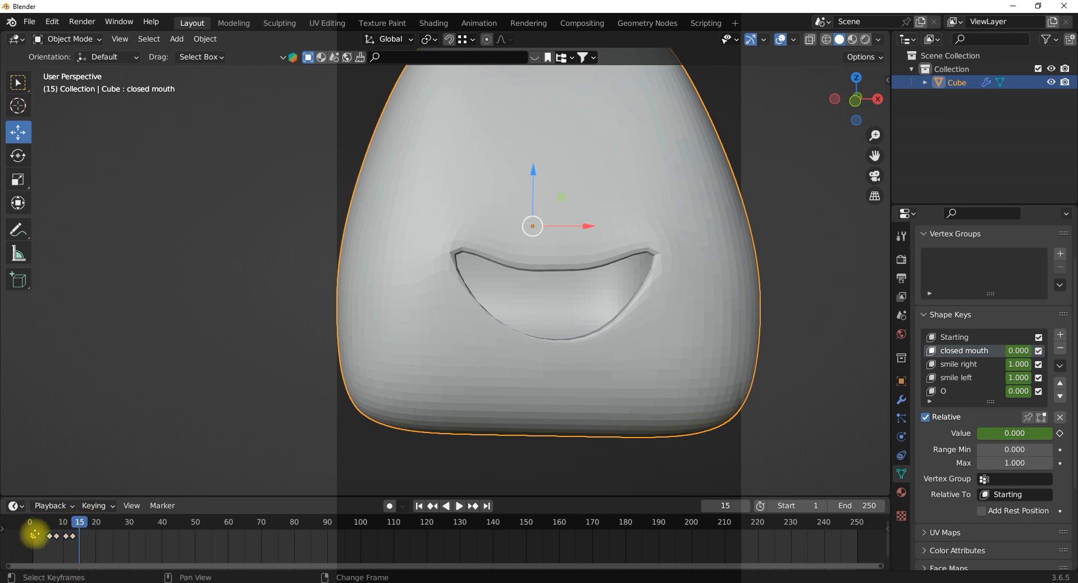
{"action": "left_click_drag", "start_coordinate": [35, 535], "coordinate": [80, 543]}
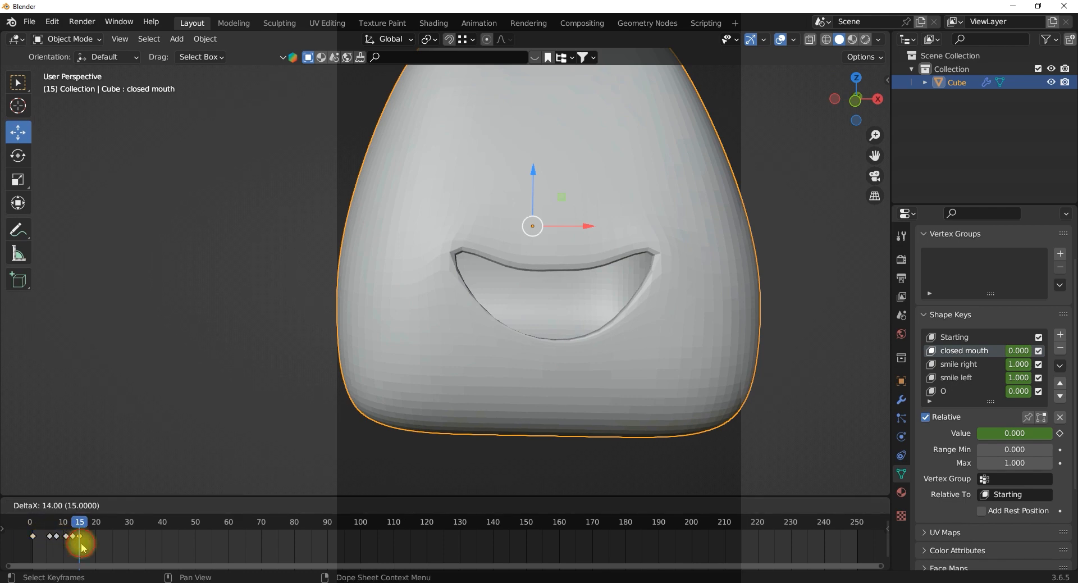
{"action": "left_click", "coordinate": [82, 546]}
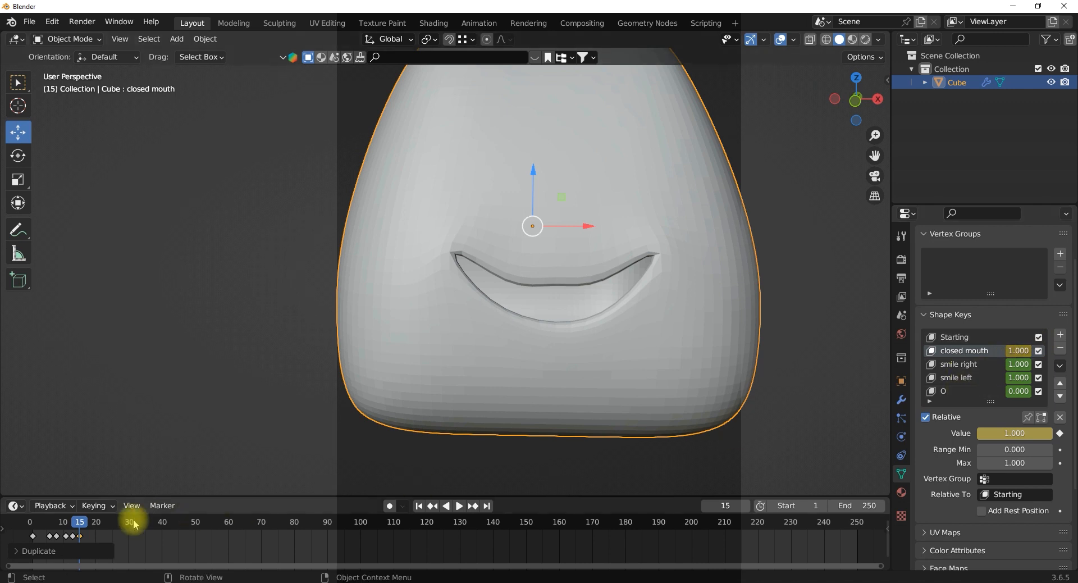
Keyframe the smile right, smile left and O shape keys at 0.000 on frame 15.
{"action": "left_click", "coordinate": [958, 364]}
{"action": "left_click_drag", "start_coordinate": [1018, 433], "coordinate": [978, 436]}
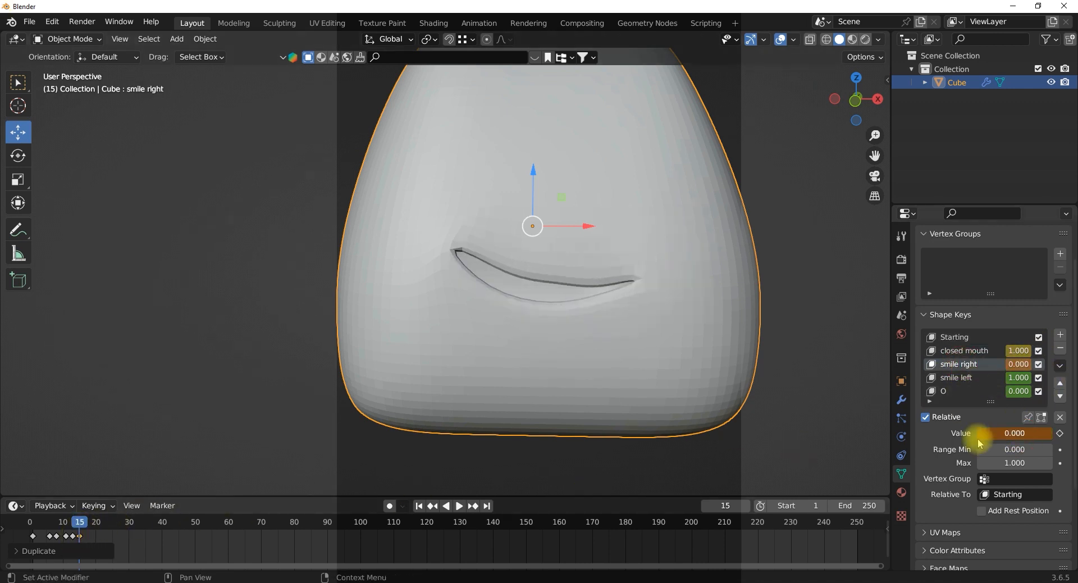
{"action": "left_click", "coordinate": [1061, 433]}
{"action": "left_click", "coordinate": [983, 378]}
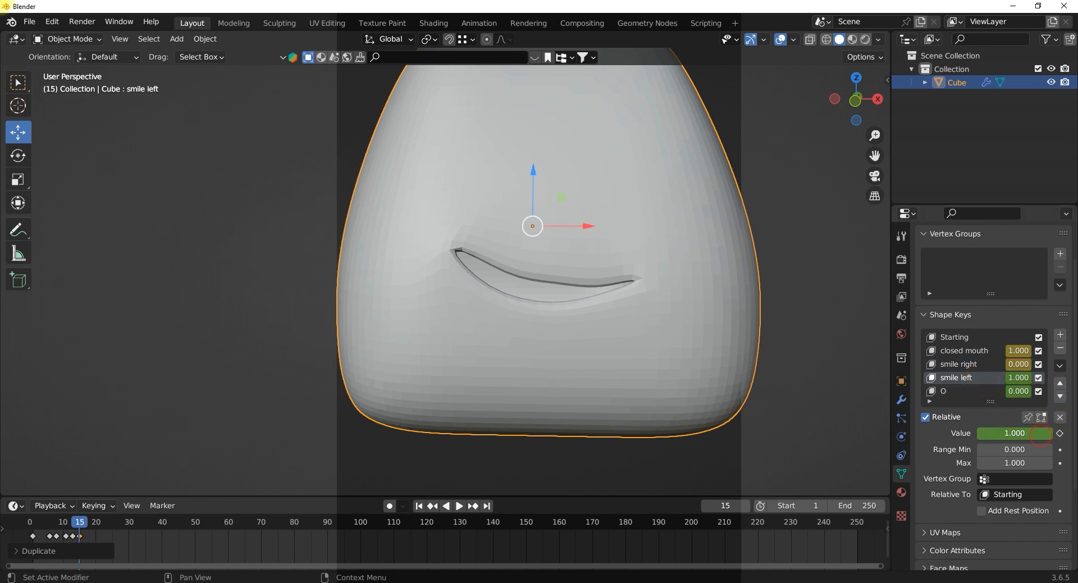
{"action": "left_click_drag", "start_coordinate": [1042, 433], "coordinate": [983, 434]}
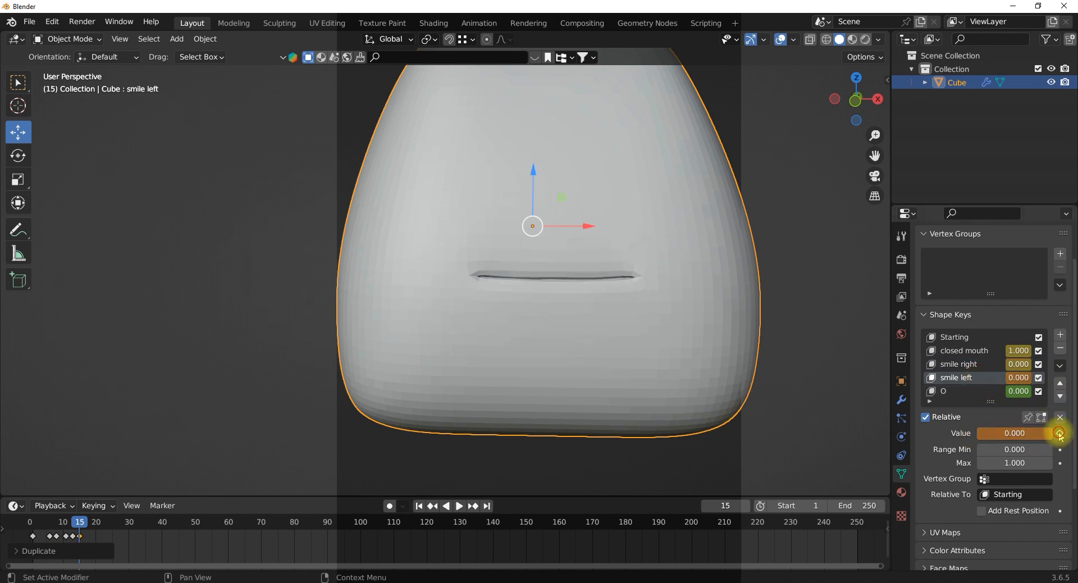
{"action": "left_click", "coordinate": [1059, 433]}
{"action": "left_click", "coordinate": [962, 392]}
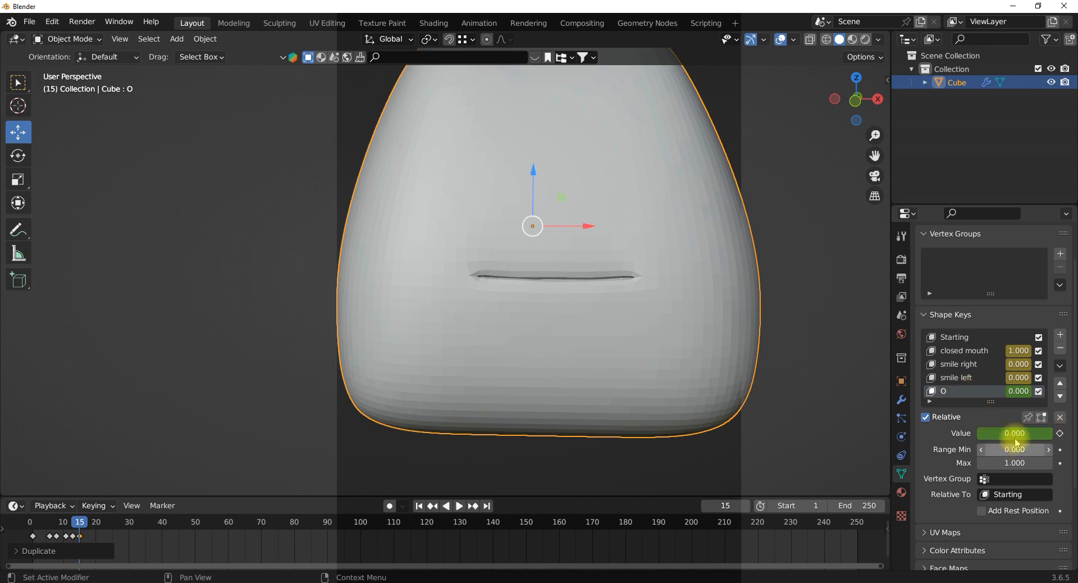
{"action": "left_click", "coordinate": [1060, 433]}
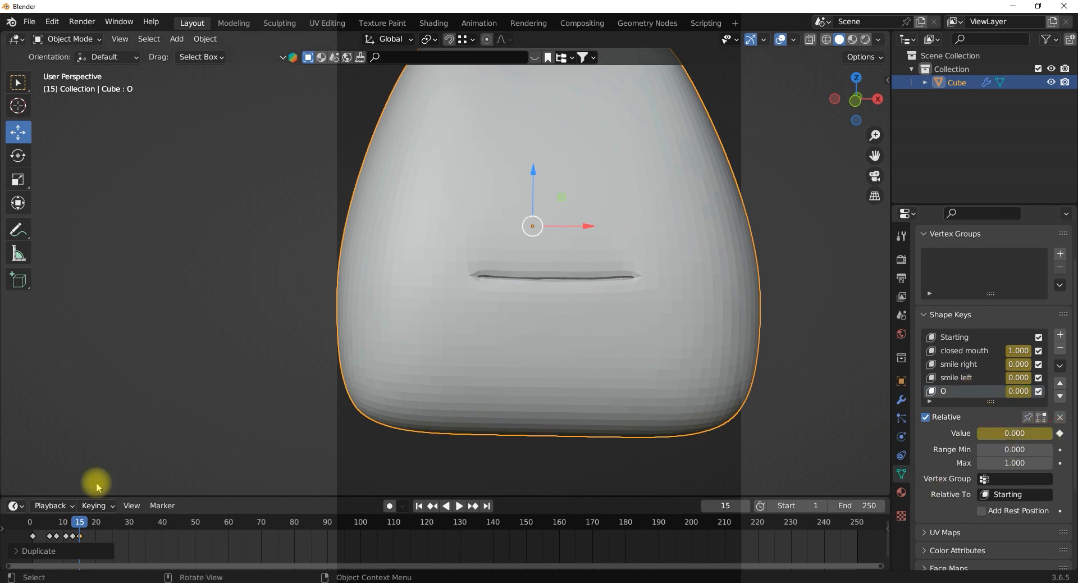
Go to frame 17 and set the animation's end frame to 17.
{"action": "key", "text": "space"}
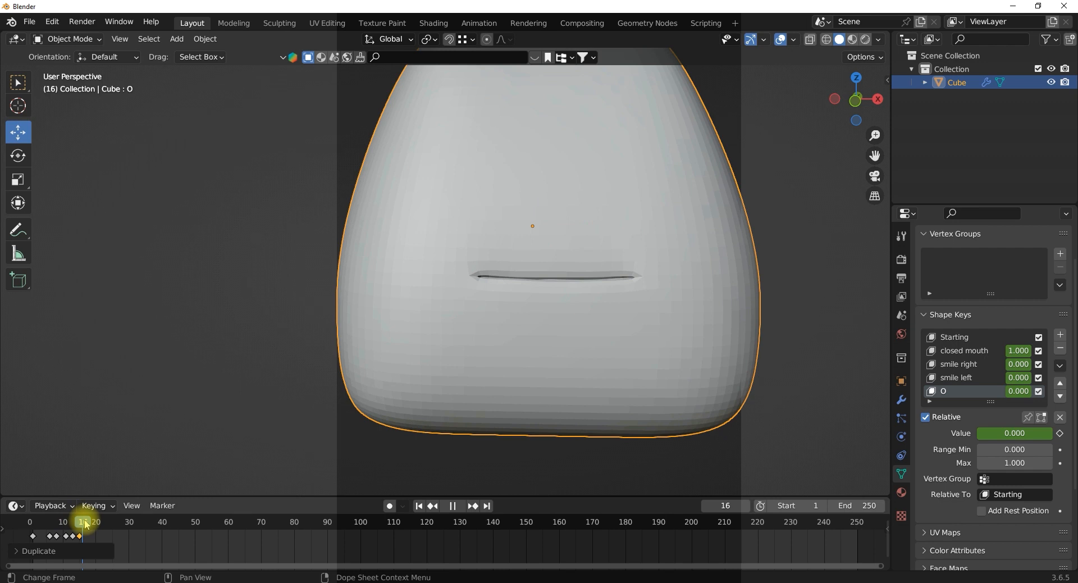
{"action": "key", "text": "space"}
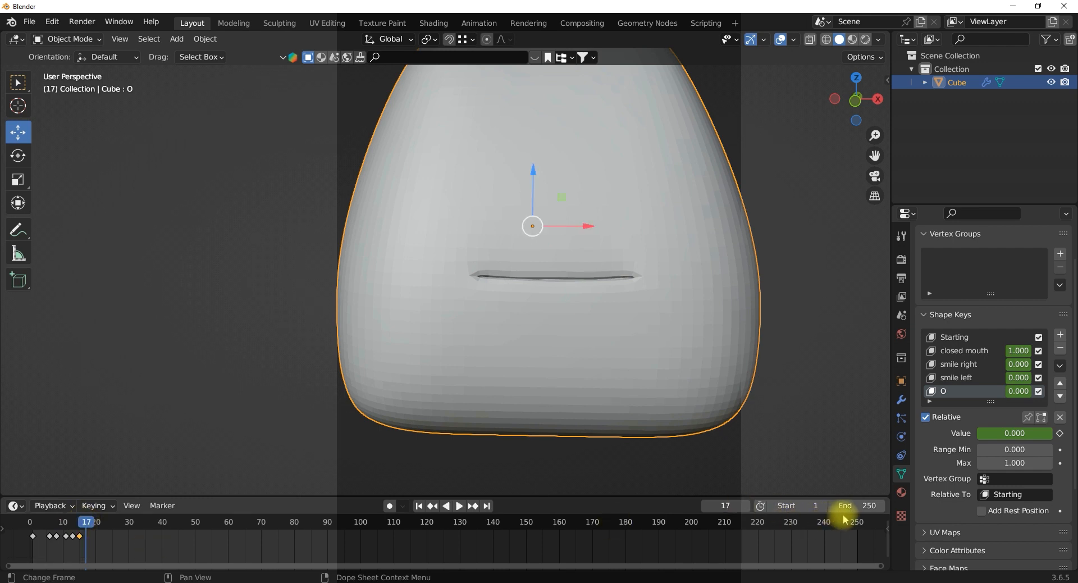
{"action": "left_click", "coordinate": [860, 508]}
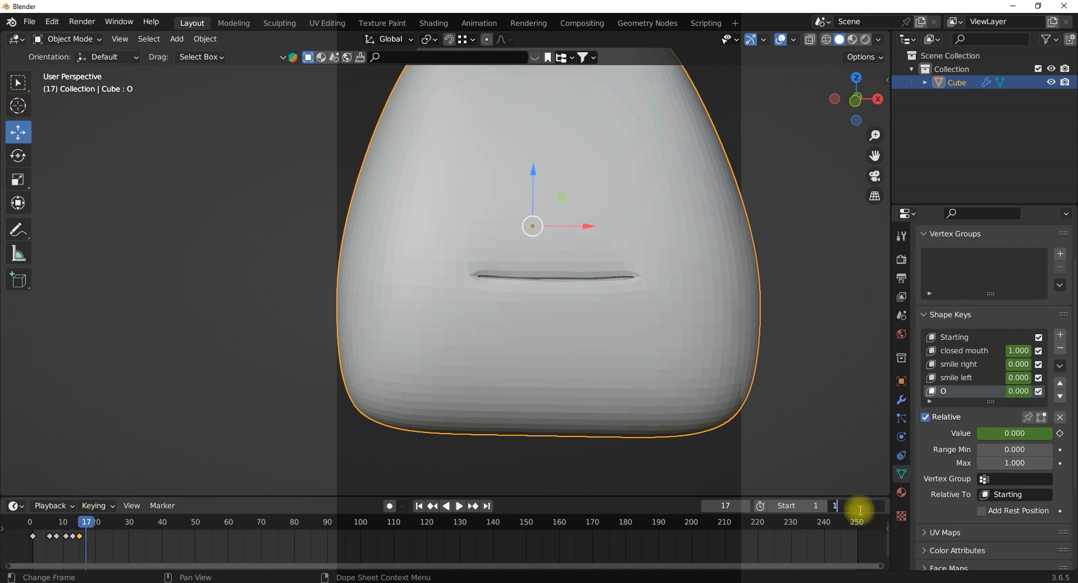
{"action": "type", "text": "17"}
{"action": "key", "text": "Return"}
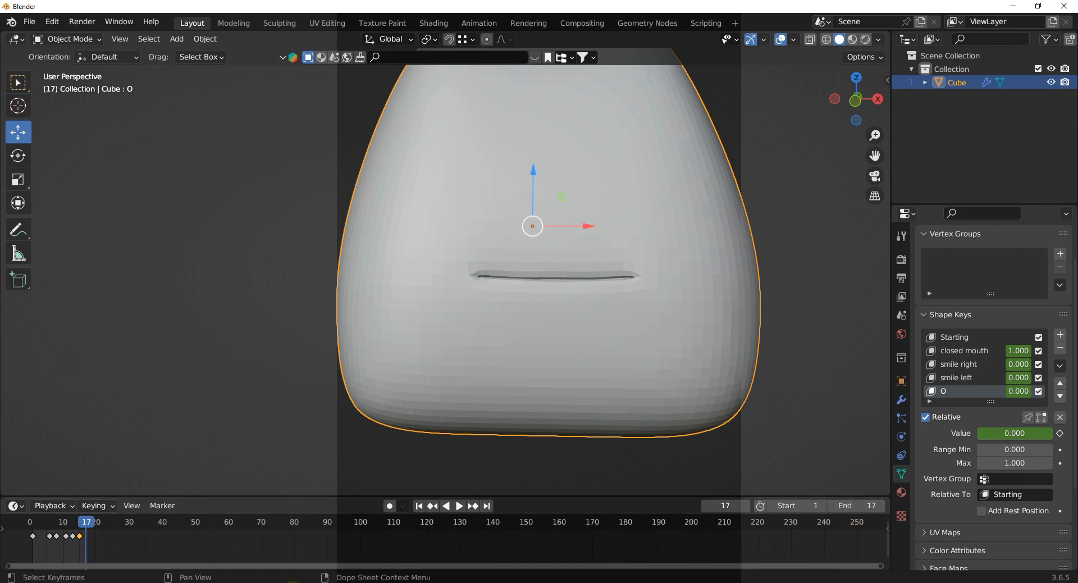
Return to frame 1 and play the mouth animation, viewing the whole head from the front.
{"action": "middle_click_drag", "start_coordinate": [247, 551], "coordinate": [623, 546]}
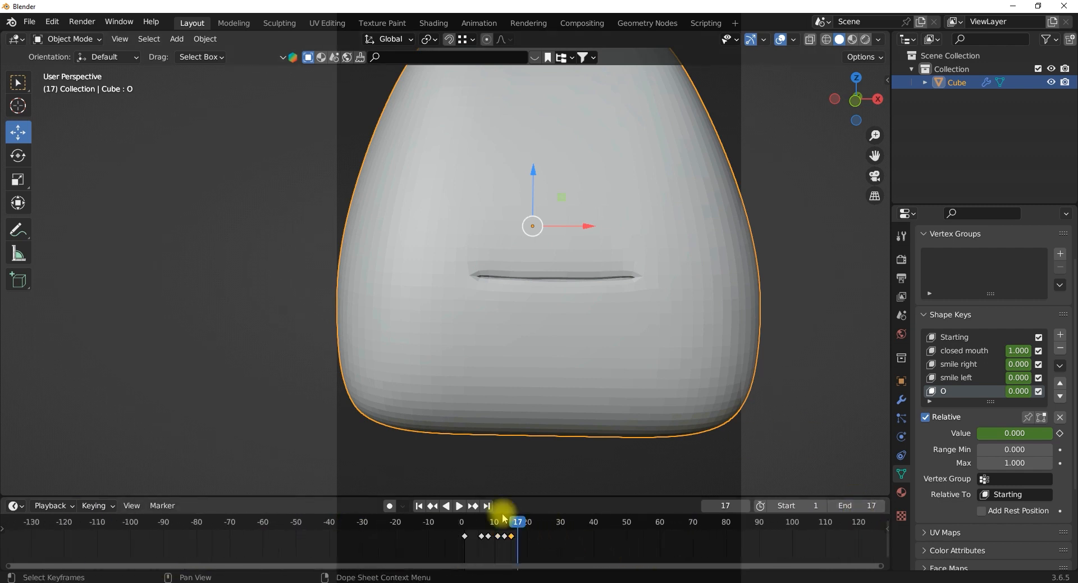
{"action": "left_click", "coordinate": [424, 507]}
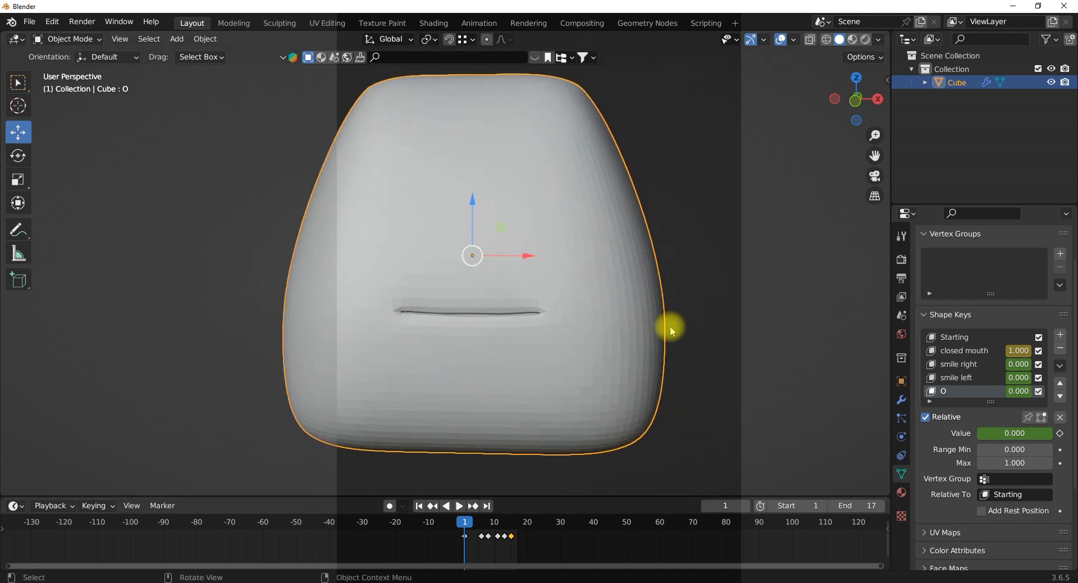
{"action": "key", "text": "space"}
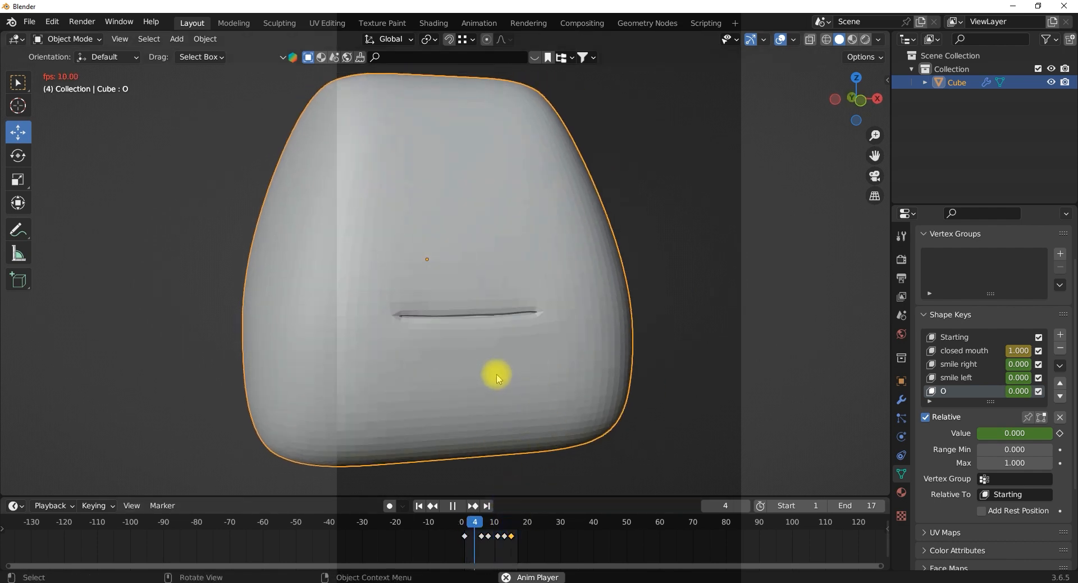
{"action": "scroll", "coordinate": [494, 330], "scroll_direction": "down", "scroll_amount": 5}
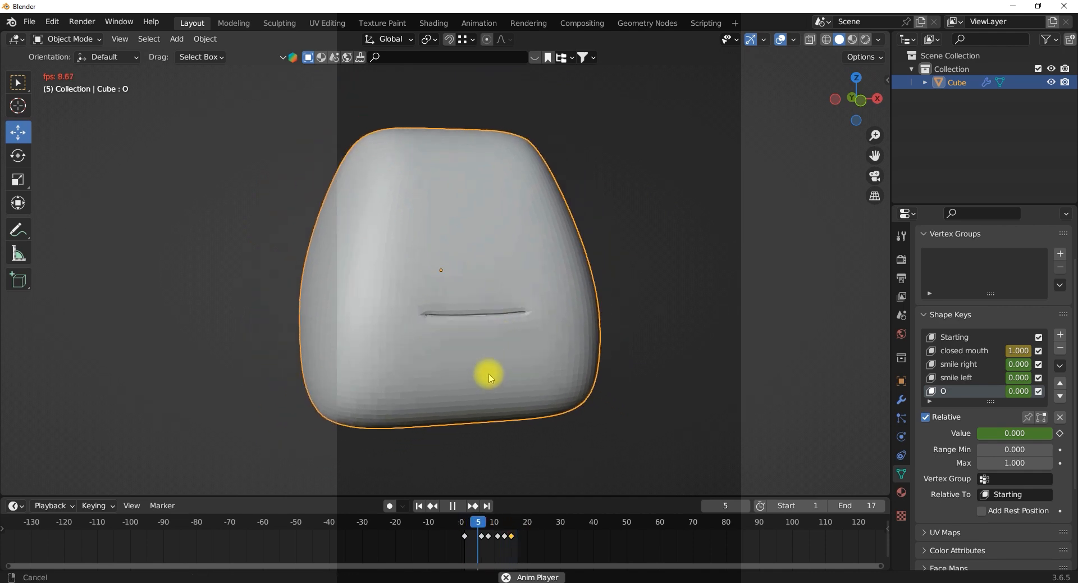
{"action": "middle_click_drag", "start_coordinate": [494, 366], "coordinate": [457, 275]}
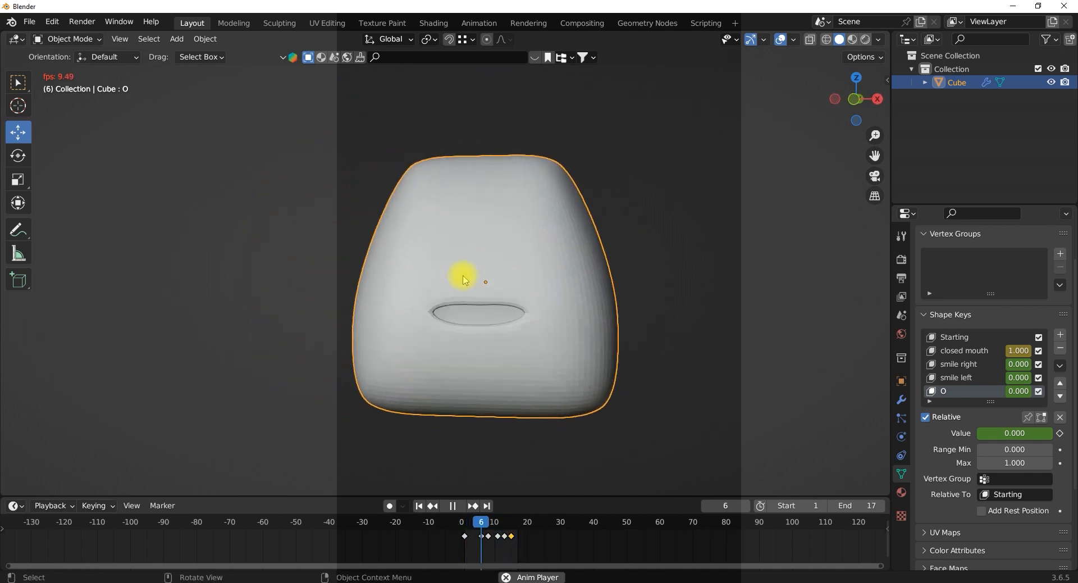